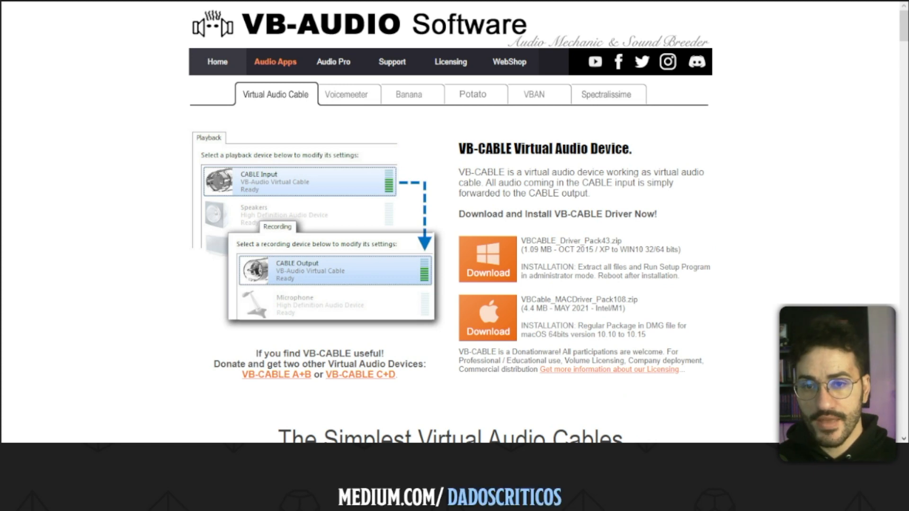
Look over the VB-CABLE Virtual Audio Device page and the standard Voicemeeter mixer page
{"action": "scroll", "coordinate": [451, 222], "scroll_direction": "down", "scroll_amount": 3}
{"action": "scroll", "coordinate": [451, 221], "scroll_direction": "up", "scroll_amount": 3}
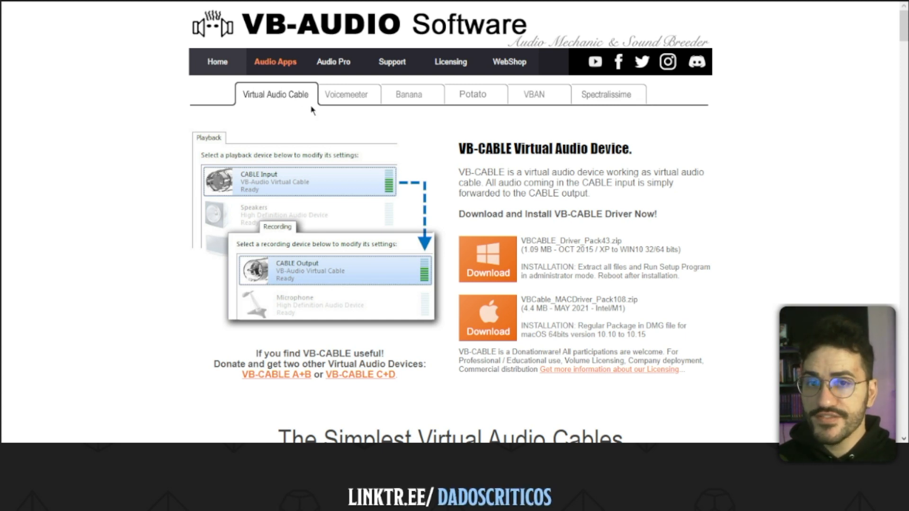
{"action": "left_click", "coordinate": [357, 97]}
{"action": "scroll", "coordinate": [315, 155], "scroll_direction": "down", "scroll_amount": 4}
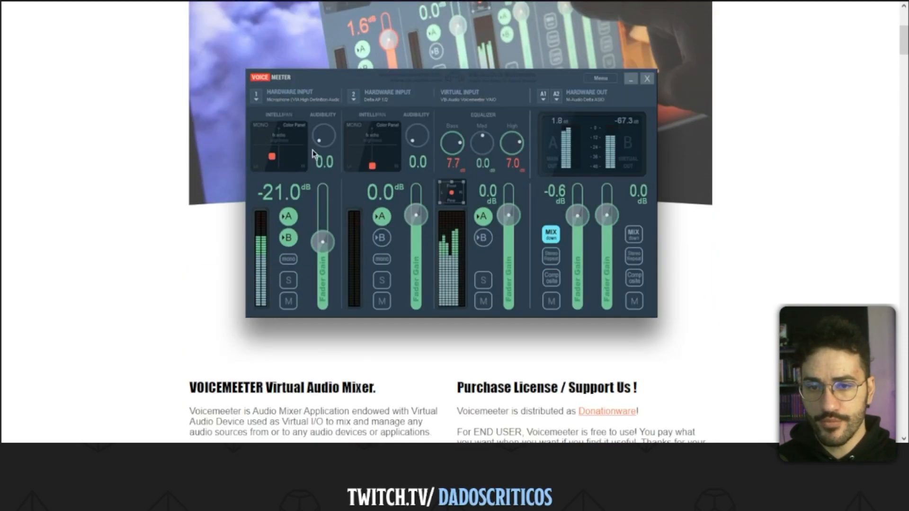
{"action": "scroll", "coordinate": [364, 223], "scroll_direction": "up", "scroll_amount": 5}
{"action": "scroll", "coordinate": [374, 142], "scroll_direction": "down", "scroll_amount": 4}
{"action": "scroll", "coordinate": [377, 127], "scroll_direction": "up", "scroll_amount": 4}
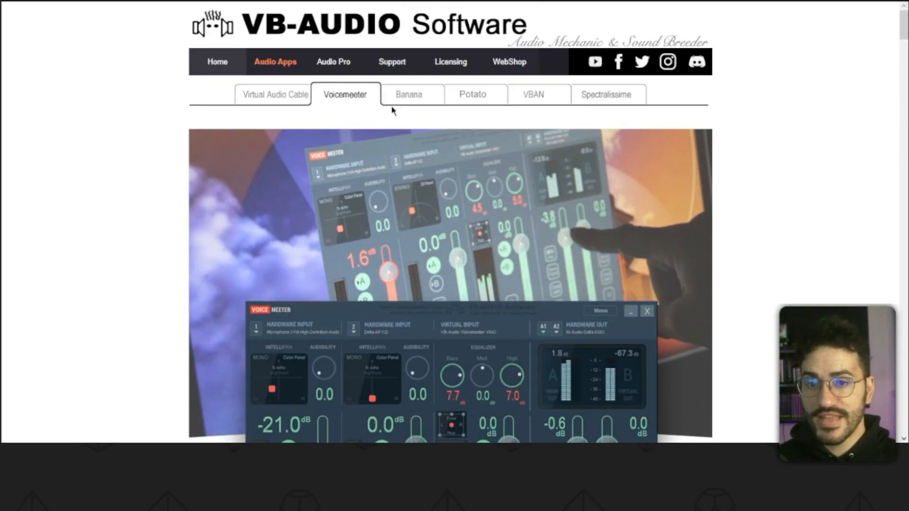
Compare the Voicemeeter Banana and Potato pages and read Banana's download and licence details
{"action": "left_click", "coordinate": [399, 100]}
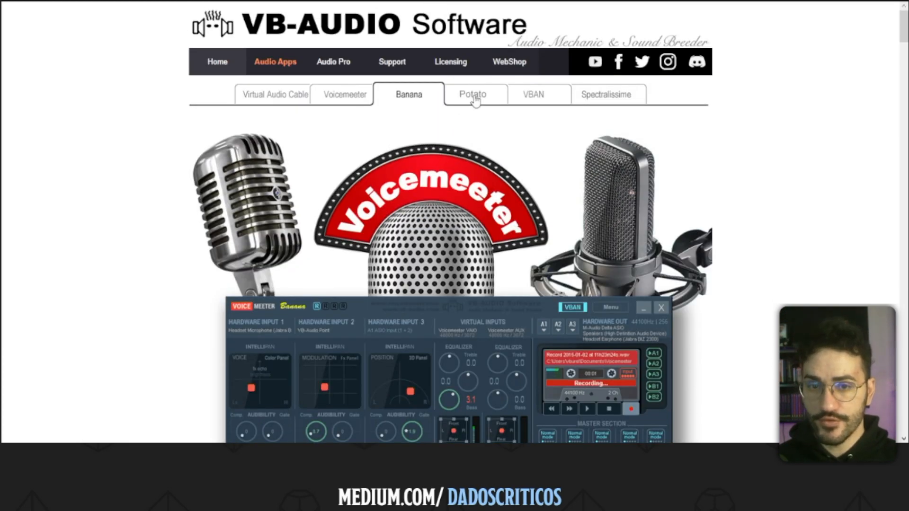
{"action": "left_click", "coordinate": [474, 100]}
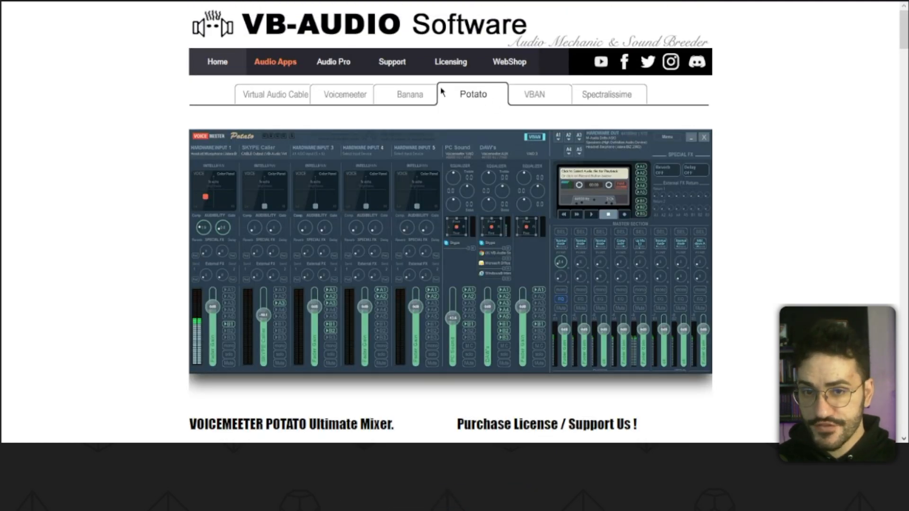
{"action": "left_click", "coordinate": [417, 93]}
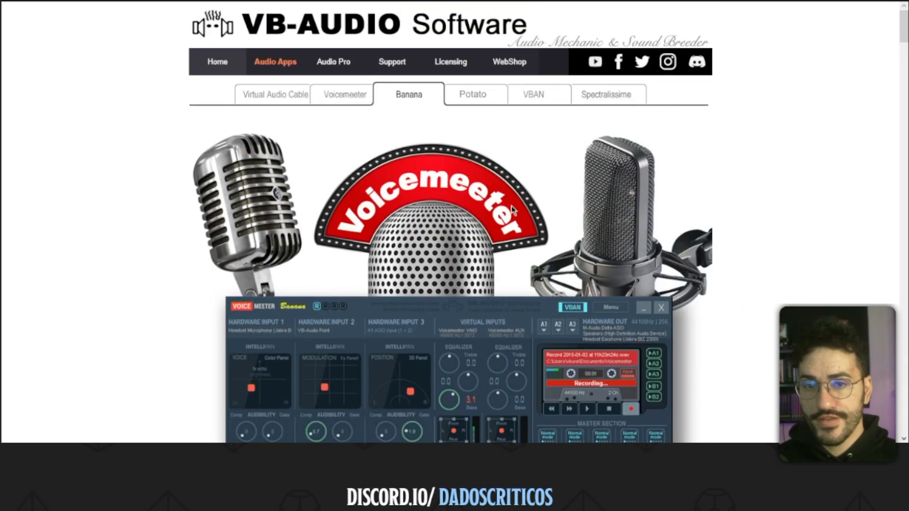
{"action": "scroll", "coordinate": [512, 211], "scroll_direction": "down", "scroll_amount": 10}
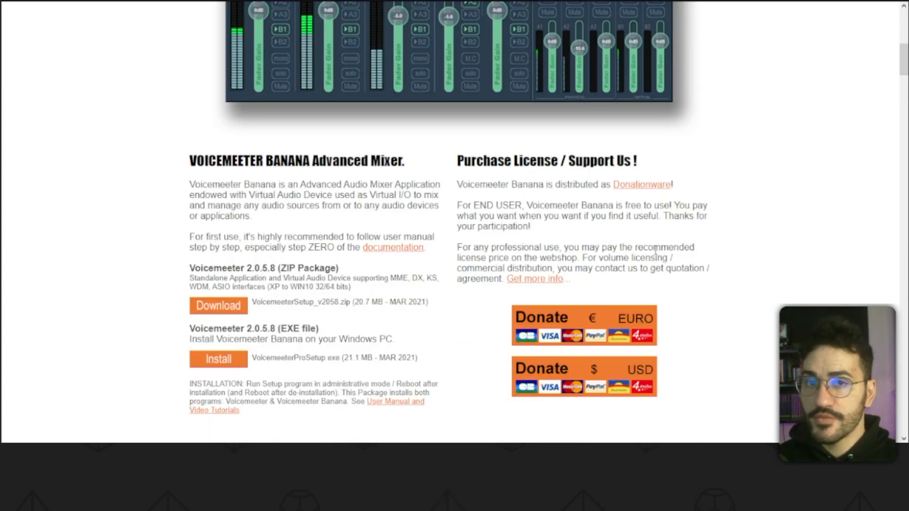
{"action": "scroll", "coordinate": [639, 216], "scroll_direction": "up", "scroll_amount": 1}
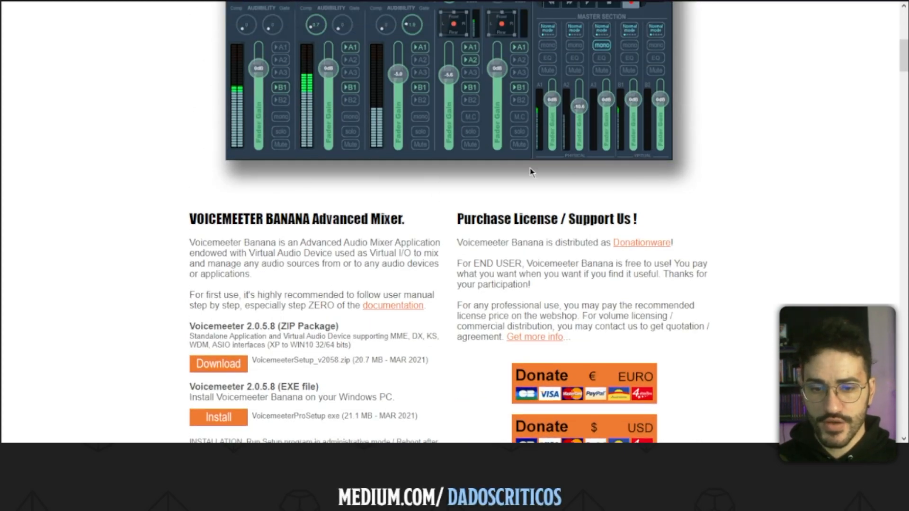
{"action": "scroll", "coordinate": [574, 180], "scroll_direction": "down", "scroll_amount": 3}
{"action": "scroll", "coordinate": [520, 118], "scroll_direction": "up", "scroll_amount": 10}
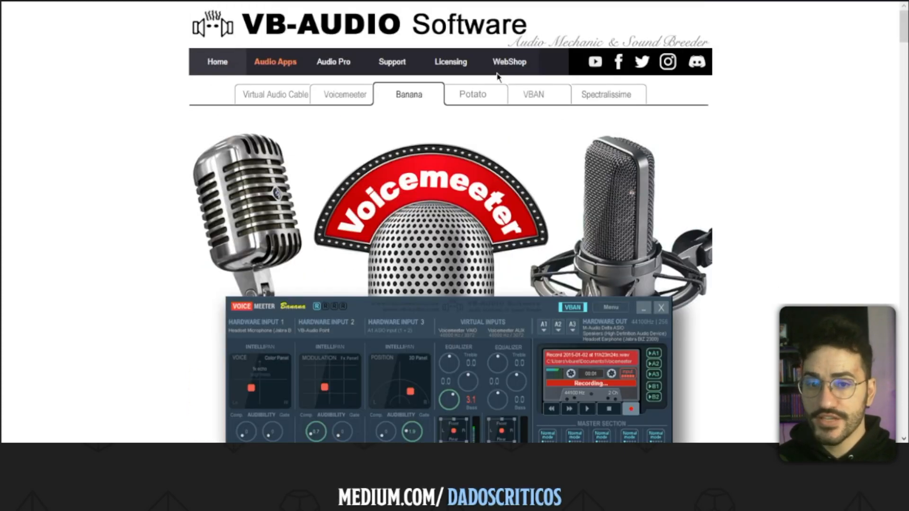
Read the download and licence information for Voicemeeter Potato and open its licence purchase page
{"action": "left_click", "coordinate": [492, 101]}
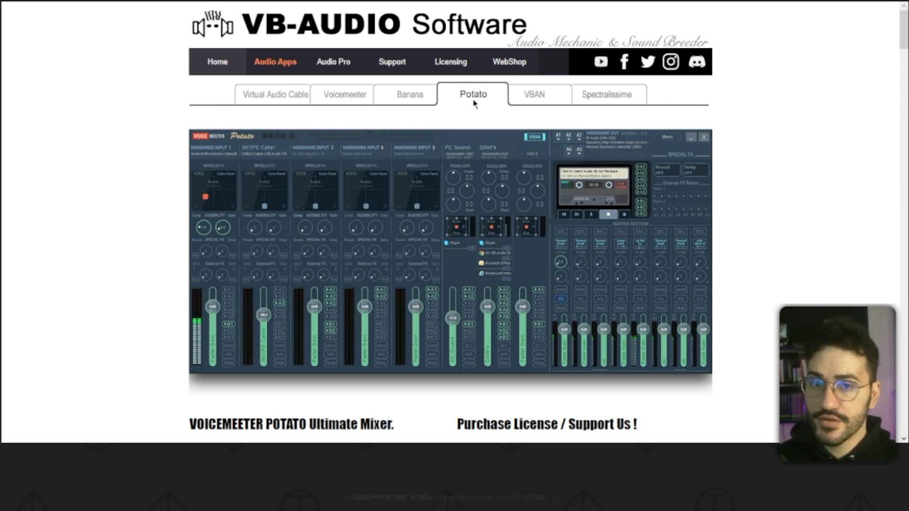
{"action": "scroll", "coordinate": [520, 189], "scroll_direction": "down", "scroll_amount": 8}
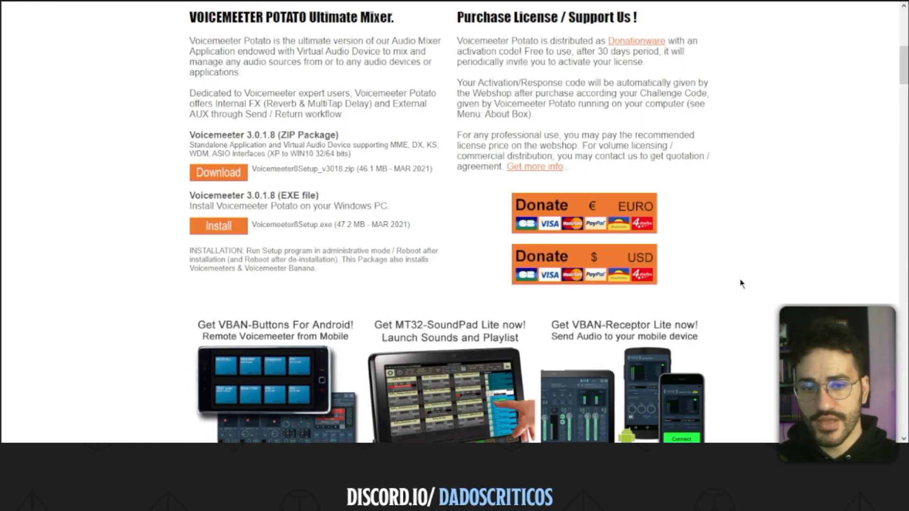
{"action": "scroll", "coordinate": [611, 263], "scroll_direction": "up", "scroll_amount": 3}
{"action": "scroll", "coordinate": [639, 198], "scroll_direction": "up", "scroll_amount": 3}
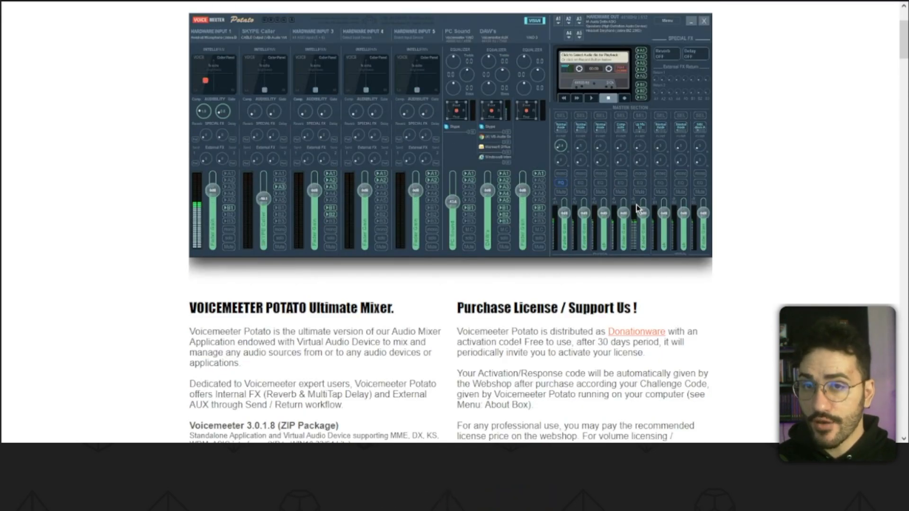
{"action": "scroll", "coordinate": [632, 201], "scroll_direction": "up", "scroll_amount": 3}
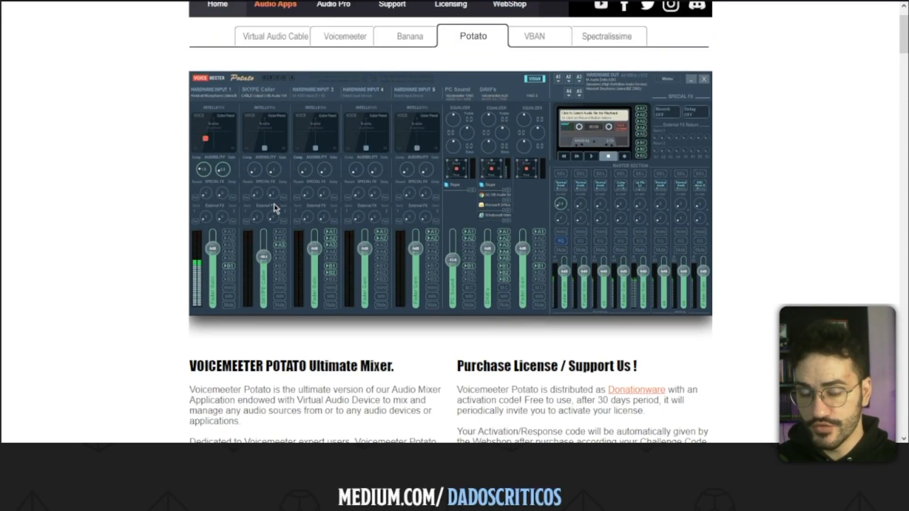
{"action": "scroll", "coordinate": [594, 203], "scroll_direction": "down", "scroll_amount": 7}
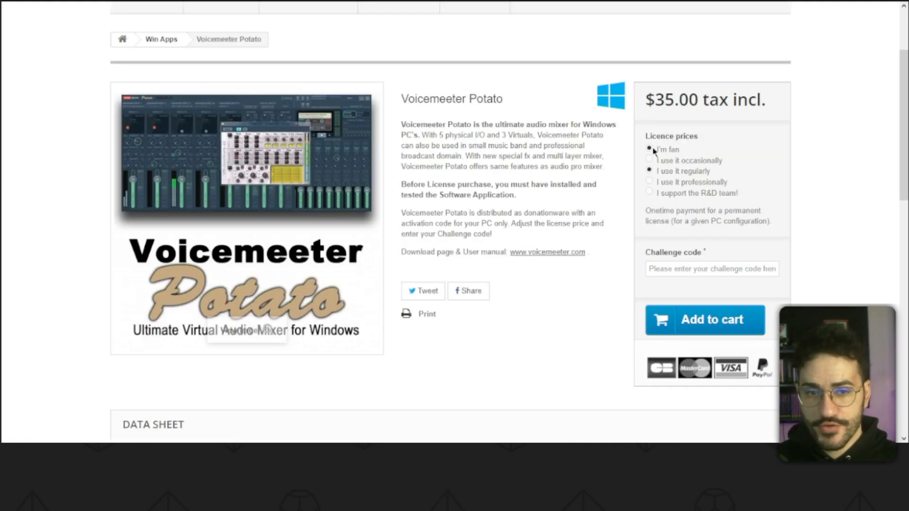
Check the Voicemeeter Potato licence prices for the fan, regular, professional and R&D support options, ending on "I use it regularly"
{"action": "left_click", "coordinate": [649, 148]}
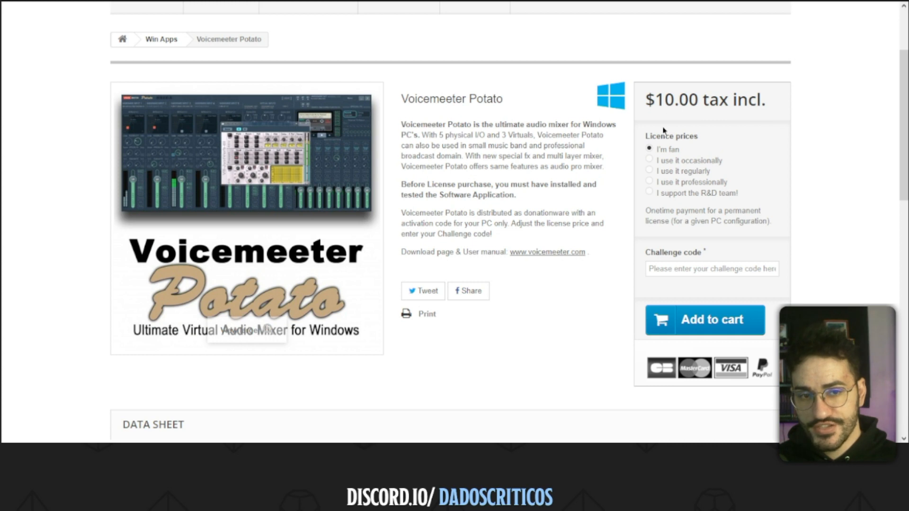
{"action": "left_click", "coordinate": [650, 171]}
{"action": "left_click", "coordinate": [650, 181]}
{"action": "left_click", "coordinate": [650, 193]}
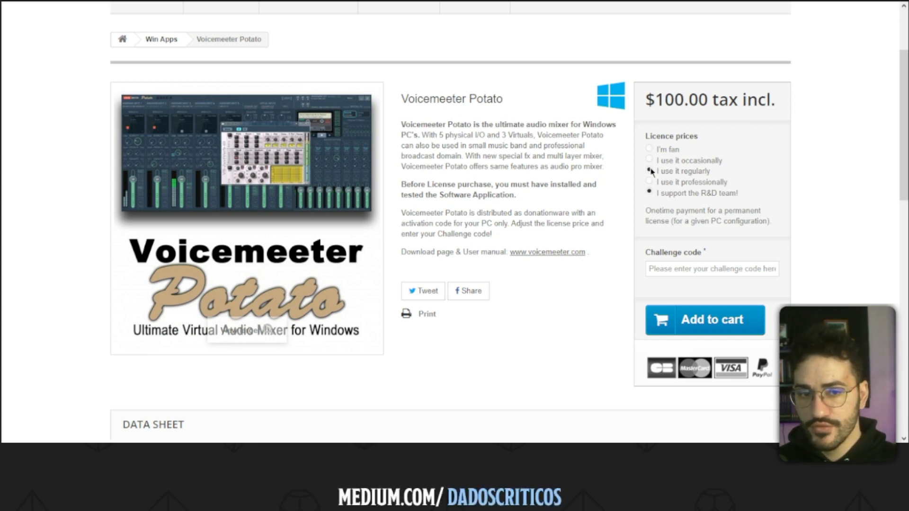
{"action": "left_click", "coordinate": [649, 171]}
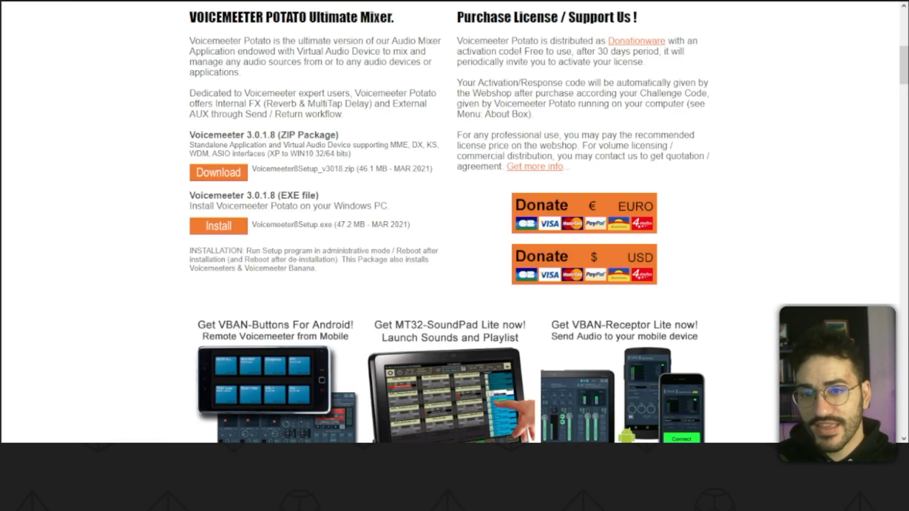
Return to the Voicemeeter Banana page and examine its download, install and donation options
{"action": "scroll", "coordinate": [604, 209], "scroll_direction": "up", "scroll_amount": 5}
{"action": "scroll", "coordinate": [603, 210], "scroll_direction": "up", "scroll_amount": 4}
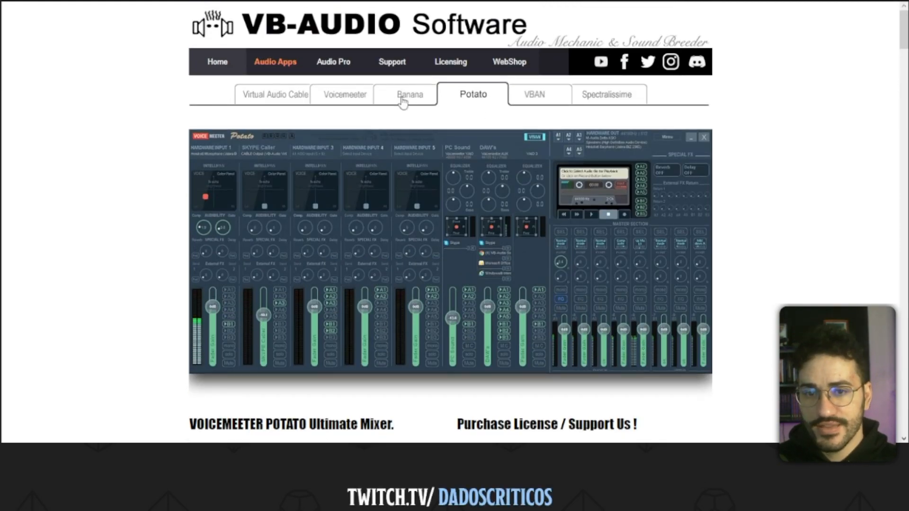
{"action": "left_click", "coordinate": [433, 104]}
{"action": "scroll", "coordinate": [453, 274], "scroll_direction": "down", "scroll_amount": 5}
{"action": "scroll", "coordinate": [327, 240], "scroll_direction": "down", "scroll_amount": 13}
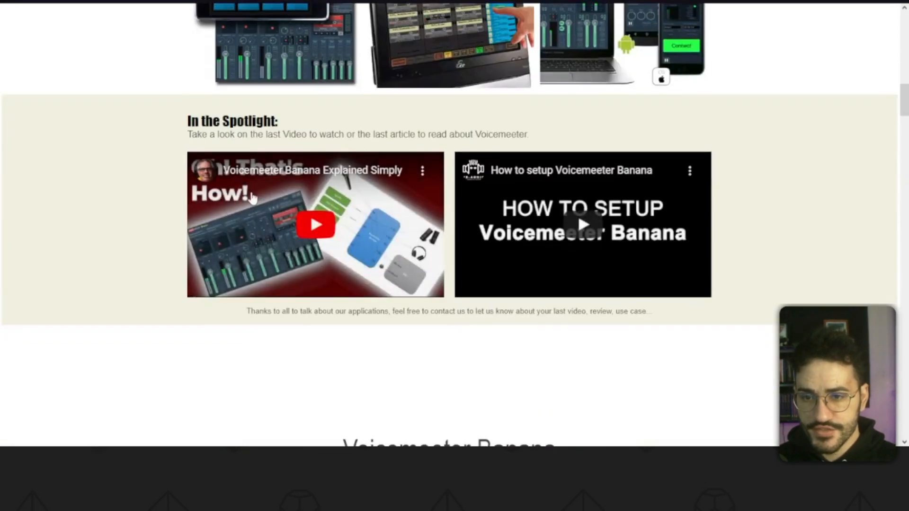
{"action": "scroll", "coordinate": [282, 244], "scroll_direction": "up", "scroll_amount": 6}
{"action": "scroll", "coordinate": [303, 218], "scroll_direction": "up", "scroll_amount": 2}
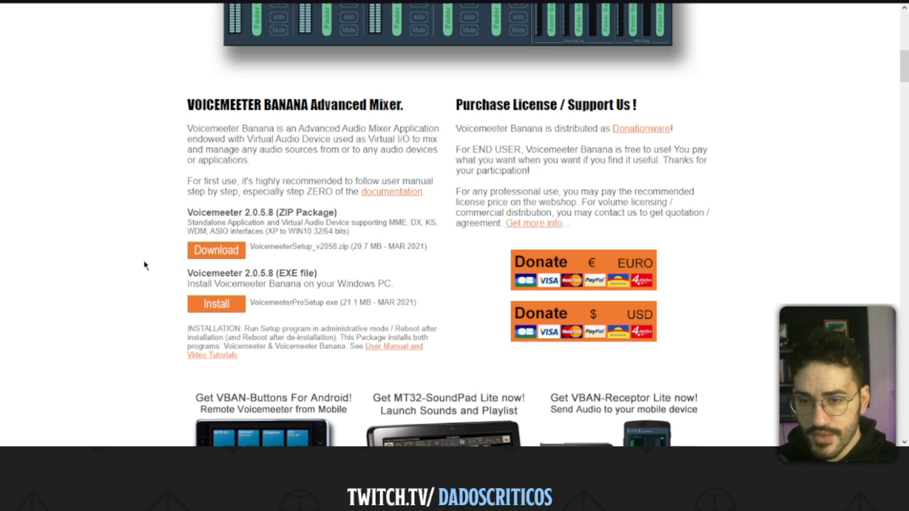
{"action": "scroll", "coordinate": [289, 154], "scroll_direction": "up", "scroll_amount": 10}
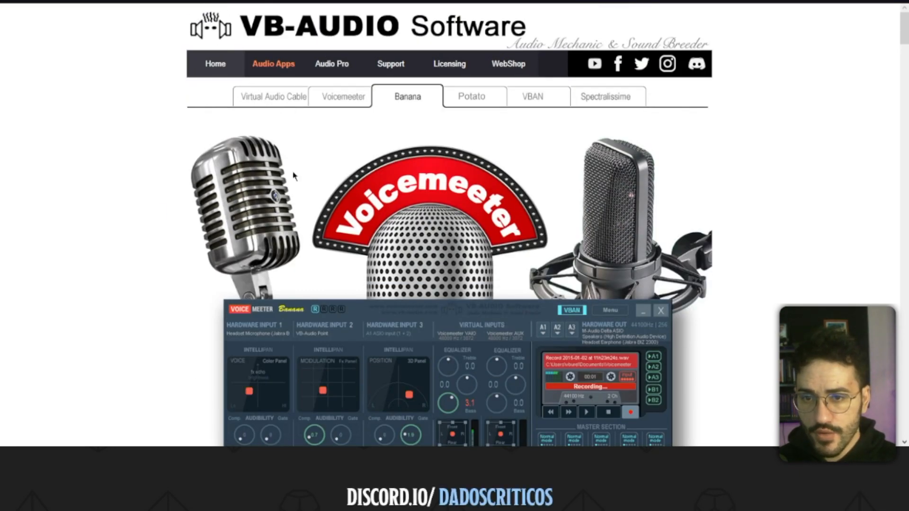
Examine the virtual cables offered on the VB-CABLE page, including the additional A+B and C+D cables
{"action": "scroll", "coordinate": [293, 176], "scroll_direction": "down", "scroll_amount": 7}
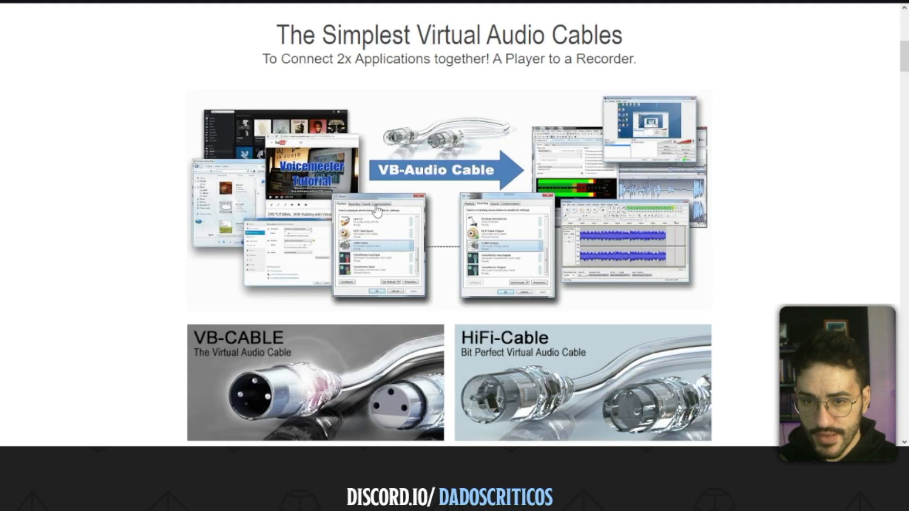
{"action": "scroll", "coordinate": [627, 273], "scroll_direction": "down", "scroll_amount": 10}
{"action": "scroll", "coordinate": [627, 273], "scroll_direction": "up", "scroll_amount": 3}
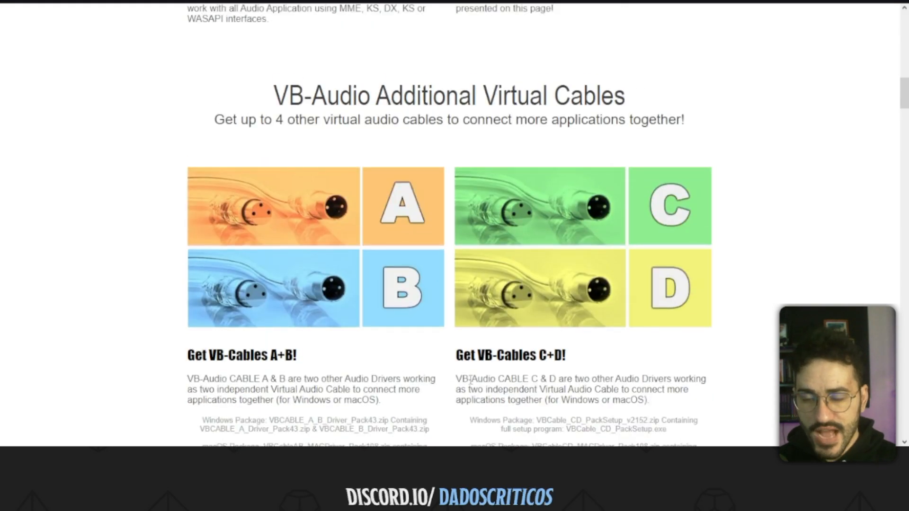
{"action": "scroll", "coordinate": [438, 305], "scroll_direction": "up", "scroll_amount": 8}
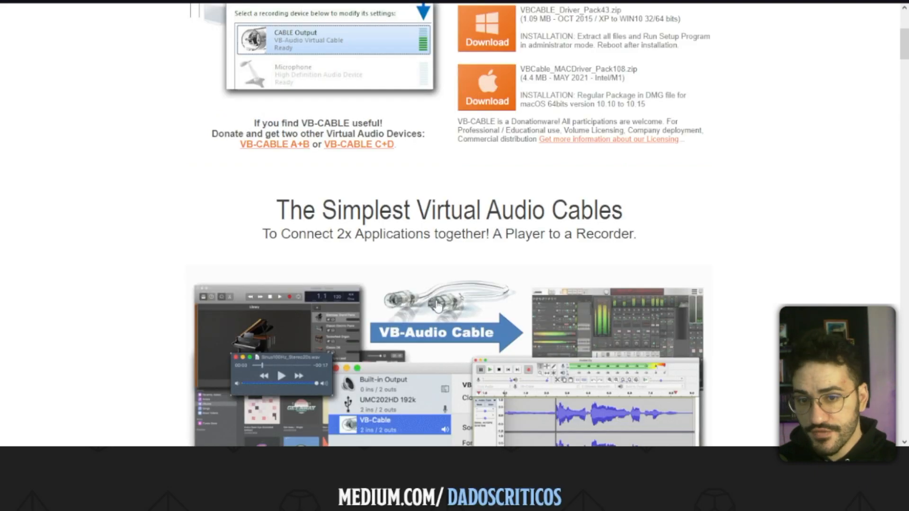
{"action": "scroll", "coordinate": [438, 305], "scroll_direction": "up", "scroll_amount": 4}
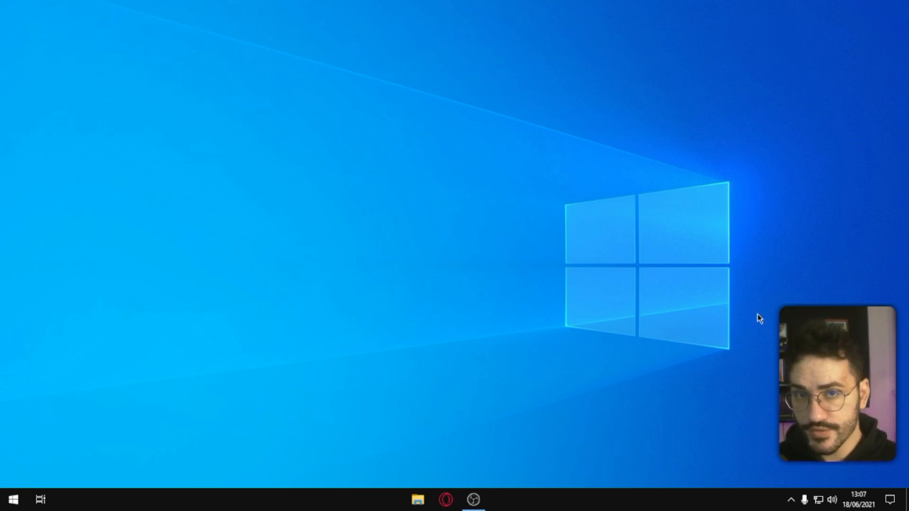
Open the Windows sound settings and bring up the classic Sound control panel (Som) over them
{"action": "right_click", "coordinate": [834, 501]}
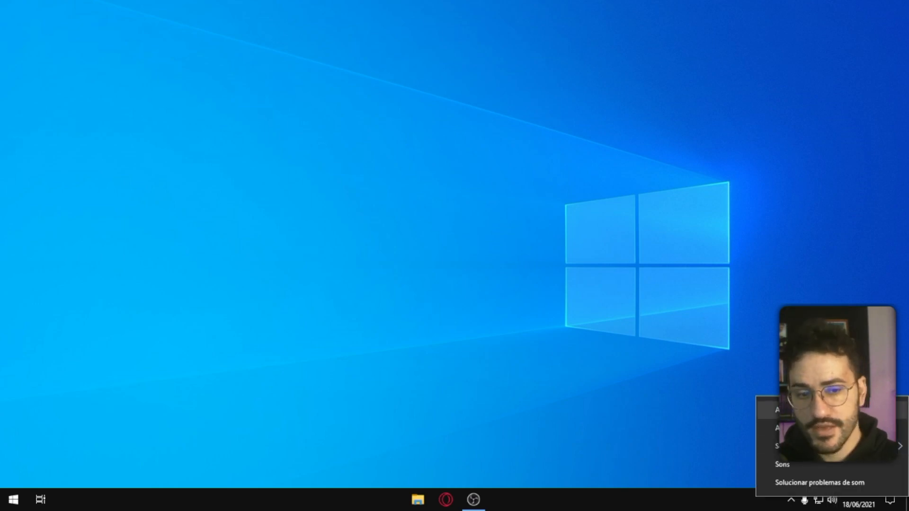
{"action": "left_click", "coordinate": [795, 410]}
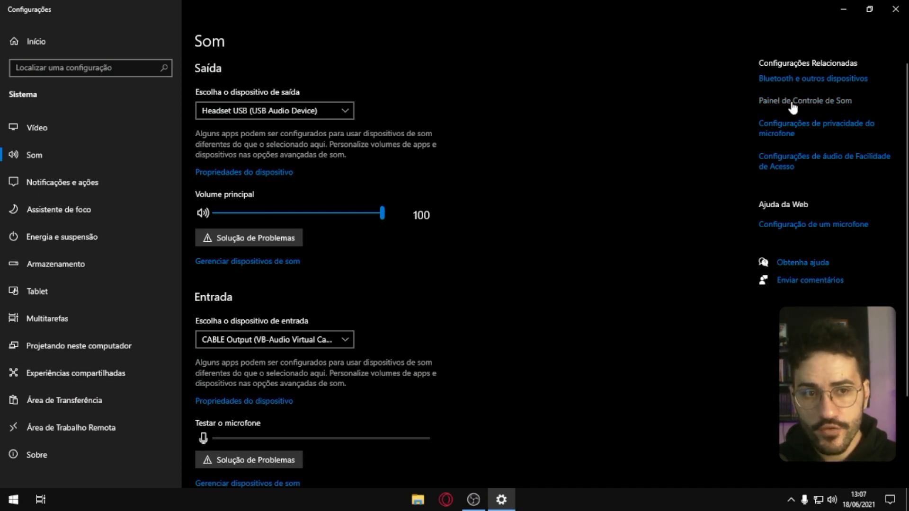
{"action": "left_click_drag", "start_coordinate": [495, 7], "coordinate": [352, 37]}
{"action": "left_click", "coordinate": [599, 36]}
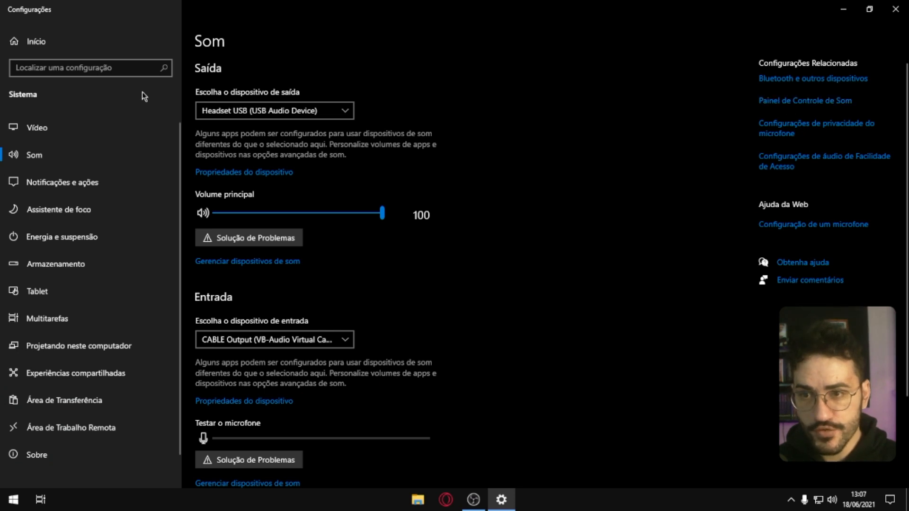
{"action": "left_click", "coordinate": [77, 70]}
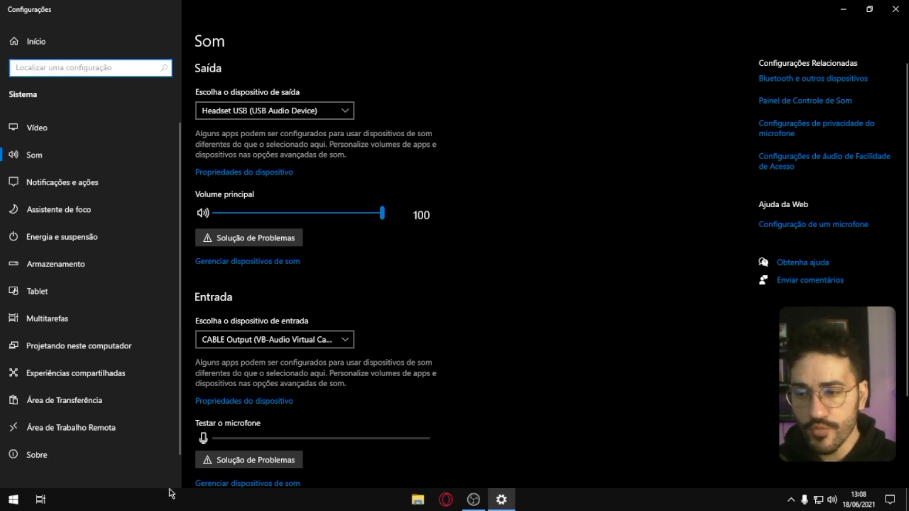
{"action": "left_click_drag", "start_coordinate": [242, 89], "coordinate": [435, 93]}
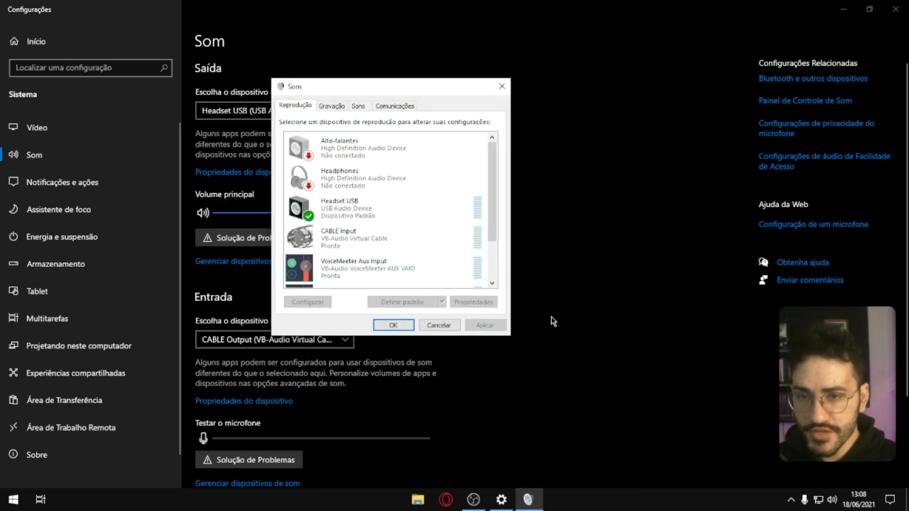
Examine the playback and recording device lists for the microphones, VB-Audio cable and VoiceMeeter devices
{"action": "scroll", "coordinate": [426, 223], "scroll_direction": "down", "scroll_amount": 1}
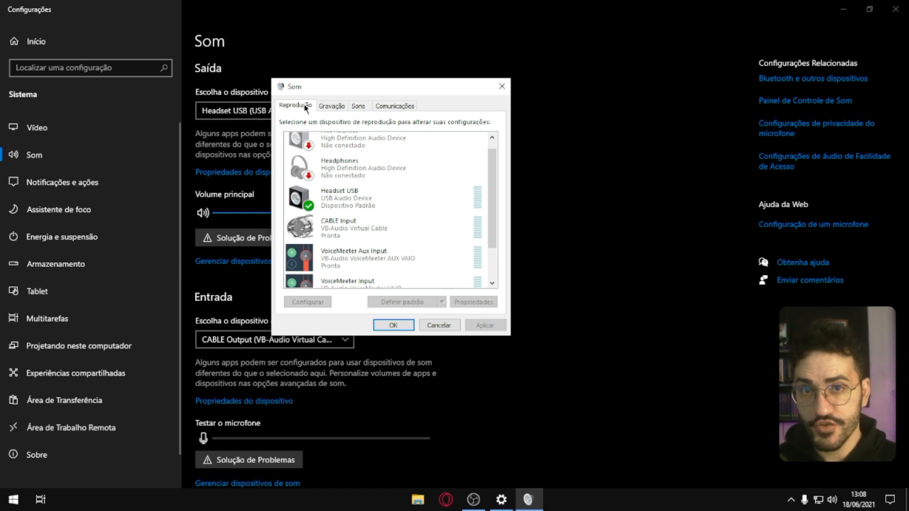
{"action": "left_click", "coordinate": [331, 105]}
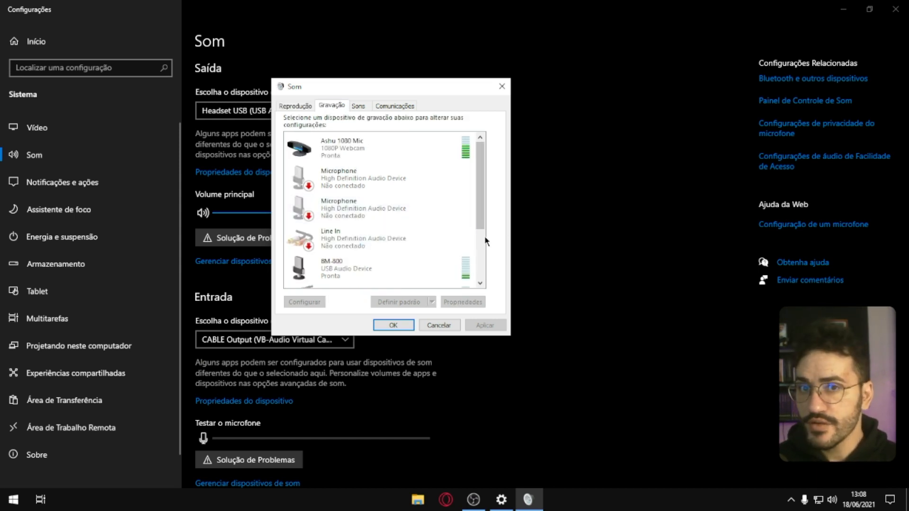
{"action": "scroll", "coordinate": [416, 219], "scroll_direction": "down", "scroll_amount": 2}
{"action": "scroll", "coordinate": [417, 217], "scroll_direction": "up", "scroll_amount": 2}
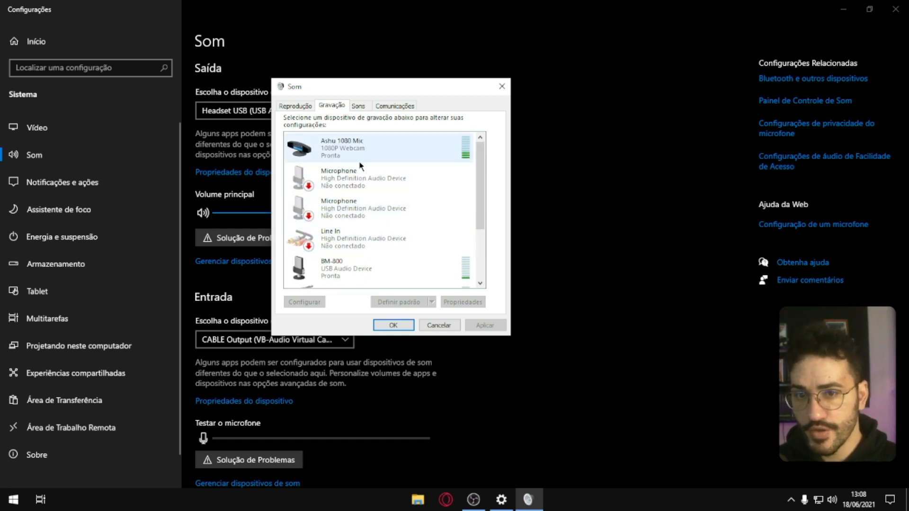
{"action": "left_click", "coordinate": [356, 146]}
{"action": "scroll", "coordinate": [421, 235], "scroll_direction": "down", "scroll_amount": 1}
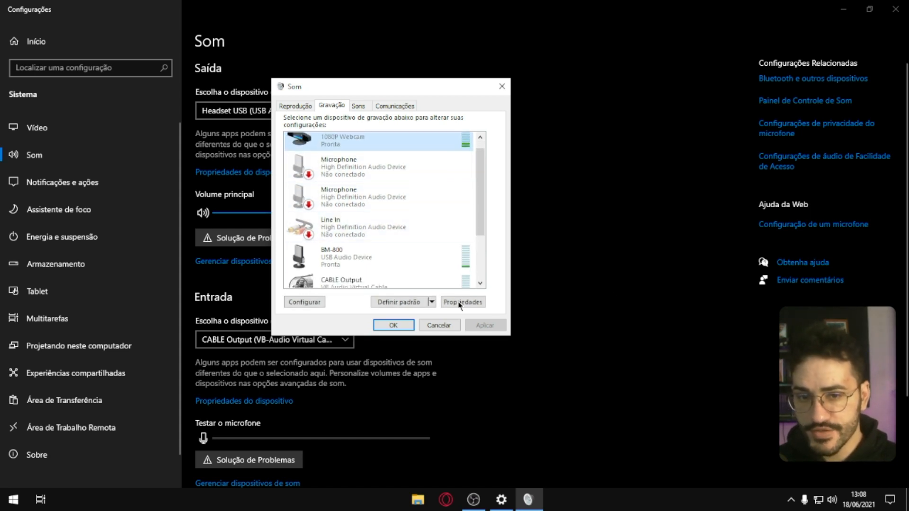
{"action": "scroll", "coordinate": [426, 208], "scroll_direction": "down", "scroll_amount": 2}
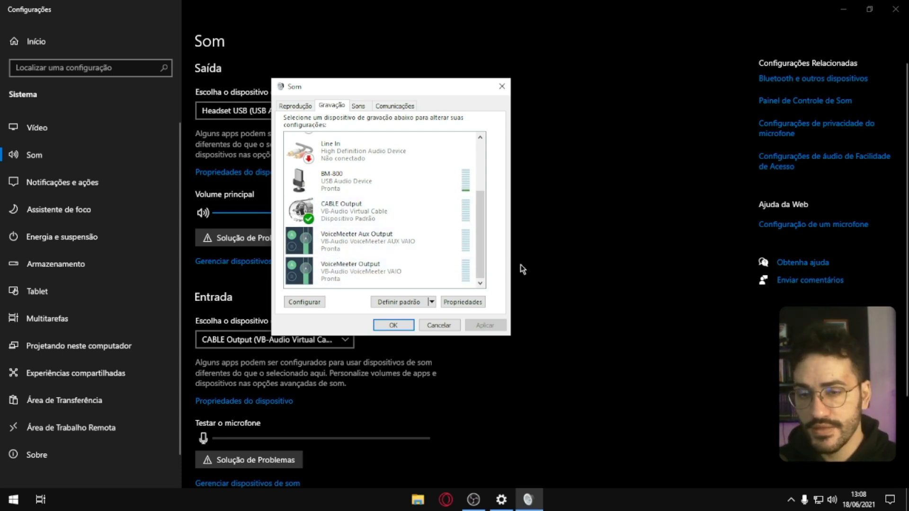
Compare the playback and recording device lists, checking the VB-Audio cable, VoiceMeeter and microphone entries
{"action": "left_click", "coordinate": [296, 106]}
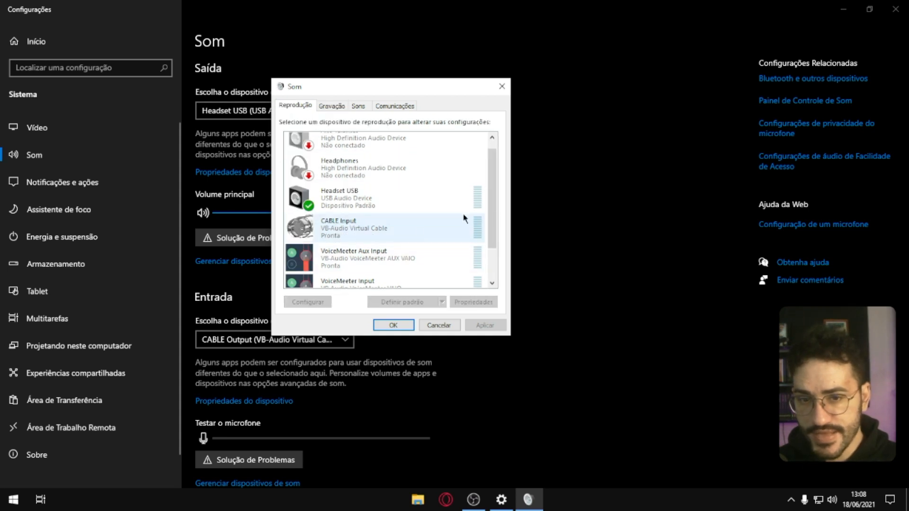
{"action": "scroll", "coordinate": [393, 251], "scroll_direction": "down", "scroll_amount": 1}
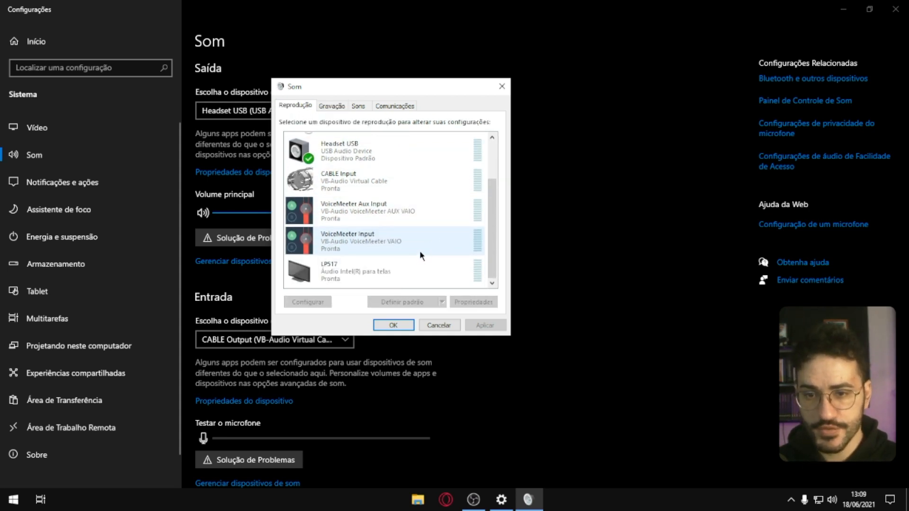
{"action": "left_click", "coordinate": [332, 107]}
{"action": "scroll", "coordinate": [466, 275], "scroll_direction": "up", "scroll_amount": 5}
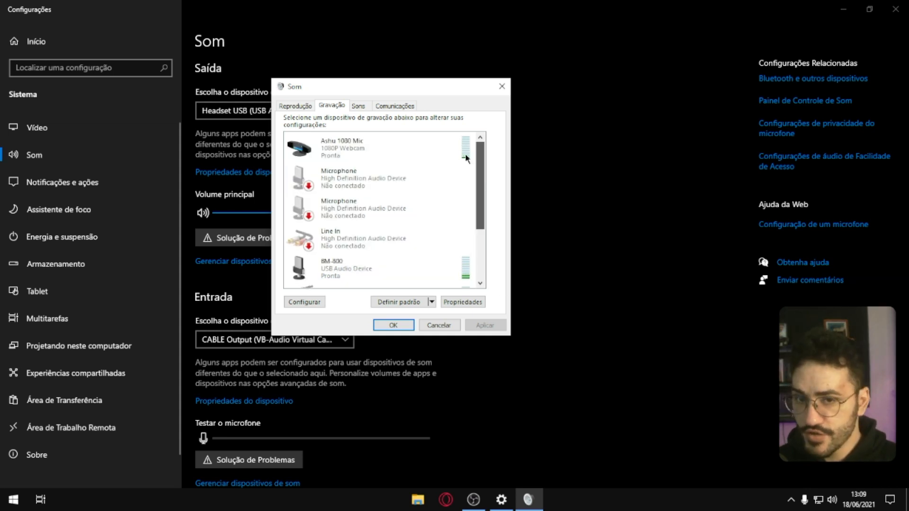
View the BM-800 microphone's properties and icon choices, and look through the remaining recording devices
{"action": "double_click", "coordinate": [416, 267]}
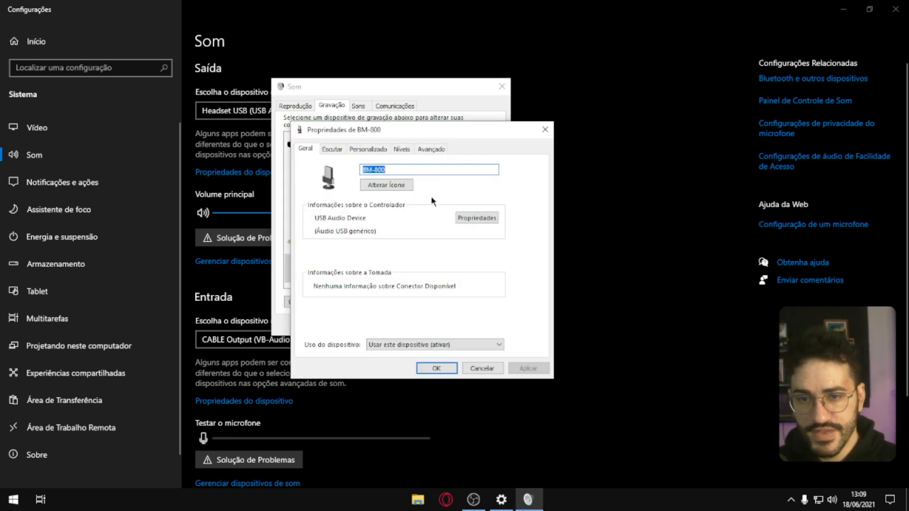
{"action": "left_click", "coordinate": [391, 185]}
{"action": "key", "text": "Escape"}
{"action": "key", "text": "Escape"}
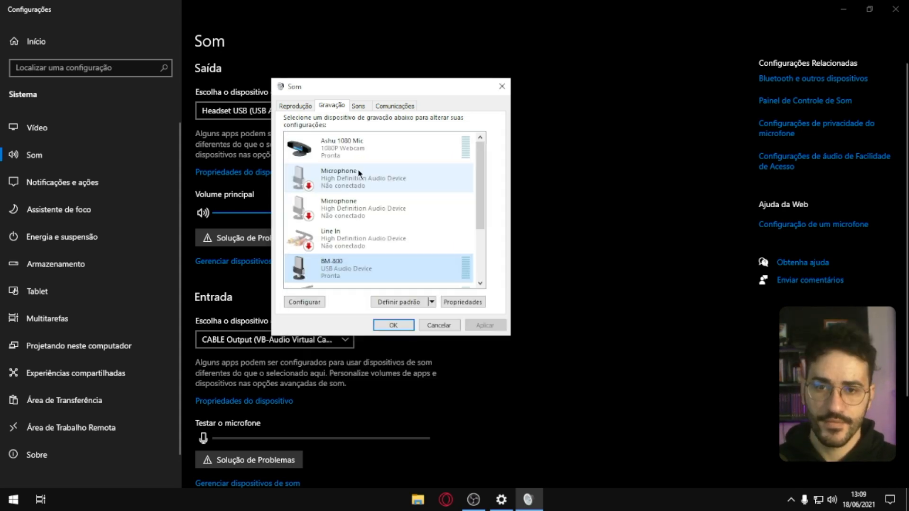
{"action": "scroll", "coordinate": [362, 183], "scroll_direction": "down", "scroll_amount": 1}
{"action": "left_click_drag", "start_coordinate": [483, 205], "coordinate": [483, 256]}
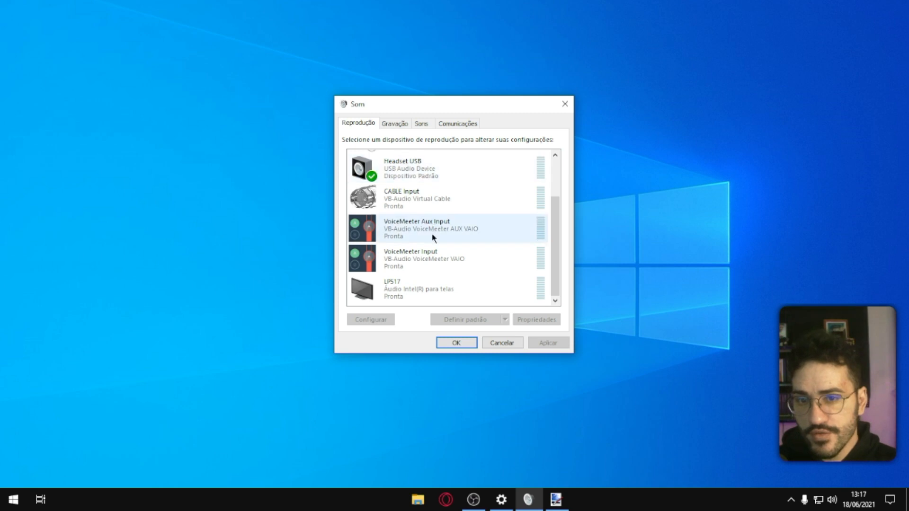
Change the icon of the Headset USB playback device to the headset with microphone
{"action": "scroll", "coordinate": [497, 261], "scroll_direction": "up", "scroll_amount": 2}
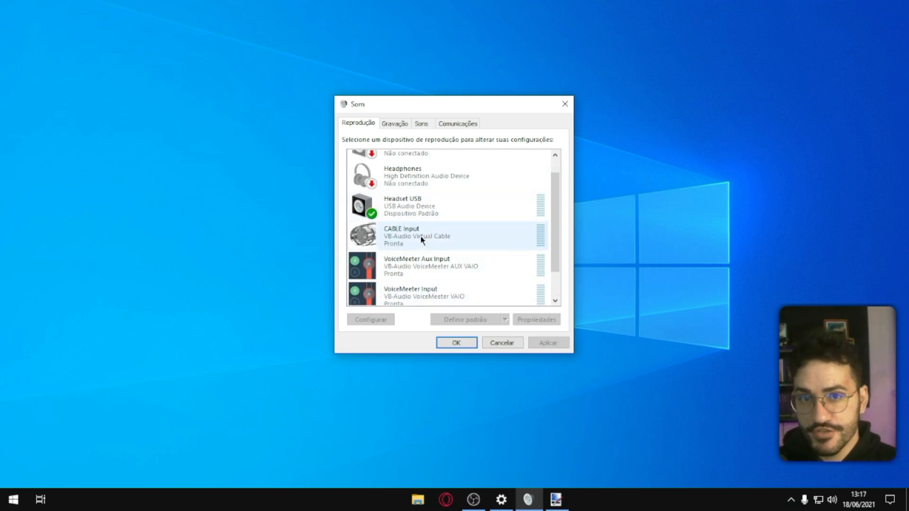
{"action": "scroll", "coordinate": [432, 229], "scroll_direction": "up", "scroll_amount": 1}
{"action": "left_click", "coordinate": [427, 224]}
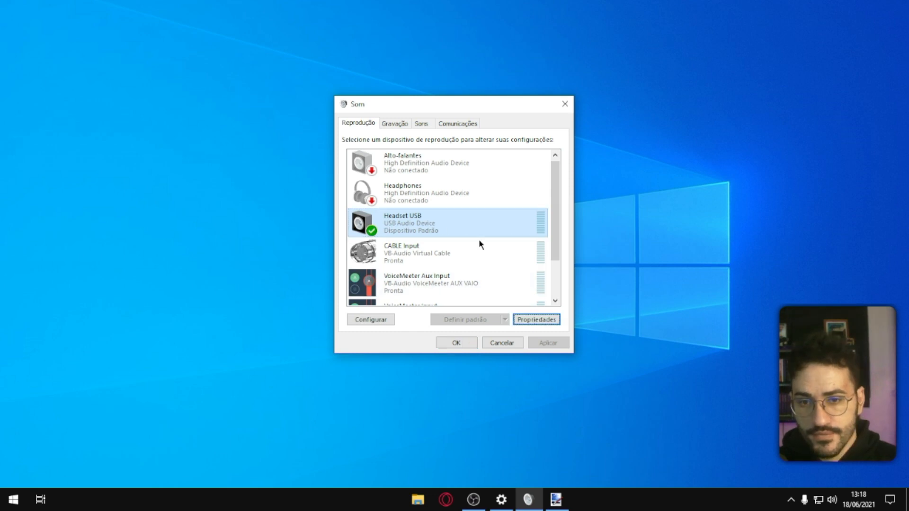
{"action": "left_click", "coordinate": [540, 319]}
{"action": "left_click", "coordinate": [441, 203]}
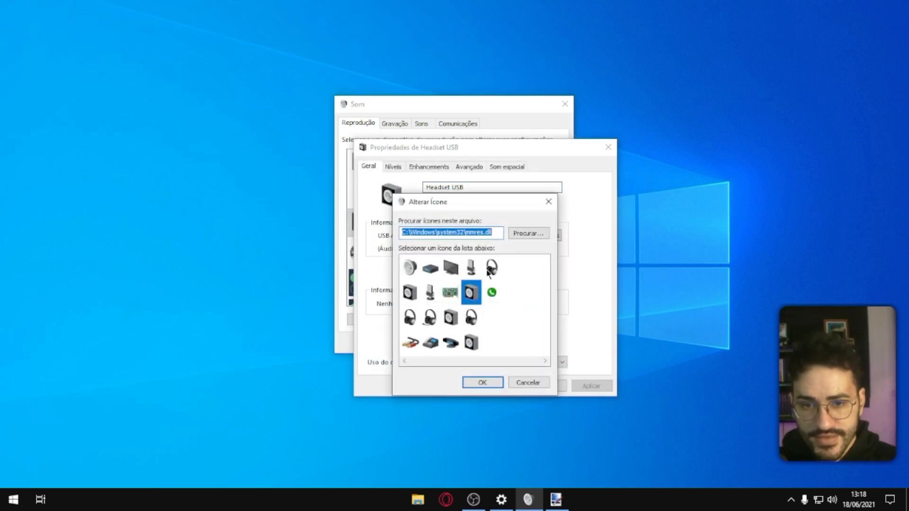
{"action": "left_click", "coordinate": [490, 268]}
{"action": "left_click", "coordinate": [482, 382]}
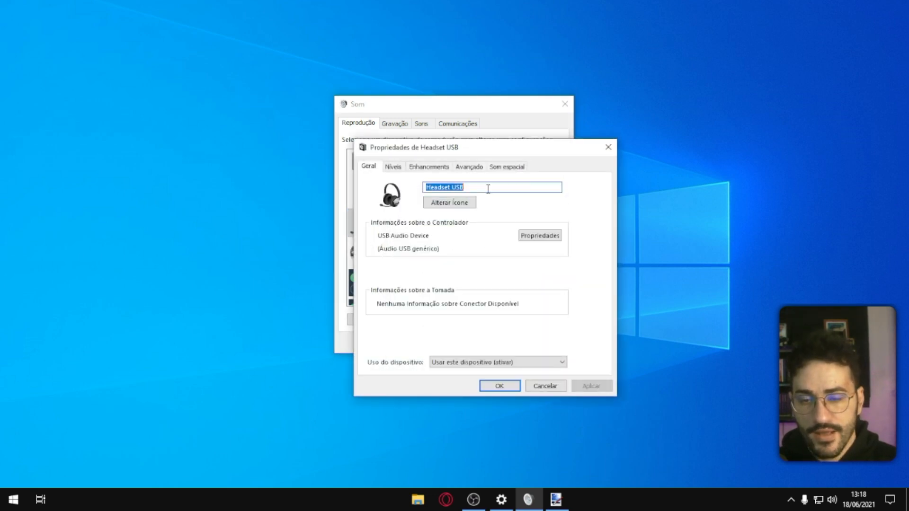
{"action": "key", "text": "Return"}
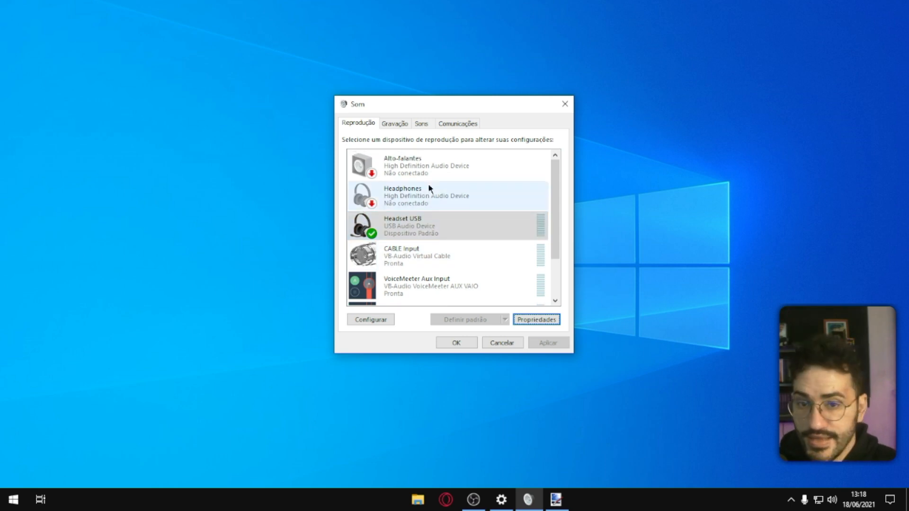
Set the BM-800 microphone as the default recording device
{"action": "left_click", "coordinate": [406, 124]}
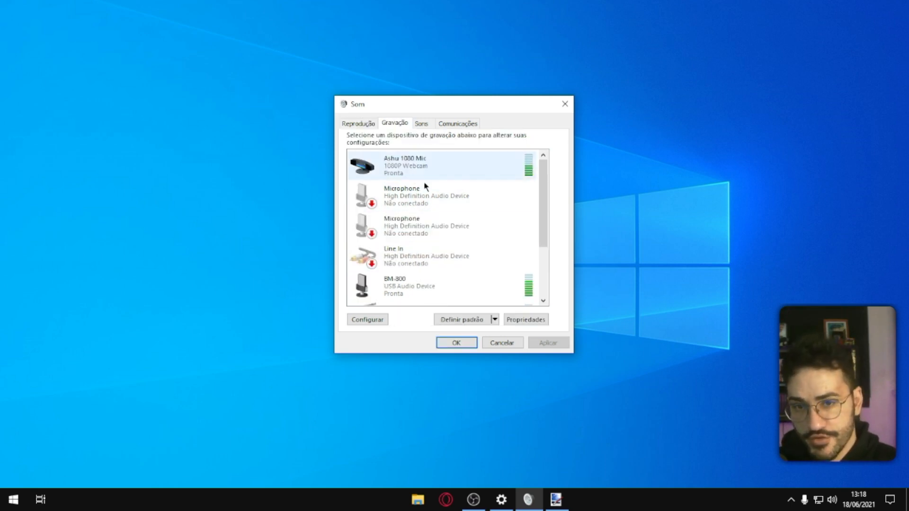
{"action": "left_click_drag", "start_coordinate": [552, 211], "coordinate": [547, 269]}
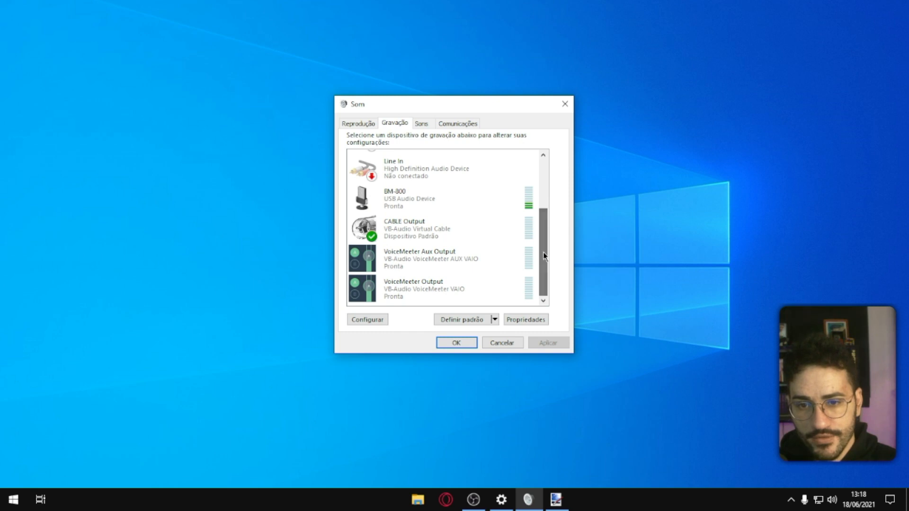
{"action": "left_click", "coordinate": [407, 209]}
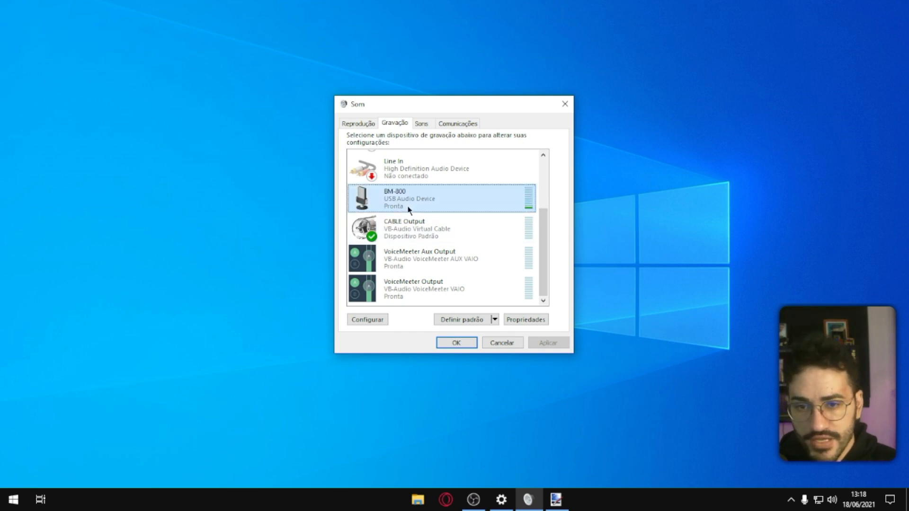
{"action": "left_click", "coordinate": [467, 320]}
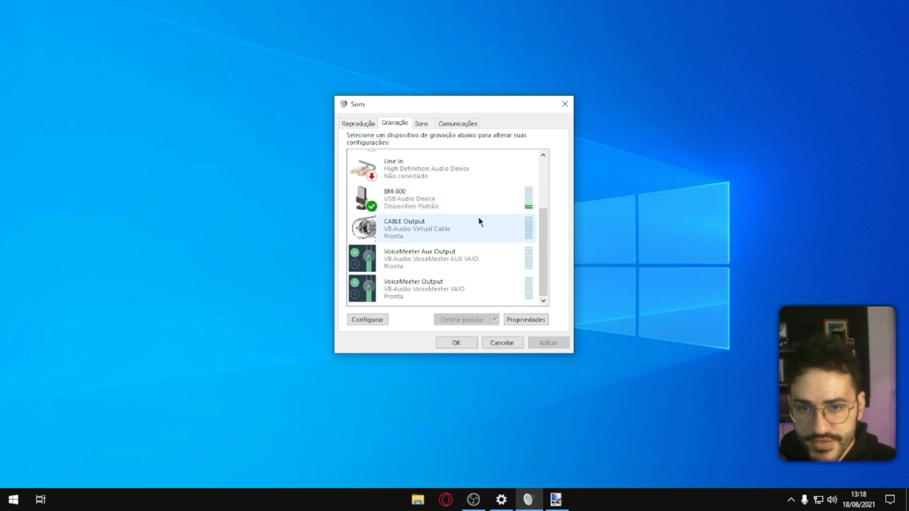
Test the Notificação de Email de Área de Trabalho sound, and look over the communications settings and playback devices
{"action": "left_click", "coordinate": [421, 123]}
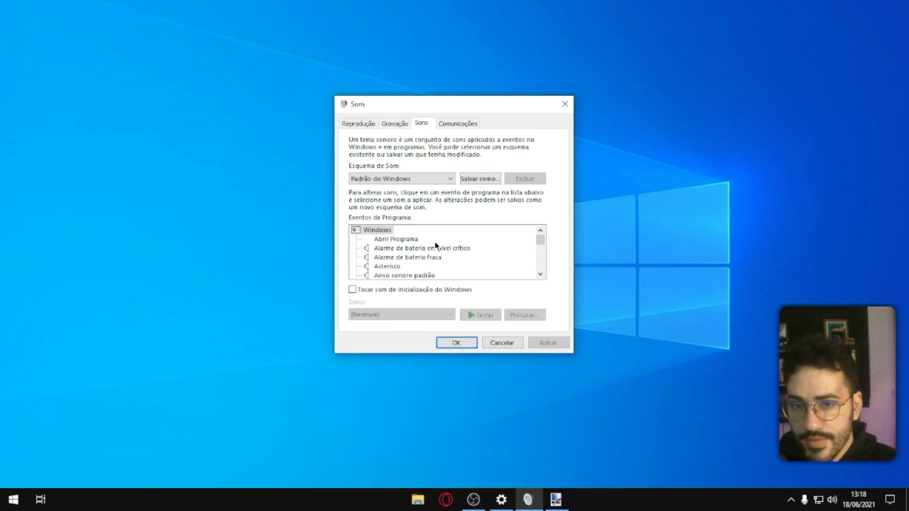
{"action": "scroll", "coordinate": [425, 267], "scroll_direction": "down", "scroll_amount": 5}
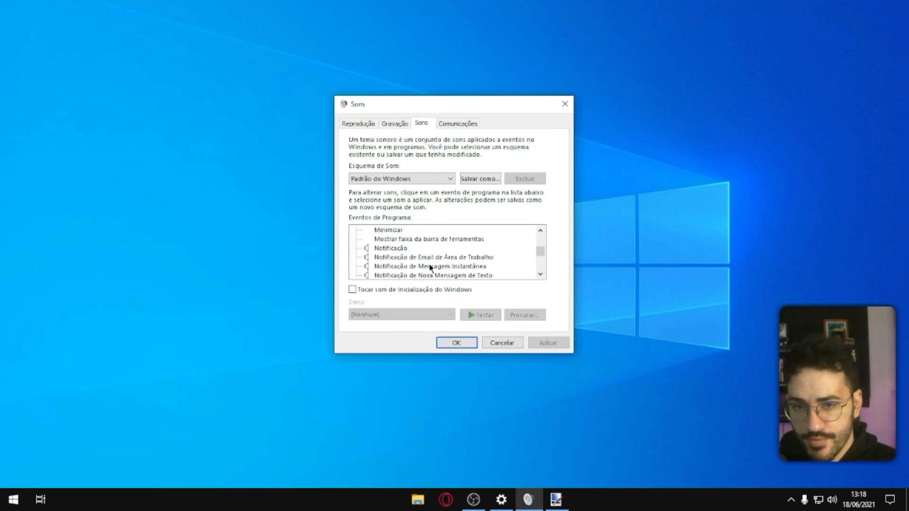
{"action": "left_click", "coordinate": [412, 259]}
{"action": "left_click", "coordinate": [481, 315]}
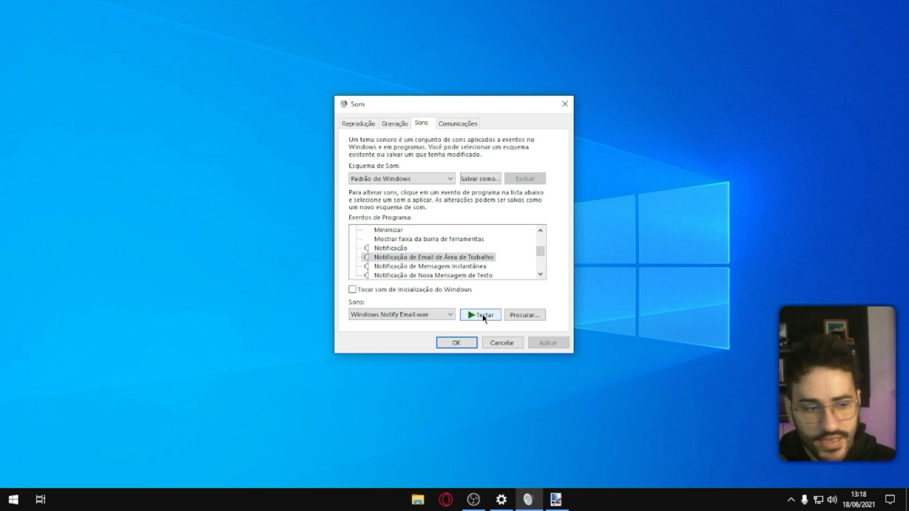
{"action": "left_click", "coordinate": [456, 126]}
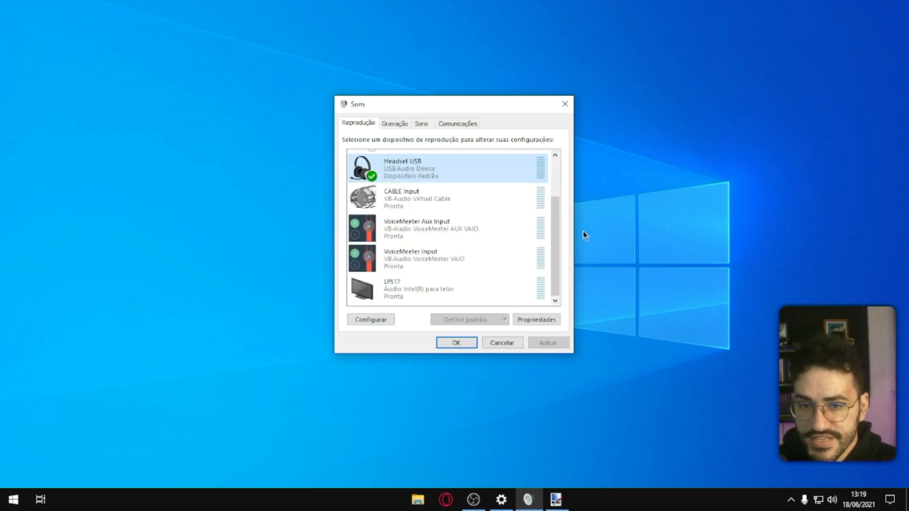
{"action": "scroll", "coordinate": [445, 184], "scroll_direction": "up", "scroll_amount": 2}
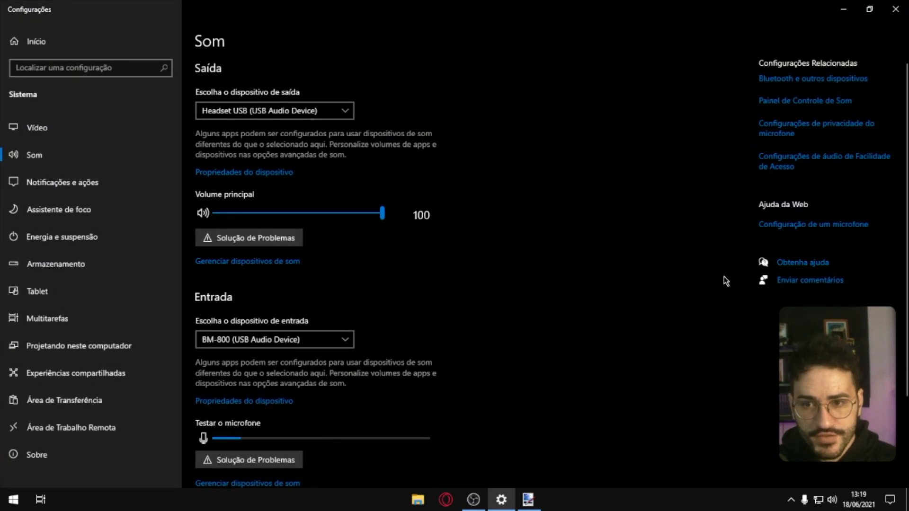
Open the app volume and device preferences in the sound settings and launch Opera GX to add it to the app list
{"action": "scroll", "coordinate": [574, 307], "scroll_direction": "down", "scroll_amount": 3}
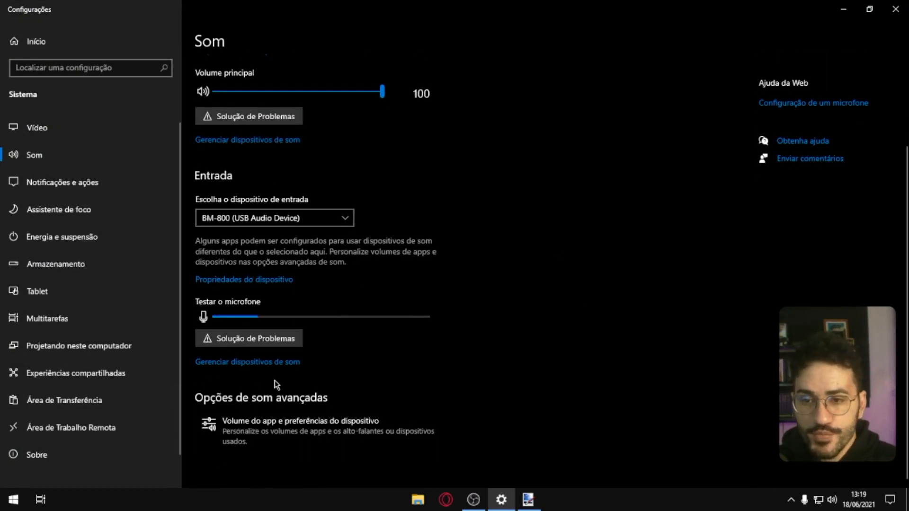
{"action": "left_click", "coordinate": [252, 428]}
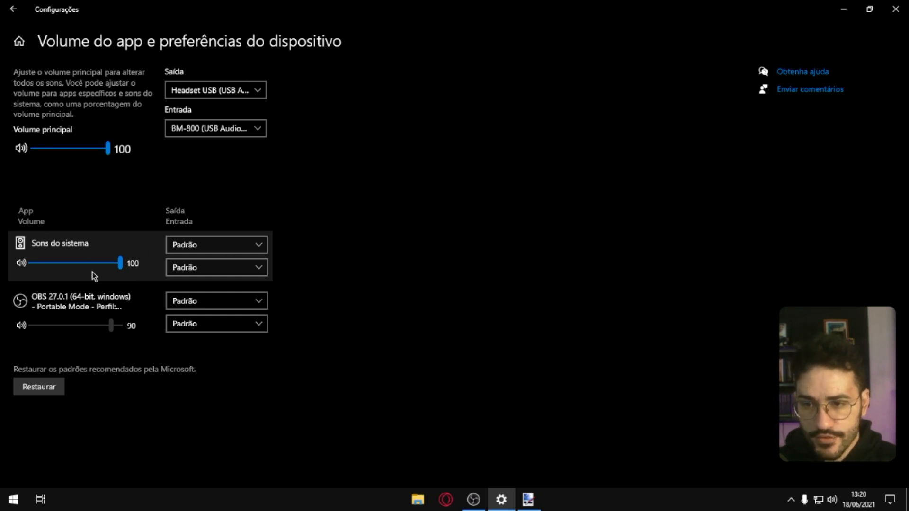
{"action": "left_click", "coordinate": [447, 501]}
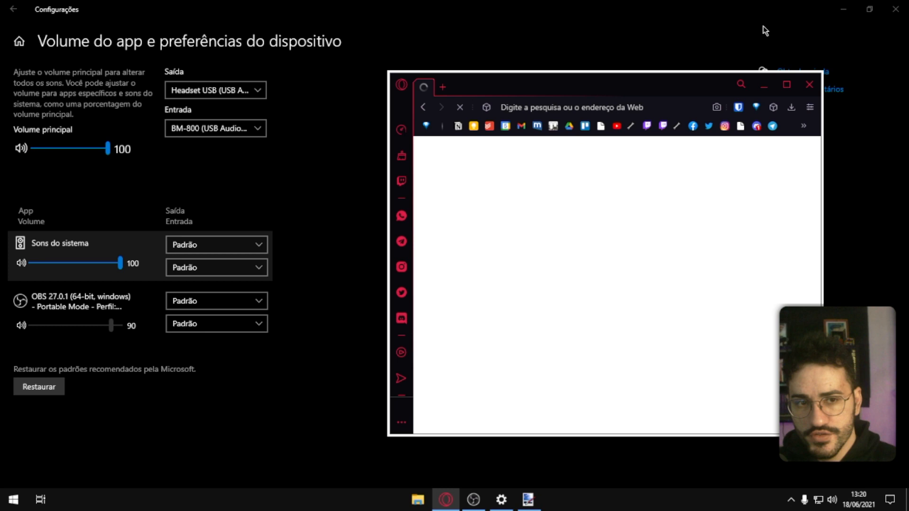
{"action": "left_click", "coordinate": [331, 201]}
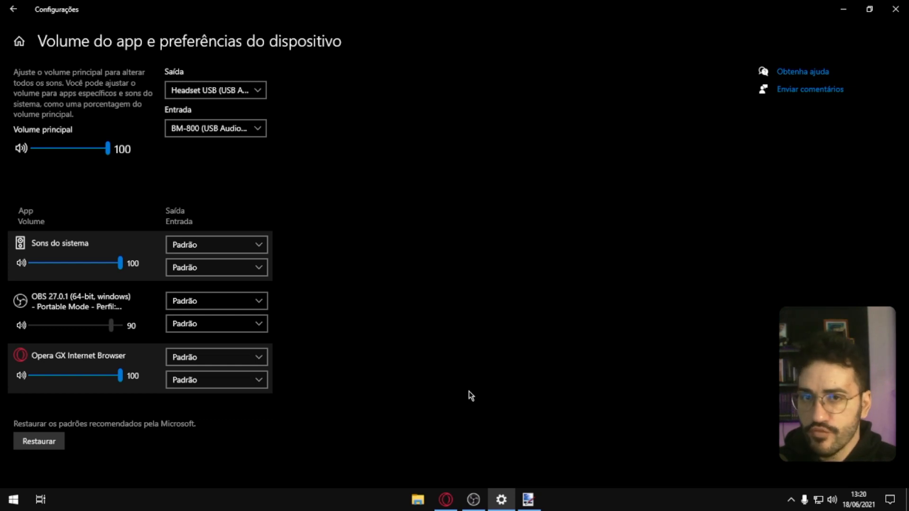
Try the system sounds volume slider in the app preferences and in the Windows volume mixer, and close the mixer
{"action": "mouse_move", "coordinate": [120, 262]}
{"action": "left_mouse_down"}
{"action": "mouse_move", "coordinate": [99, 264]}
{"action": "mouse_move", "coordinate": [130, 266]}
{"action": "left_mouse_up"}
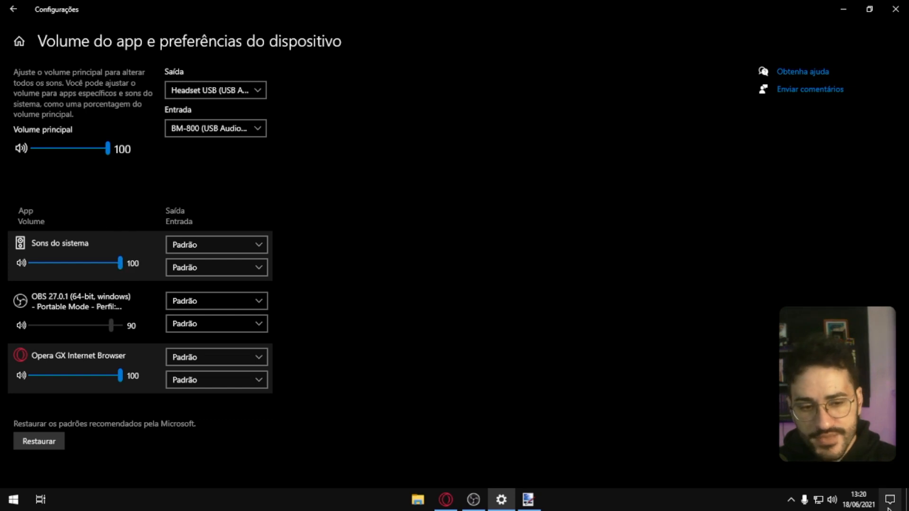
{"action": "right_click", "coordinate": [831, 499]}
{"action": "left_click", "coordinate": [804, 431]}
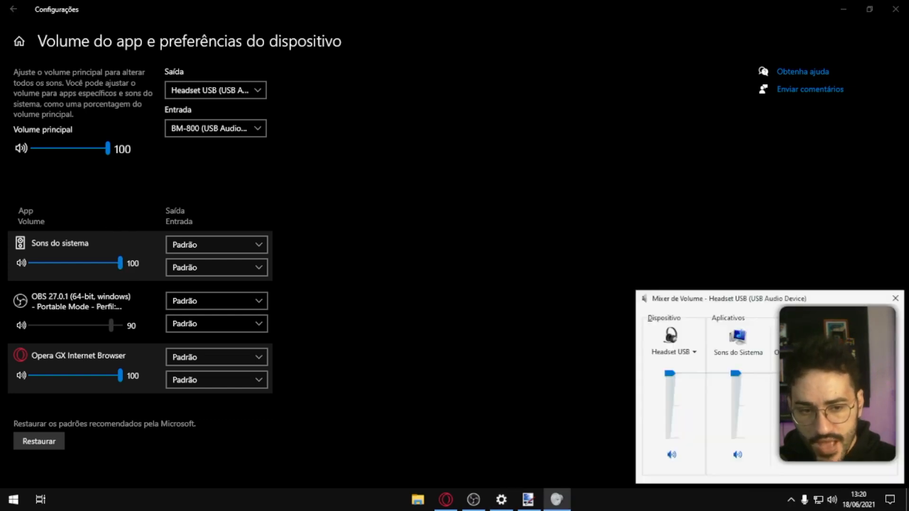
{"action": "mouse_move", "coordinate": [734, 373]}
{"action": "left_mouse_down"}
{"action": "mouse_move", "coordinate": [735, 402]}
{"action": "mouse_move", "coordinate": [735, 373]}
{"action": "left_mouse_up"}
{"action": "left_click", "coordinate": [895, 298]}
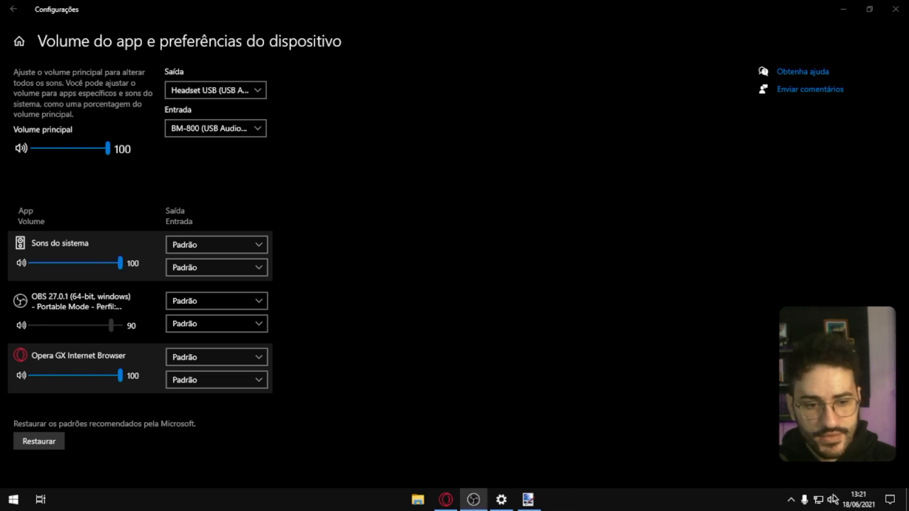
Examine the playback devices that can be chosen from the Windows taskbar volume control
{"action": "left_click", "coordinate": [831, 499]}
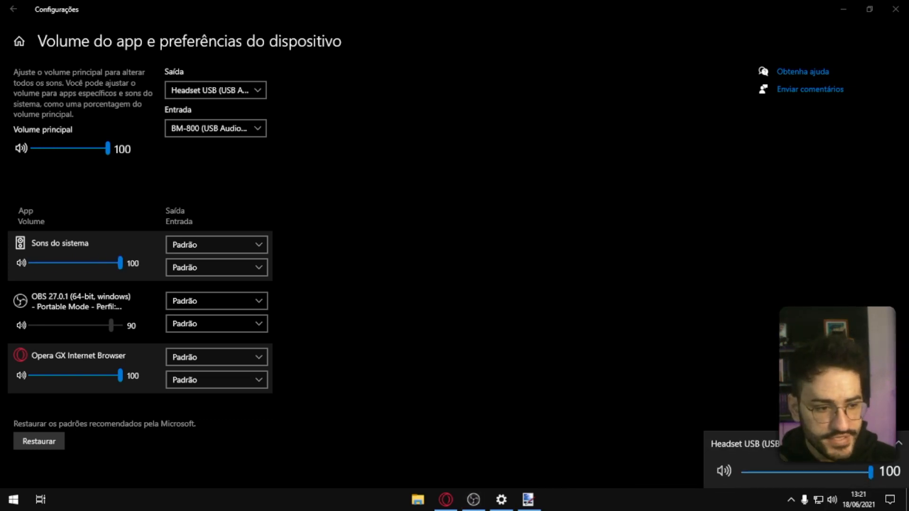
{"action": "key", "text": "Escape"}
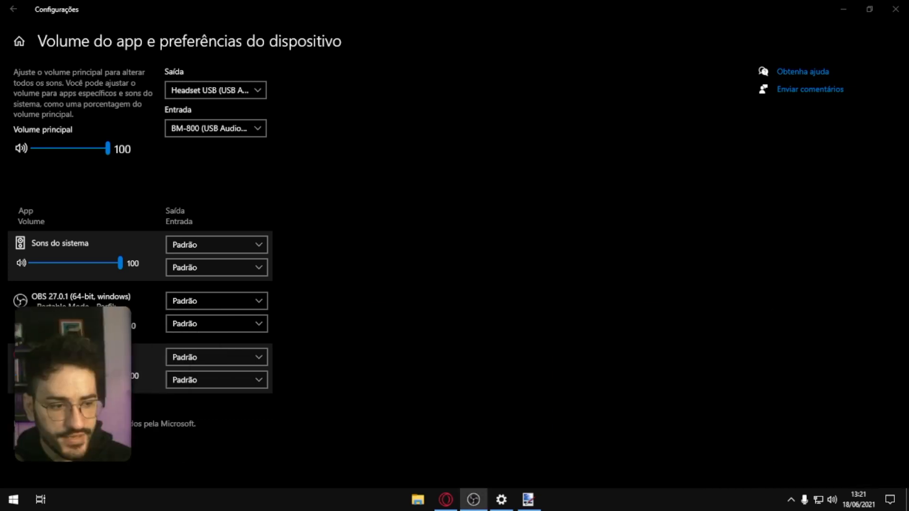
{"action": "left_click", "coordinate": [832, 499]}
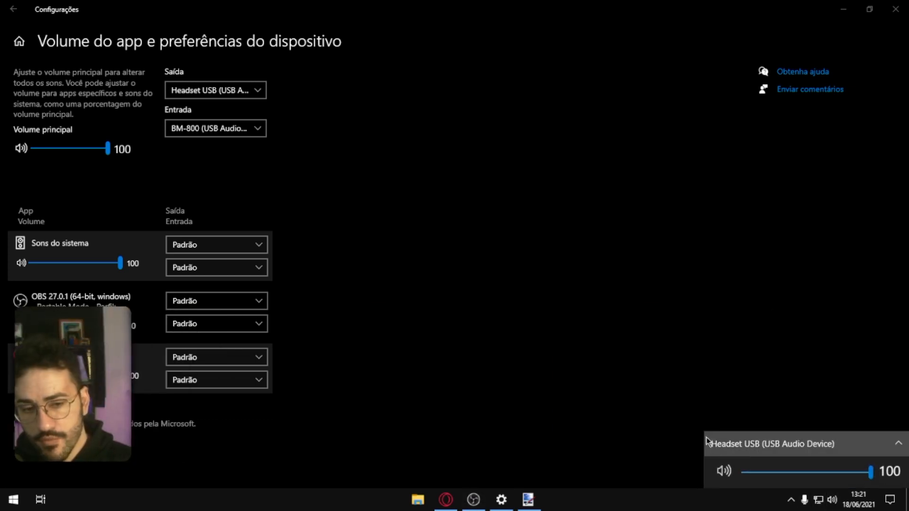
{"action": "left_click", "coordinate": [795, 443]}
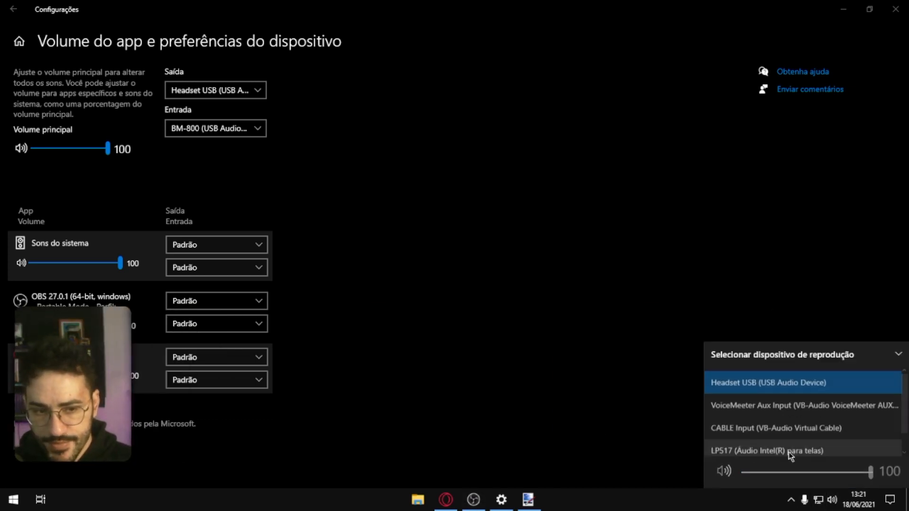
{"action": "scroll", "coordinate": [766, 405], "scroll_direction": "down", "scroll_amount": 1}
{"action": "scroll", "coordinate": [773, 405], "scroll_direction": "up", "scroll_amount": 1}
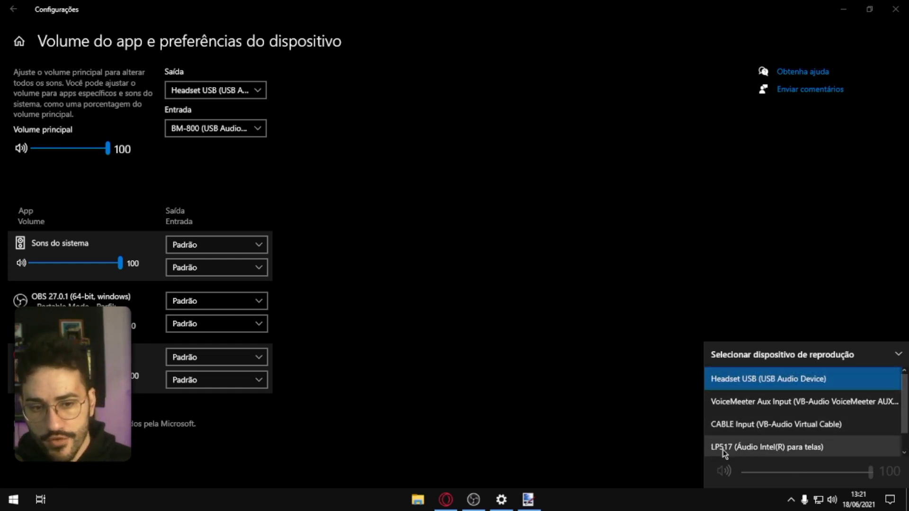
{"action": "left_click", "coordinate": [655, 377]}
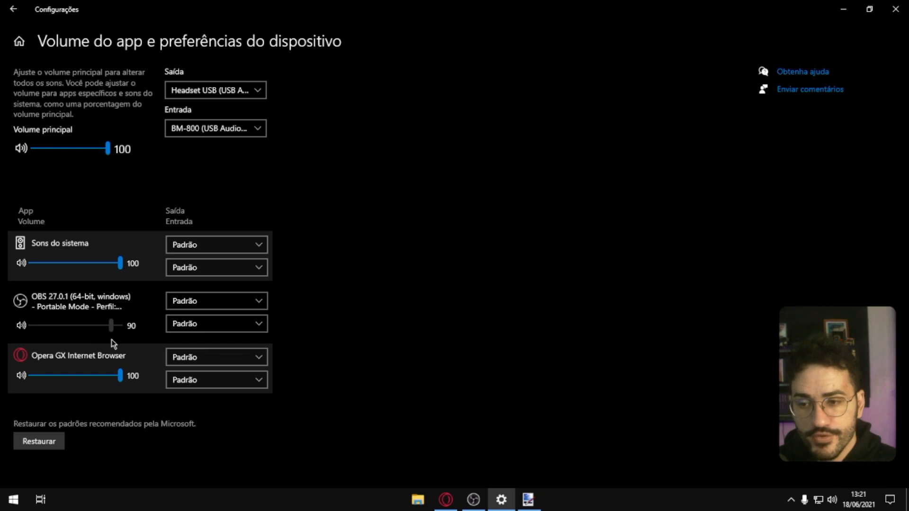
Examine the output devices that can be assigned to Opera GX
{"action": "left_click", "coordinate": [208, 362]}
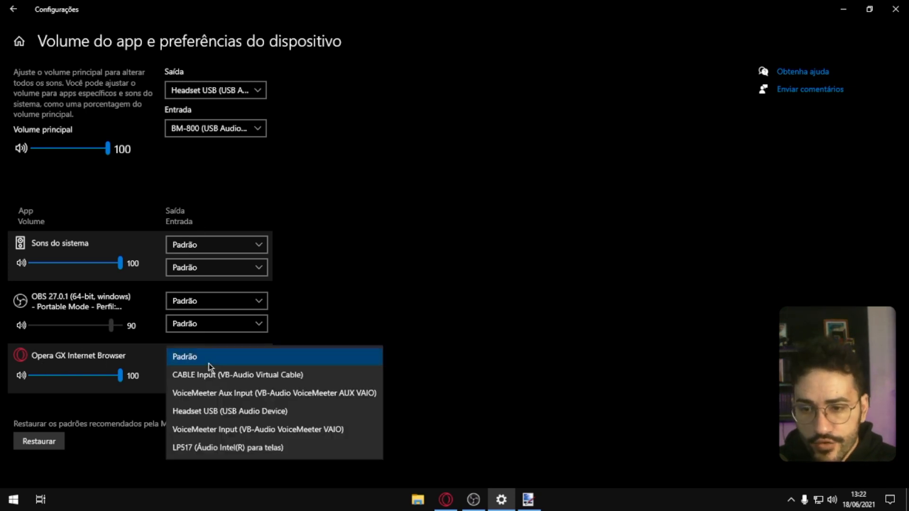
{"action": "left_click", "coordinate": [210, 361]}
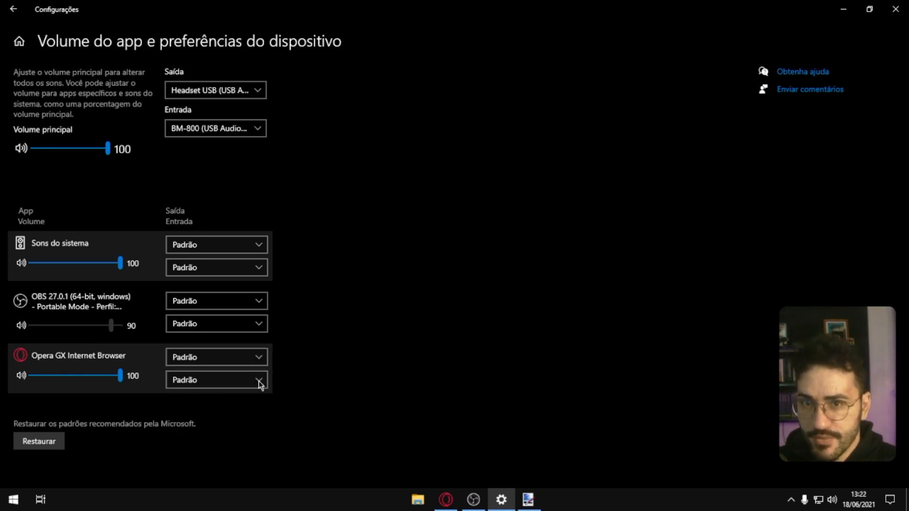
Compare the output devices that can be assigned to Opera GX and to OBS in the app volume preferences
{"action": "left_click", "coordinate": [220, 361]}
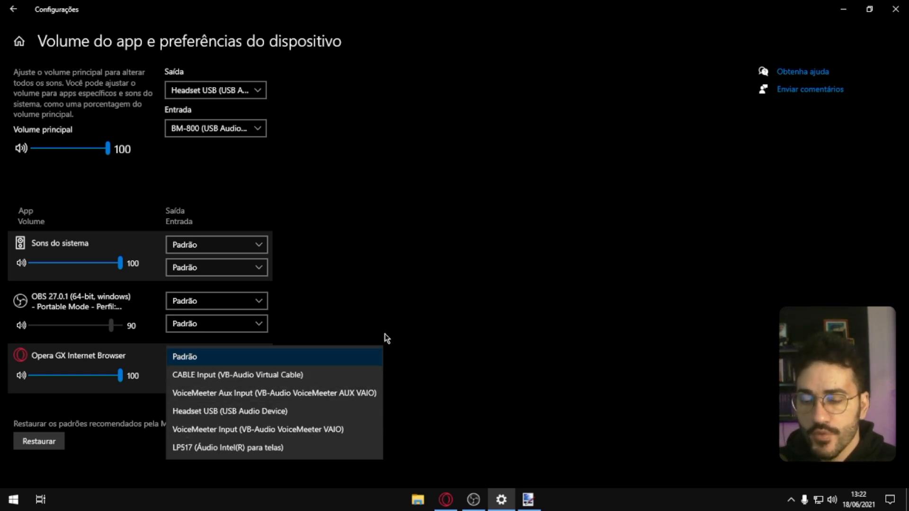
{"action": "left_click", "coordinate": [208, 357]}
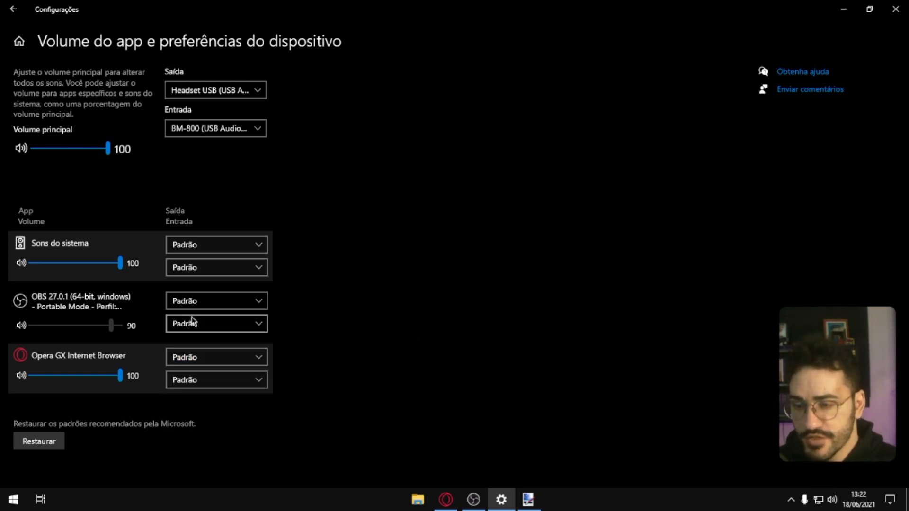
{"action": "left_click", "coordinate": [226, 305]}
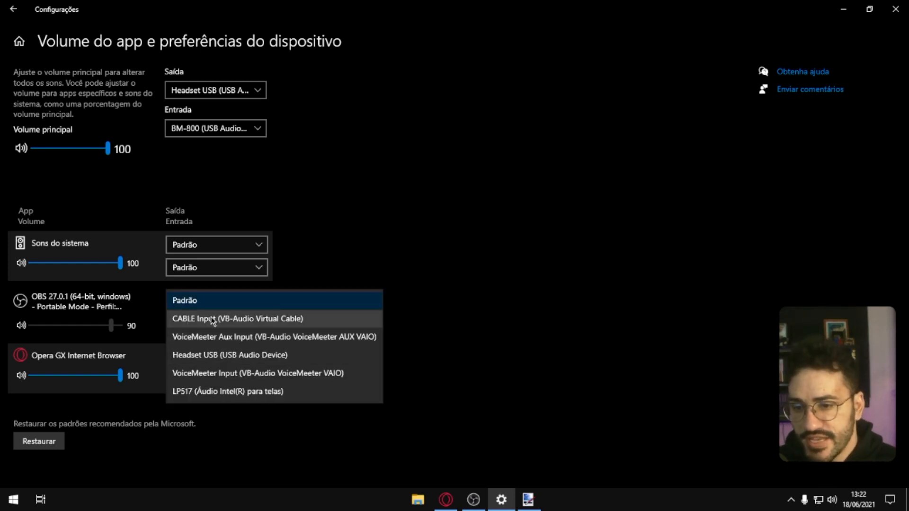
{"action": "left_click", "coordinate": [506, 326]}
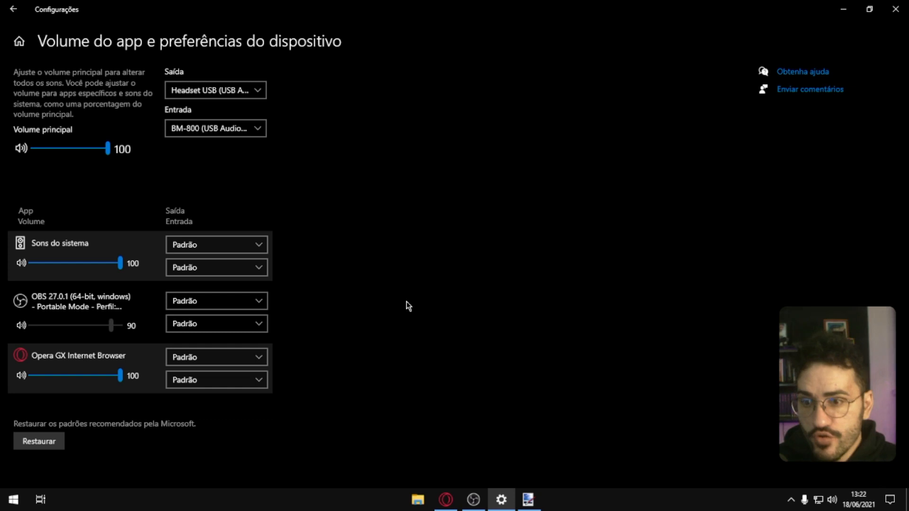
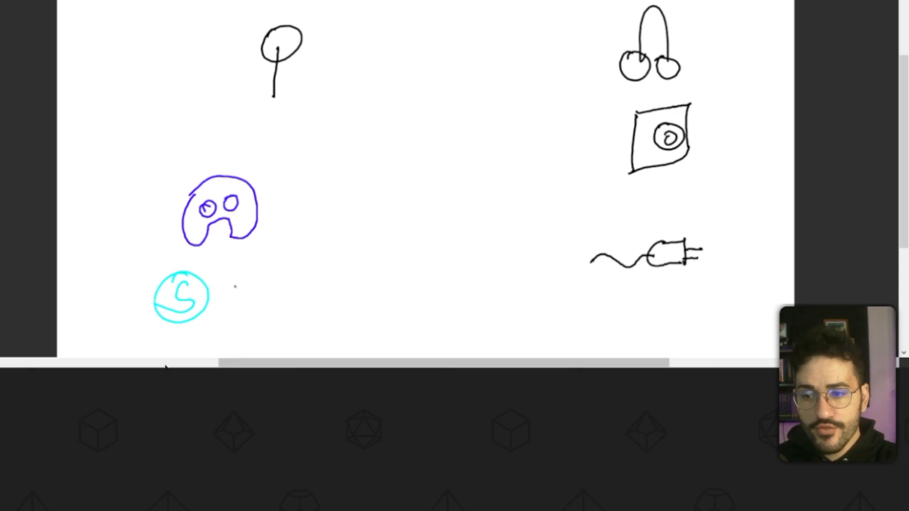
Draw red lines from the microphone, controller and Skype sketches into a small central box, and from it to the headphones, speaker and plug
{"action": "left_click_drag", "start_coordinate": [227, 289], "coordinate": [335, 217]}
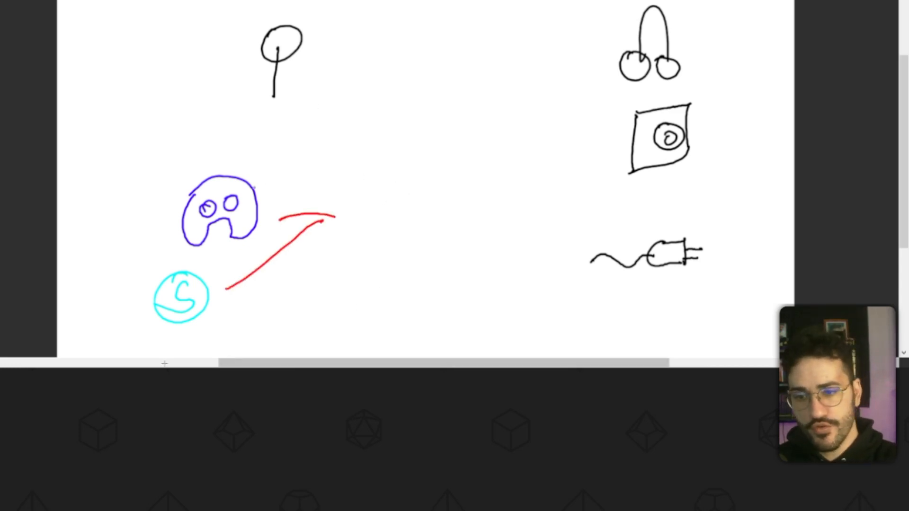
{"action": "left_click_drag", "start_coordinate": [296, 102], "coordinate": [341, 207]}
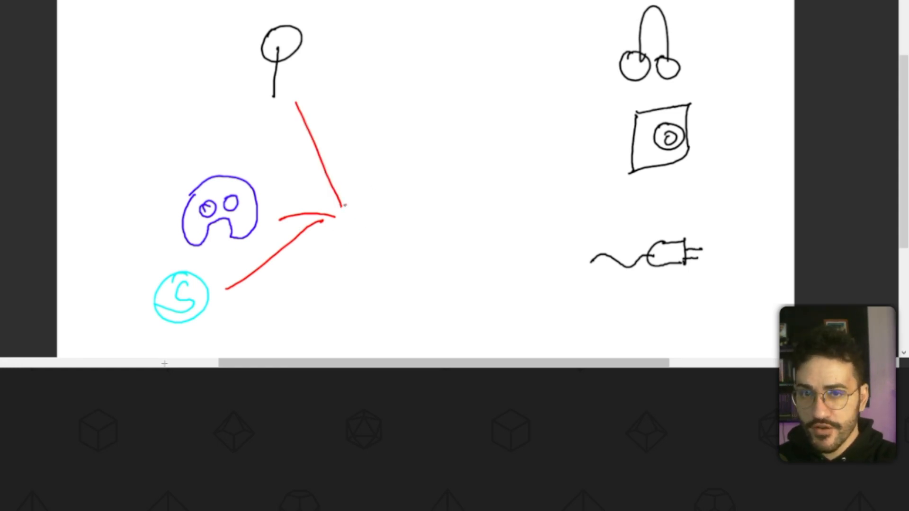
{"action": "mouse_move", "coordinate": [348, 187]}
{"action": "left_mouse_down"}
{"action": "mouse_move", "coordinate": [344, 226]}
{"action": "mouse_move", "coordinate": [347, 186]}
{"action": "left_mouse_up"}
{"action": "mouse_move", "coordinate": [399, 206]}
{"action": "left_mouse_down"}
{"action": "mouse_move", "coordinate": [623, 70]}
{"action": "mouse_move", "coordinate": [592, 139]}
{"action": "mouse_move", "coordinate": [605, 134]}
{"action": "left_mouse_up"}
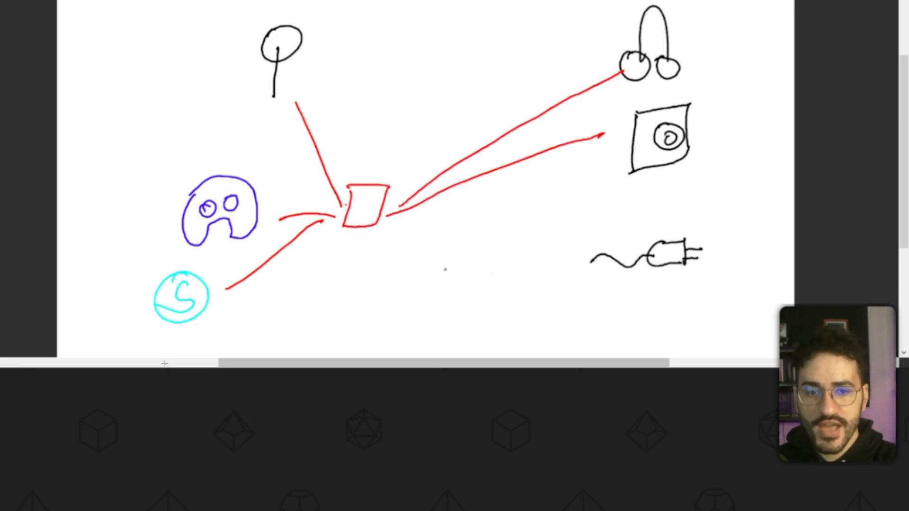
{"action": "left_click_drag", "start_coordinate": [387, 215], "coordinate": [575, 245]}
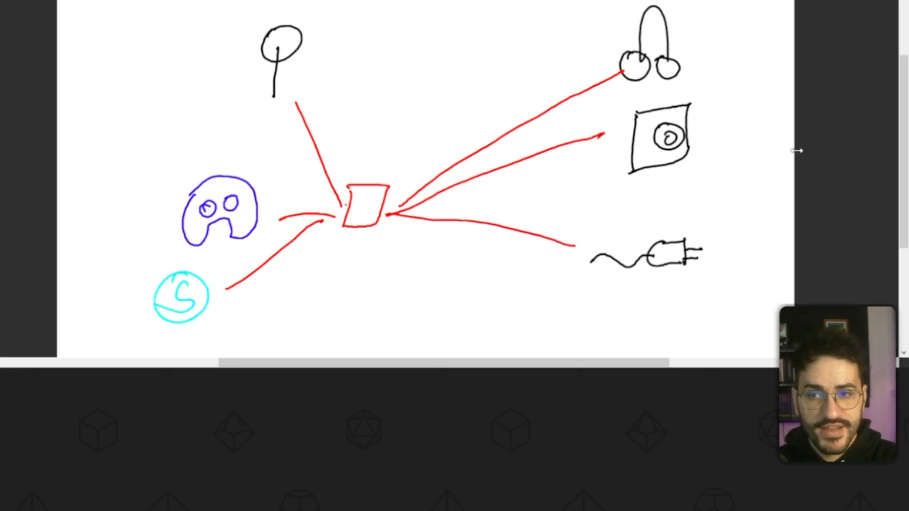
Draw a blue symbol above the headphones with an arrow pointing to it, and a red line from the microphone towards the symbol
{"action": "mouse_move", "coordinate": [729, 0]}
{"action": "left_mouse_down"}
{"action": "mouse_move", "coordinate": [751, 10]}
{"action": "mouse_move", "coordinate": [758, 28]}
{"action": "mouse_move", "coordinate": [761, 0]}
{"action": "mouse_move", "coordinate": [741, 5]}
{"action": "left_mouse_up"}
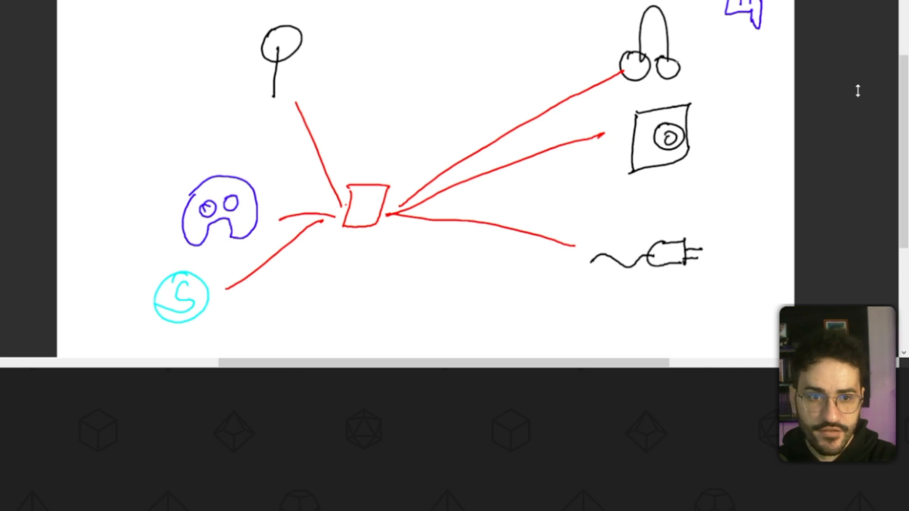
{"action": "mouse_move", "coordinate": [688, 64]}
{"action": "left_mouse_down"}
{"action": "mouse_move", "coordinate": [727, 48]}
{"action": "mouse_move", "coordinate": [725, 31]}
{"action": "left_mouse_up"}
{"action": "left_click_drag", "start_coordinate": [708, 36], "coordinate": [734, 49]}
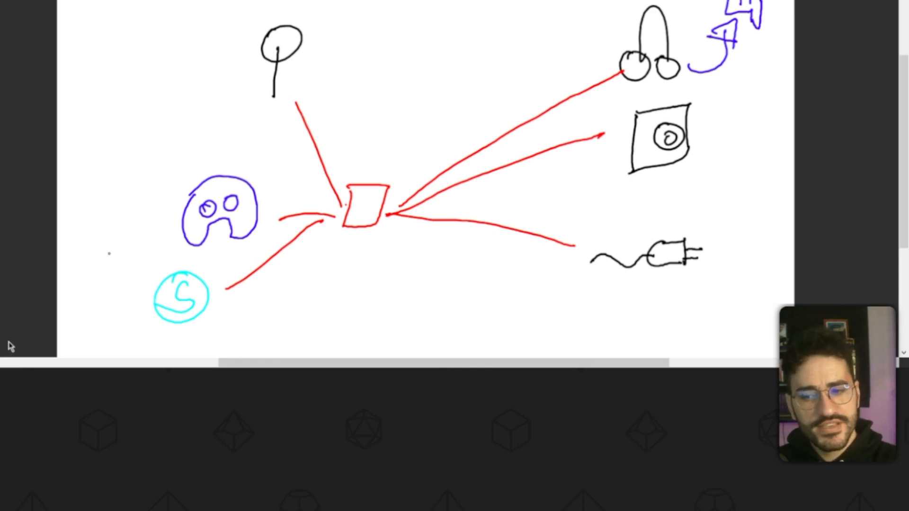
{"action": "left_click_drag", "start_coordinate": [309, 71], "coordinate": [702, 2]}
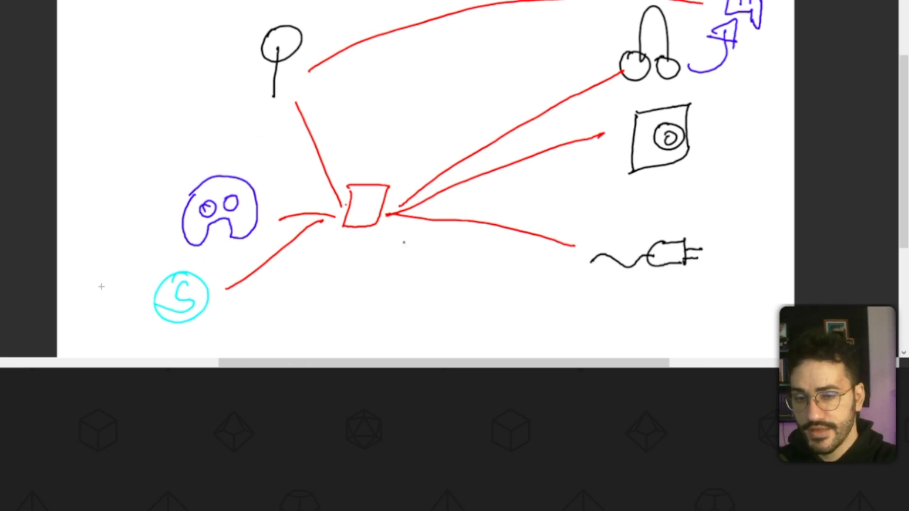
Undo all the connection lines, the central red box and the blue symbol, keeping only the device sketches
{"action": "key", "text": "ctrl+z"}
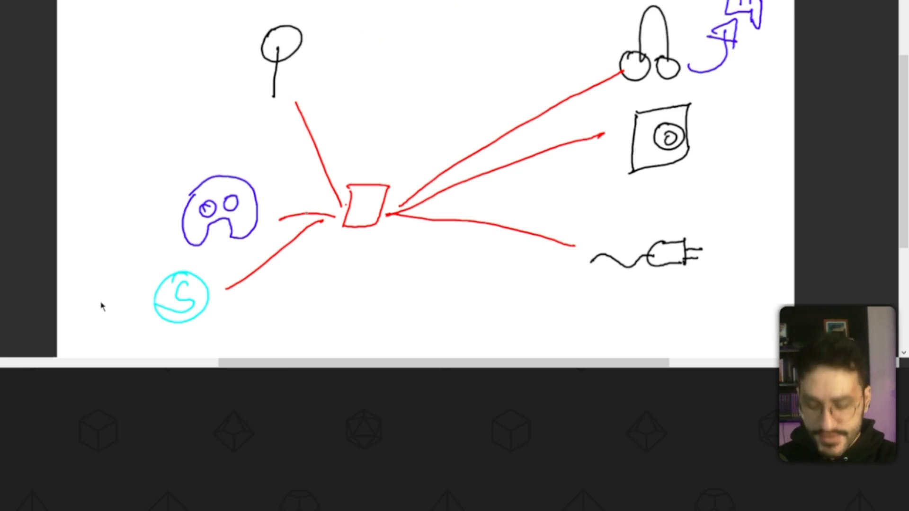
{"action": "key", "text": "ctrl+z"}
{"action": "key", "text": "ctrl+z"}
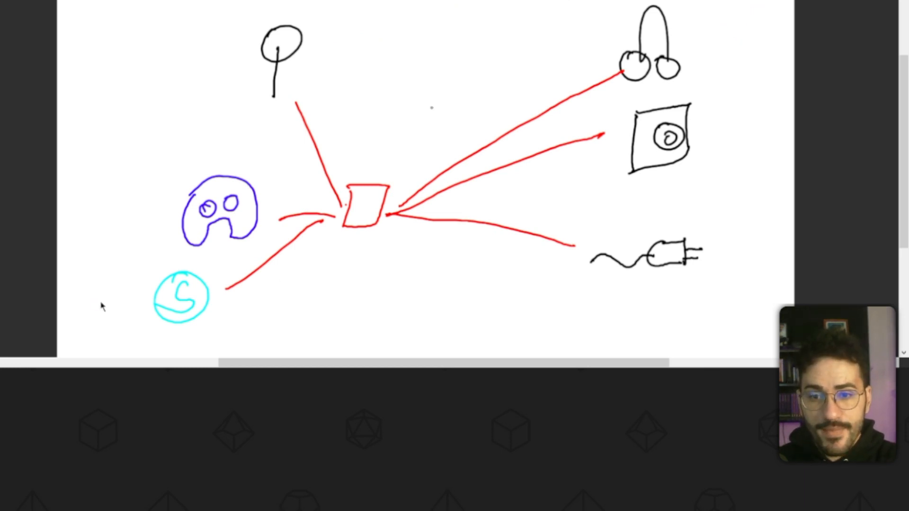
{"action": "key", "text": "ctrl+z"}
{"action": "key", "text": "ctrl+z"}
{"action": "key", "text": "ctrl+z"}
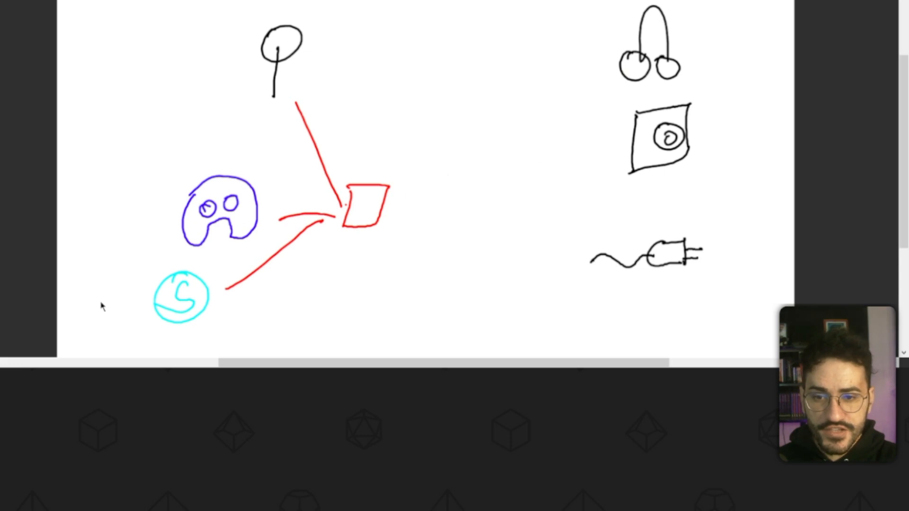
{"action": "key", "text": "ctrl+z"}
{"action": "key", "text": "ctrl+z"}
{"action": "key", "text": "ctrl+z"}
{"action": "key", "text": "ctrl+z"}
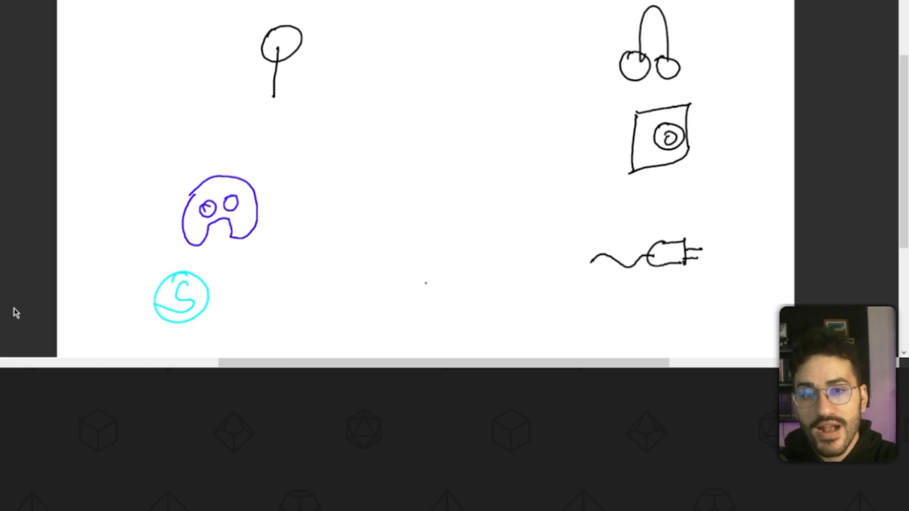
Draw a large black box between the devices with five circles along each side and a horizontal line separating the lower two pairs
{"action": "mouse_move", "coordinate": [398, 118]}
{"action": "left_mouse_down"}
{"action": "mouse_move", "coordinate": [420, 256]}
{"action": "mouse_move", "coordinate": [530, 114]}
{"action": "mouse_move", "coordinate": [398, 102]}
{"action": "mouse_move", "coordinate": [393, 124]}
{"action": "mouse_move", "coordinate": [404, 125]}
{"action": "left_mouse_up"}
{"action": "left_click_drag", "start_coordinate": [414, 162], "coordinate": [410, 156]}
{"action": "mouse_move", "coordinate": [417, 195]}
{"action": "left_mouse_down"}
{"action": "mouse_move", "coordinate": [419, 204]}
{"action": "mouse_move", "coordinate": [407, 190]}
{"action": "left_mouse_up"}
{"action": "left_click_drag", "start_coordinate": [416, 225], "coordinate": [417, 249]}
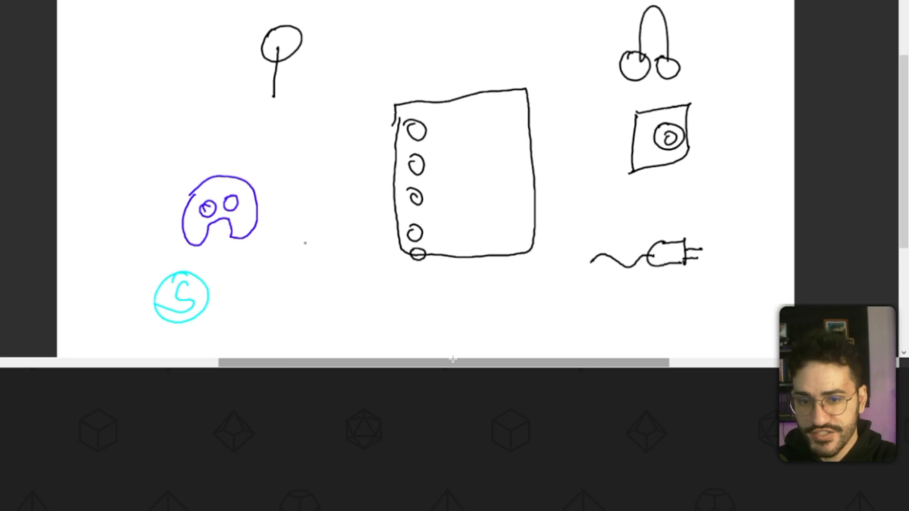
{"action": "left_click_drag", "start_coordinate": [363, 220], "coordinate": [590, 200]}
{"action": "mouse_move", "coordinate": [520, 102]}
{"action": "left_mouse_down"}
{"action": "mouse_move", "coordinate": [510, 122]}
{"action": "mouse_move", "coordinate": [518, 102]}
{"action": "left_mouse_up"}
{"action": "mouse_move", "coordinate": [509, 137]}
{"action": "left_mouse_down"}
{"action": "mouse_move", "coordinate": [504, 150]}
{"action": "mouse_move", "coordinate": [511, 138]}
{"action": "mouse_move", "coordinate": [524, 181]}
{"action": "left_mouse_up"}
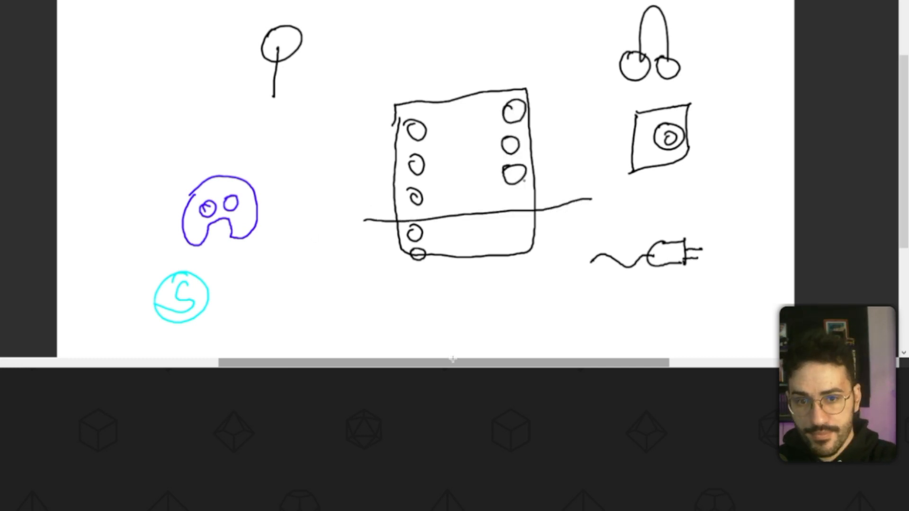
{"action": "left_click_drag", "start_coordinate": [524, 220], "coordinate": [508, 257]}
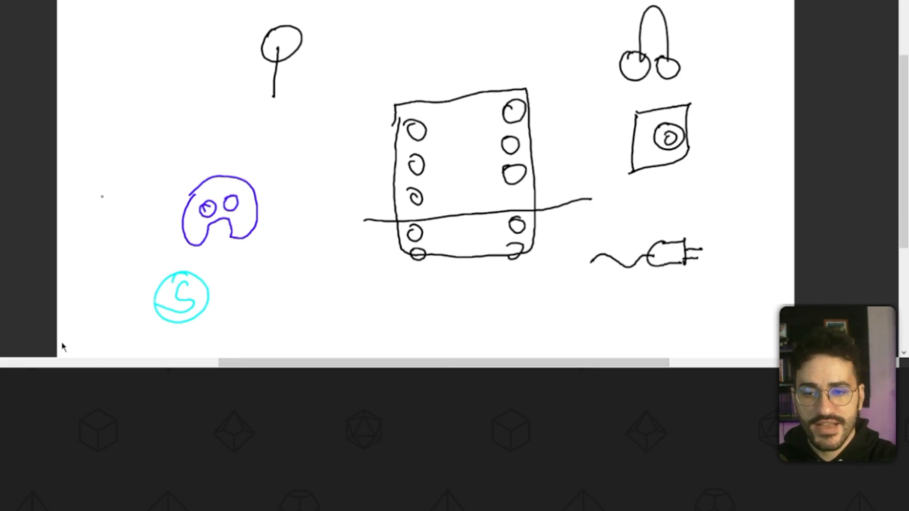
Draw red connection lines from the microphone and controller into the black box, and from its output circles to the headphones, speaker and plug
{"action": "left_click_drag", "start_coordinate": [292, 81], "coordinate": [396, 139]}
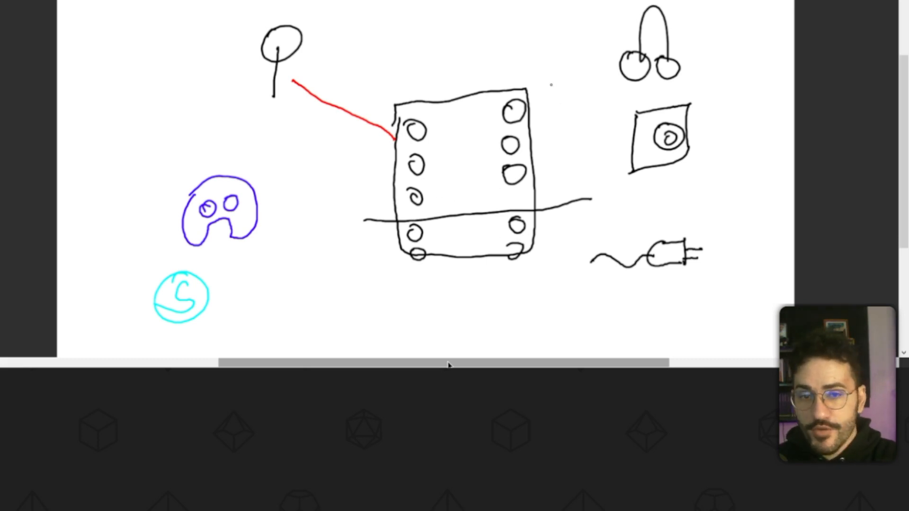
{"action": "left_click_drag", "start_coordinate": [531, 109], "coordinate": [609, 71]}
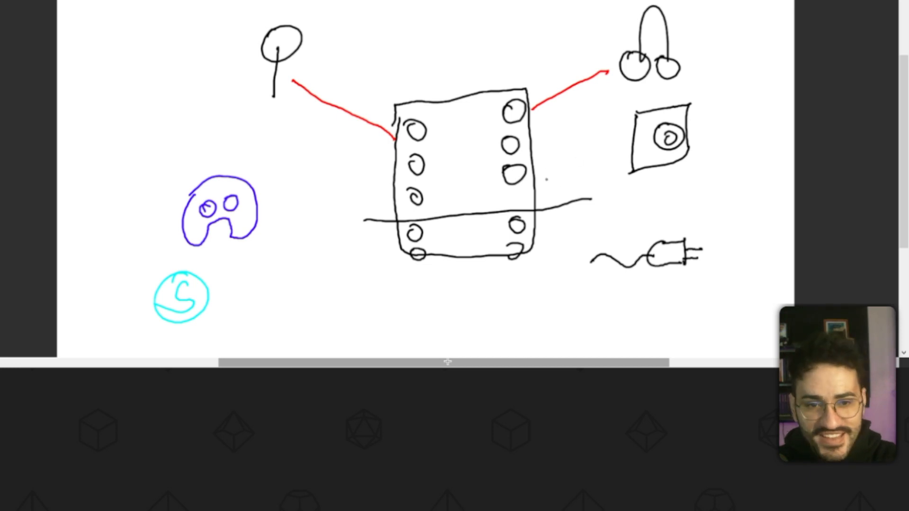
{"action": "left_click_drag", "start_coordinate": [546, 148], "coordinate": [617, 155]}
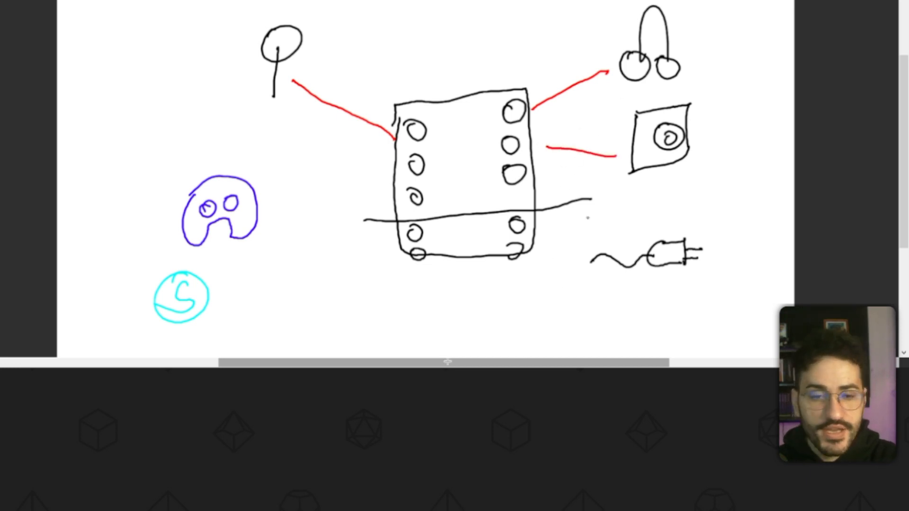
{"action": "left_click_drag", "start_coordinate": [541, 173], "coordinate": [610, 248]}
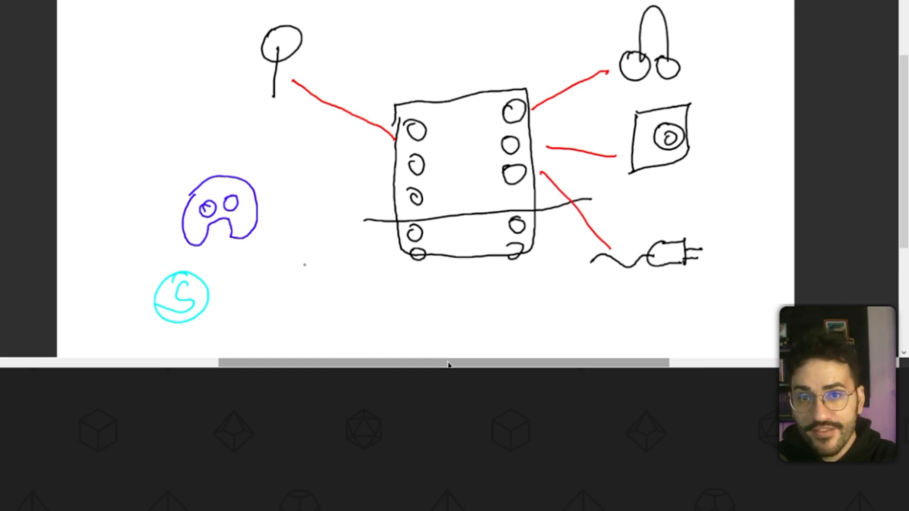
{"action": "left_click_drag", "start_coordinate": [273, 214], "coordinate": [405, 231]}
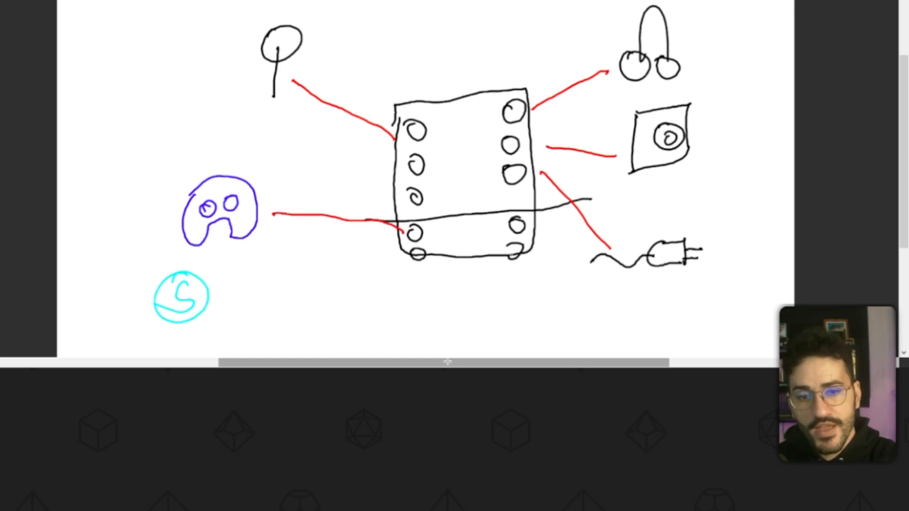
{"action": "left_click_drag", "start_coordinate": [528, 226], "coordinate": [634, 74]}
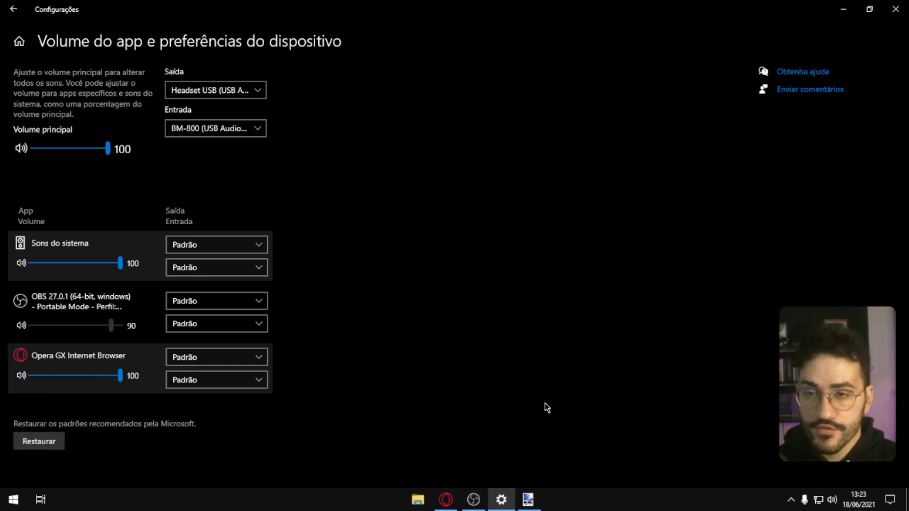
Launch Voicemeeter Banana and set its A1 hardware output to WDM: Headset USB (USB Audio Device)
{"action": "left_click", "coordinate": [13, 499]}
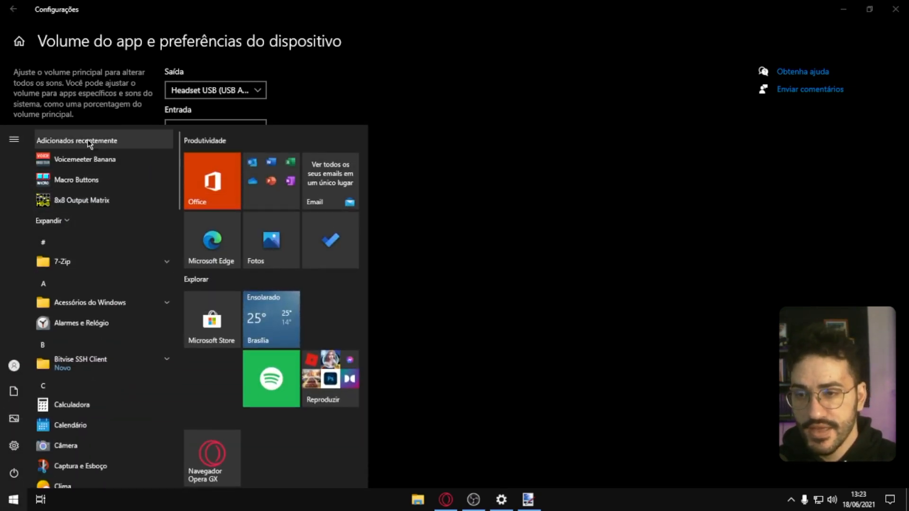
{"action": "left_click", "coordinate": [88, 164]}
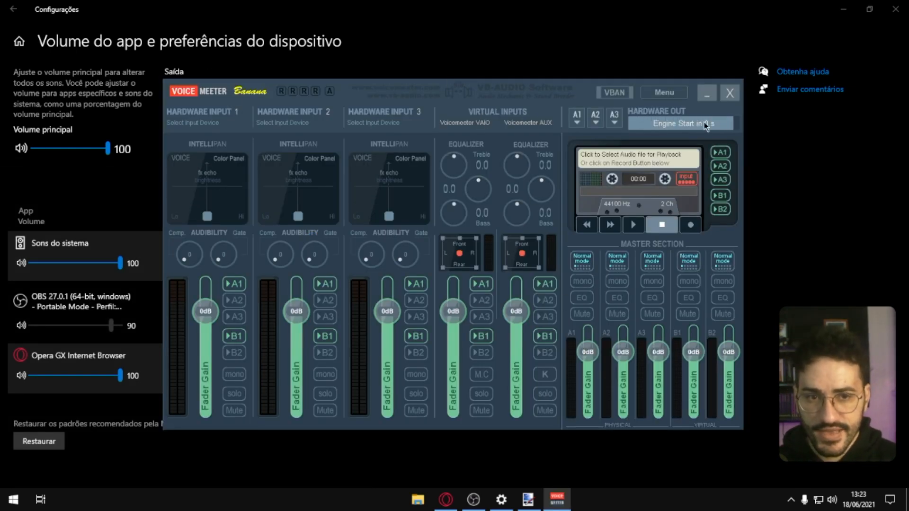
{"action": "left_click_drag", "start_coordinate": [463, 86], "coordinate": [432, 79]}
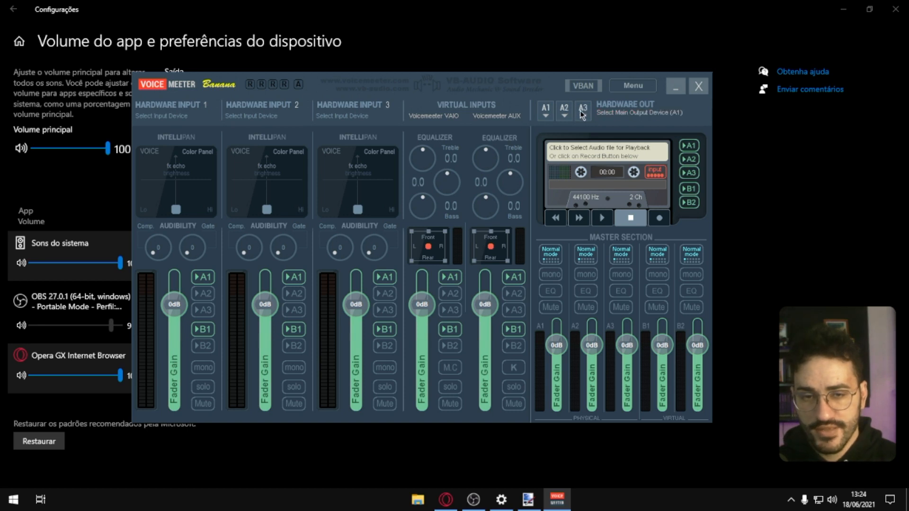
{"action": "left_click", "coordinate": [545, 109]}
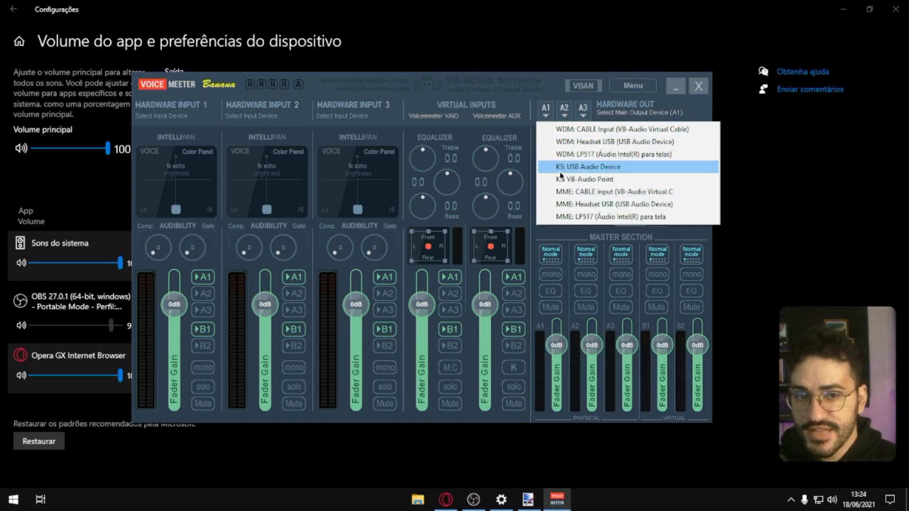
{"action": "left_click", "coordinate": [561, 143]}
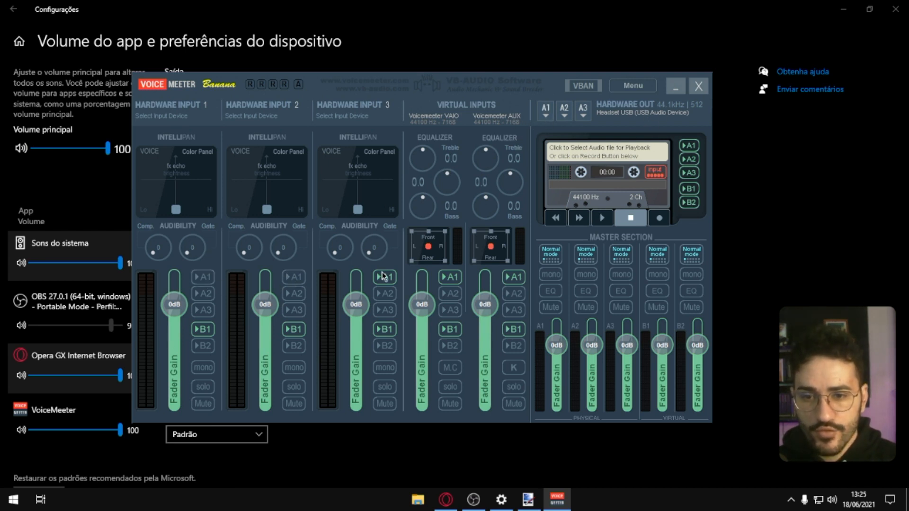
Turn off the A1 and B1 routing on all hardware and virtual input strips, and all output routing on the cassette player
{"action": "left_click", "coordinate": [450, 277]}
{"action": "left_click", "coordinate": [514, 277]}
{"action": "left_click", "coordinate": [513, 329]}
{"action": "left_click", "coordinate": [450, 329]}
{"action": "left_click", "coordinate": [385, 328]}
{"action": "left_click", "coordinate": [293, 329]}
{"action": "left_click", "coordinate": [203, 329]}
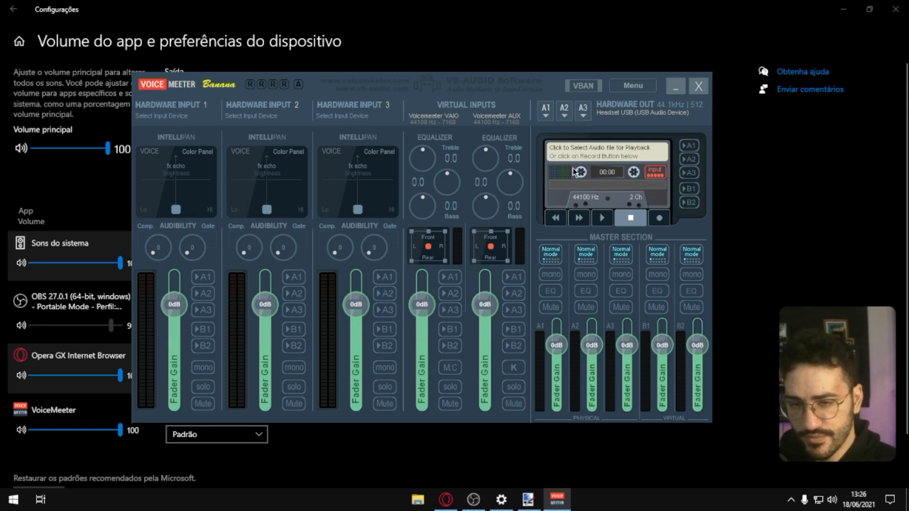
Open Voicemeeter's System Settings / Options and cycle the preferred main sample rate round to 44100 Hz
{"action": "left_click_drag", "start_coordinate": [523, 207], "coordinate": [533, 209]}
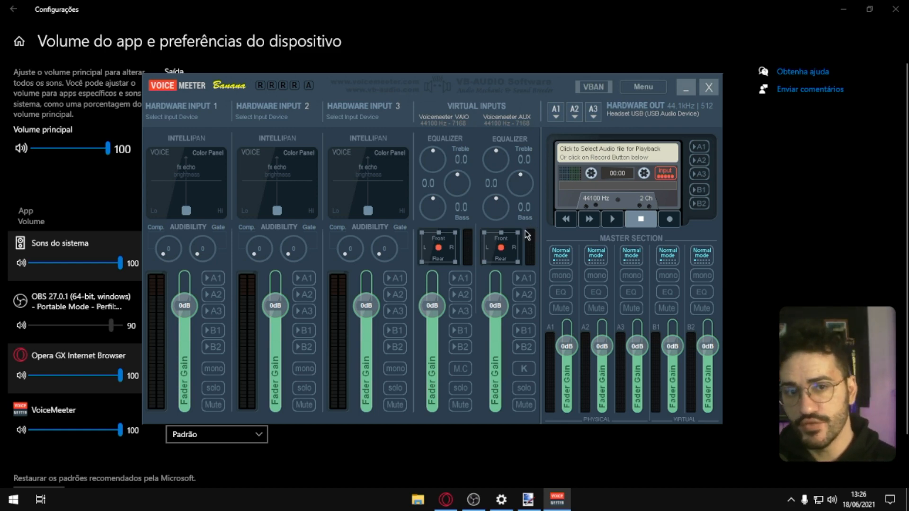
{"action": "left_click", "coordinate": [640, 88]}
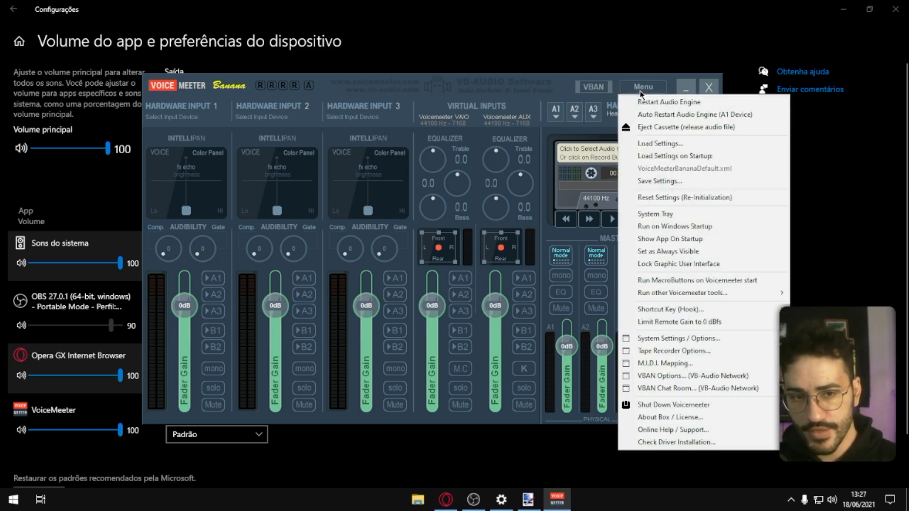
{"action": "left_click", "coordinate": [659, 338]}
{"action": "left_click_drag", "start_coordinate": [676, 98], "coordinate": [458, 41]}
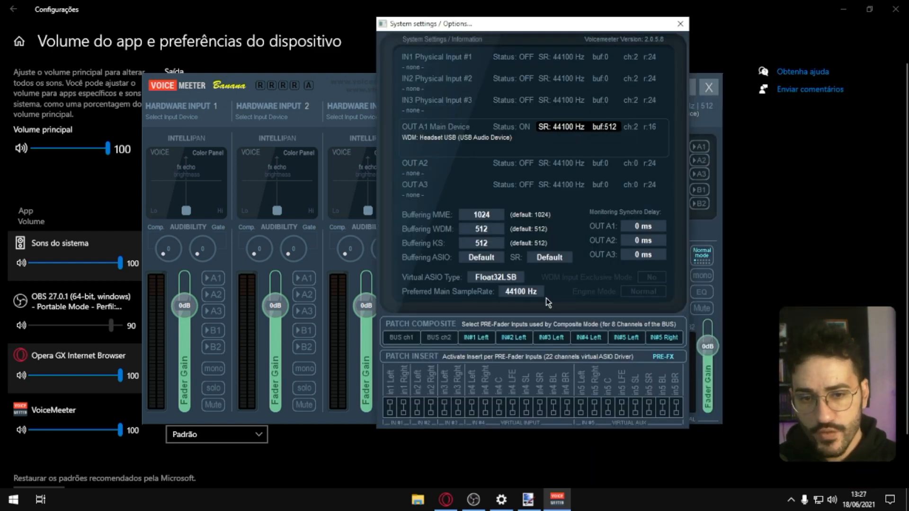
{"action": "left_click", "coordinate": [521, 292]}
{"action": "left_click", "coordinate": [518, 292]}
{"action": "left_click", "coordinate": [516, 292]}
{"action": "left_click", "coordinate": [513, 292]}
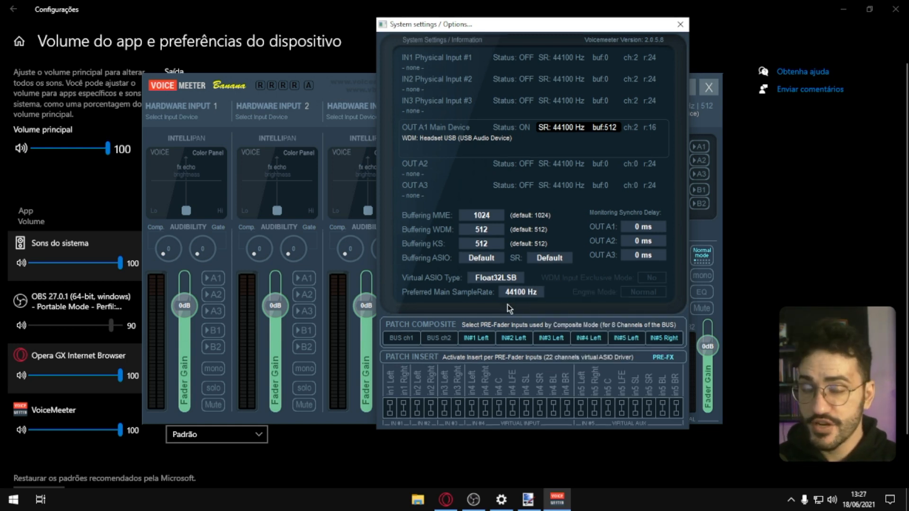
Keep the preferred main sample rate at 44100 Hz and close the System Settings / Options window
{"action": "left_click", "coordinate": [511, 295]}
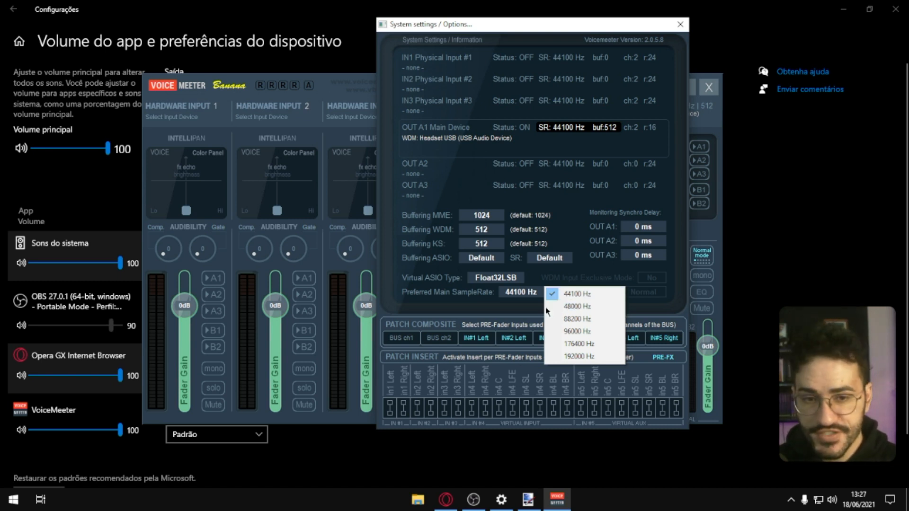
{"action": "left_click", "coordinate": [520, 307]}
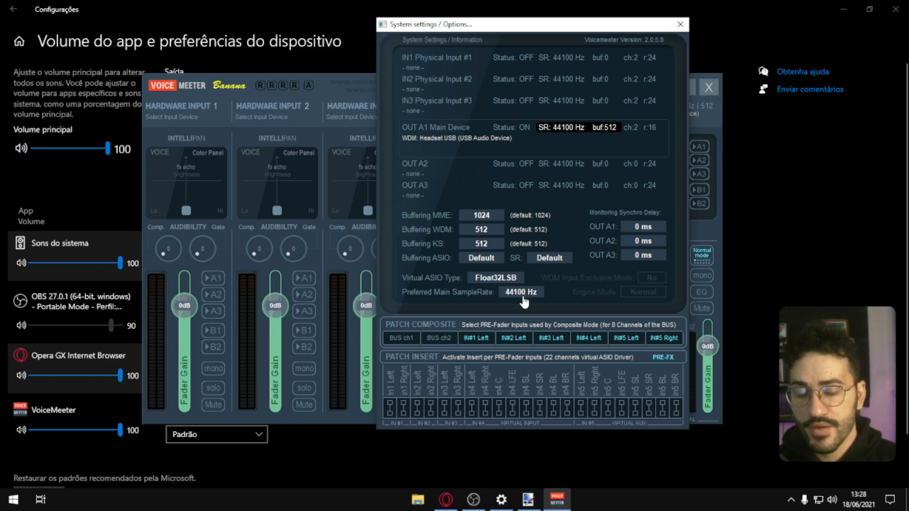
{"action": "left_click", "coordinate": [679, 24]}
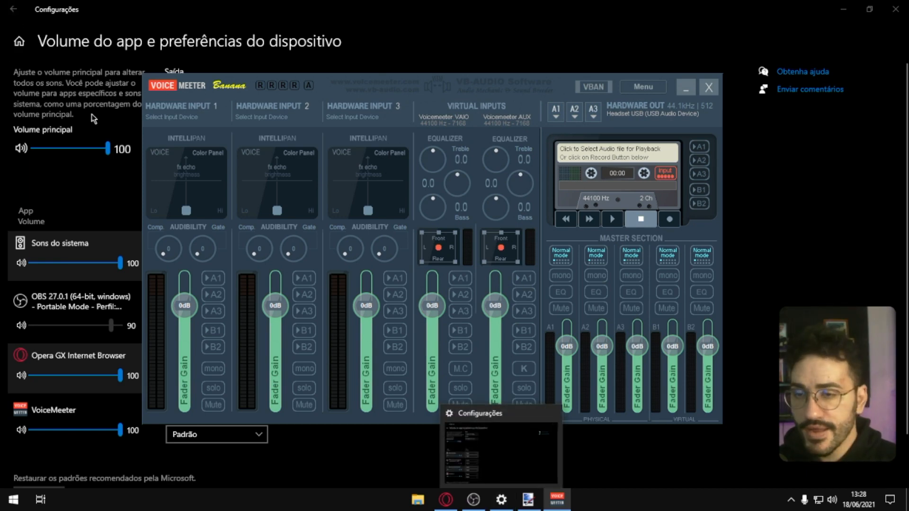
Return to the Windows sound settings, open the Sound control panel, and open the properties of the Headset USB playback device
{"action": "left_click", "coordinate": [14, 9]}
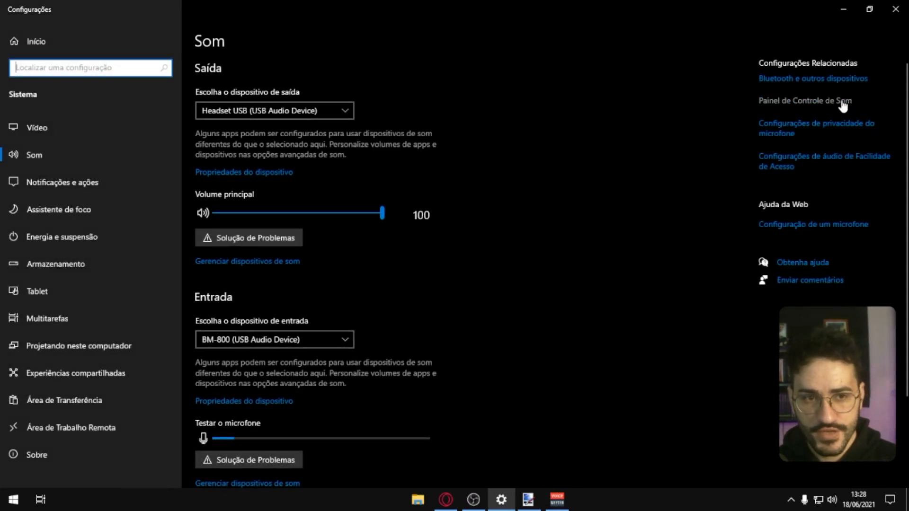
{"action": "left_click", "coordinate": [842, 106]}
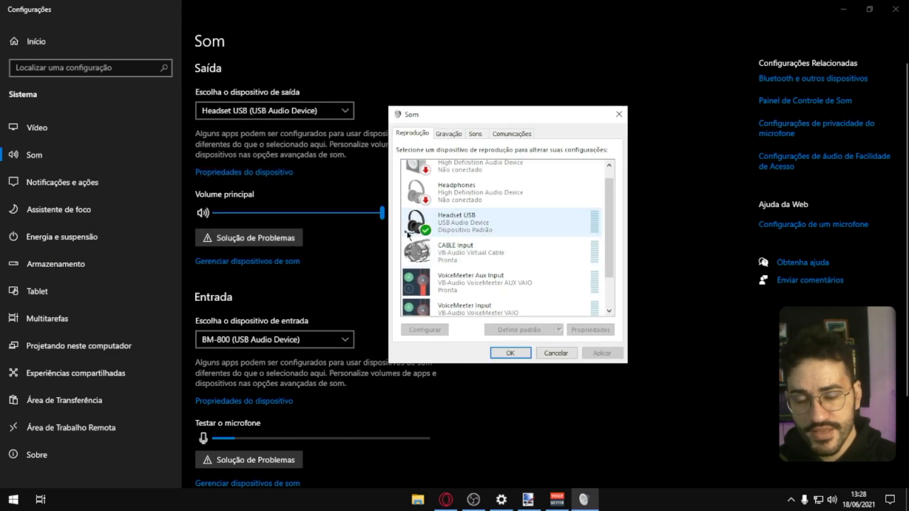
{"action": "left_click_drag", "start_coordinate": [607, 230], "coordinate": [601, 203]}
{"action": "left_click", "coordinate": [474, 230]}
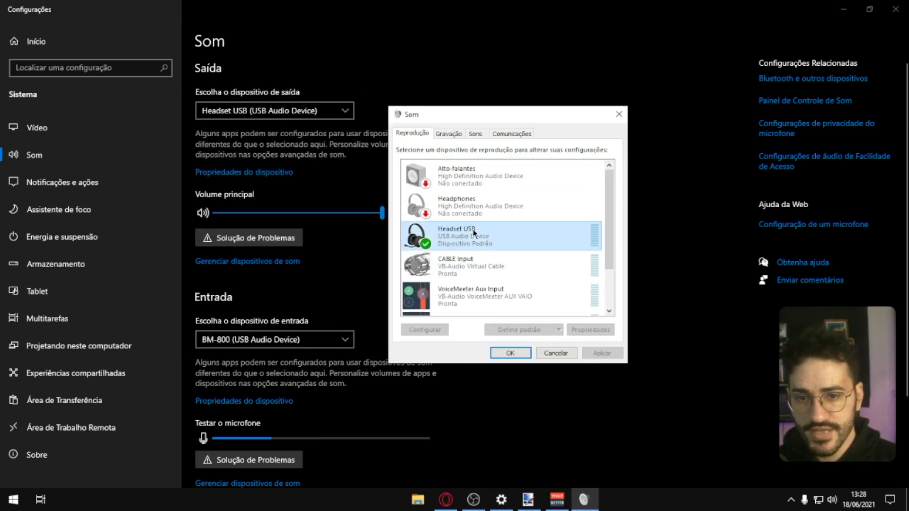
{"action": "double_click", "coordinate": [523, 245]}
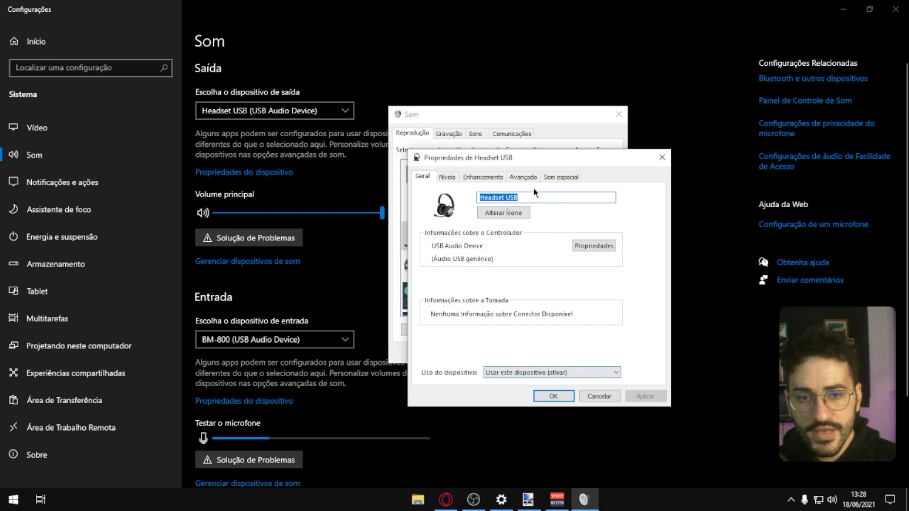
Set the Headset USB default format to 16 bits, 44100 Hz (CD quality) and apply it
{"action": "left_click_drag", "start_coordinate": [519, 161], "coordinate": [315, 127]}
{"action": "left_click", "coordinate": [314, 143]}
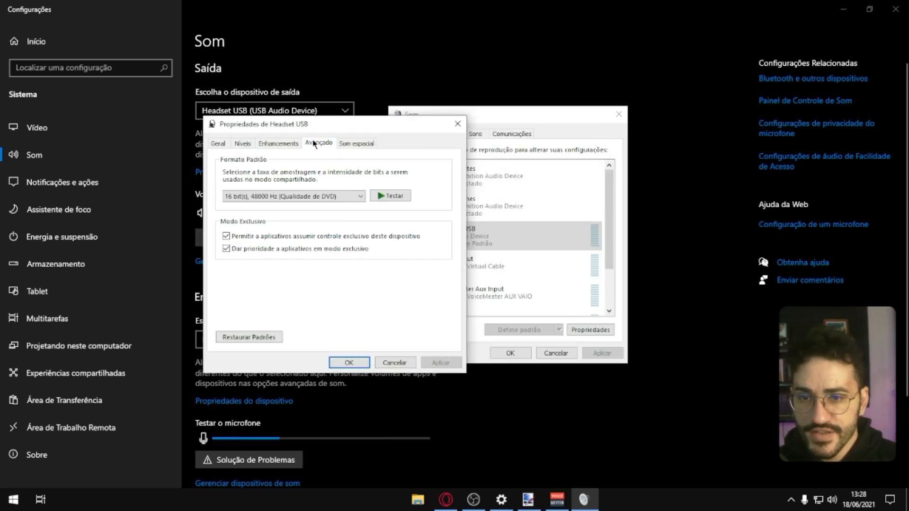
{"action": "left_click_drag", "start_coordinate": [266, 126], "coordinate": [432, 128]}
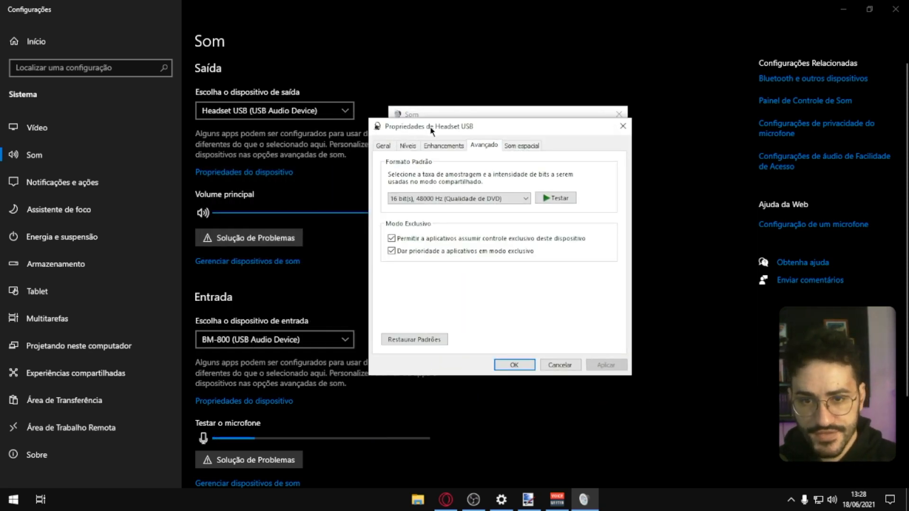
{"action": "left_click", "coordinate": [428, 200]}
{"action": "left_click", "coordinate": [433, 205]}
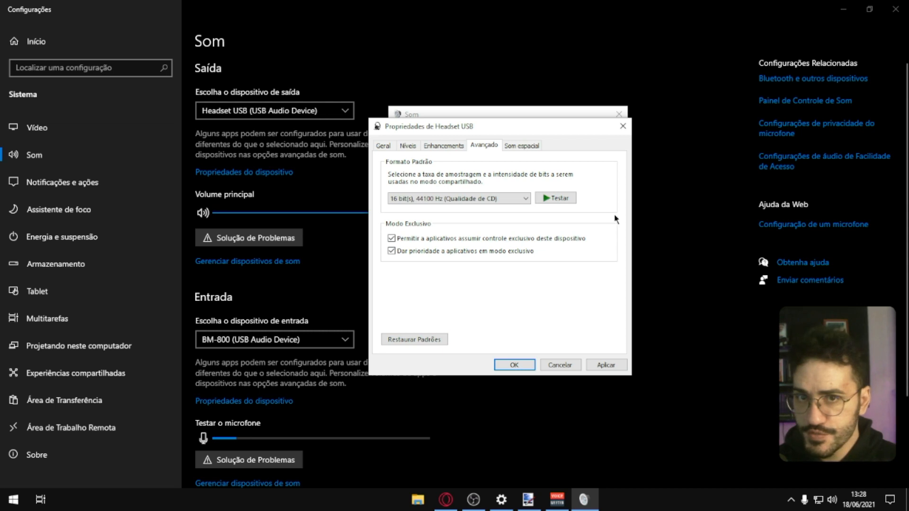
{"action": "left_click_drag", "start_coordinate": [447, 132], "coordinate": [464, 166]}
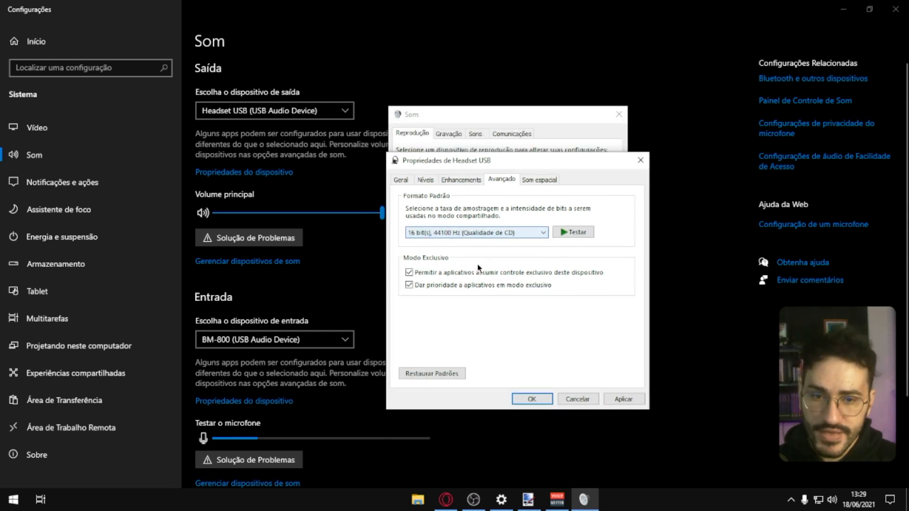
{"action": "left_click", "coordinate": [530, 400]}
{"action": "left_click", "coordinate": [491, 294]}
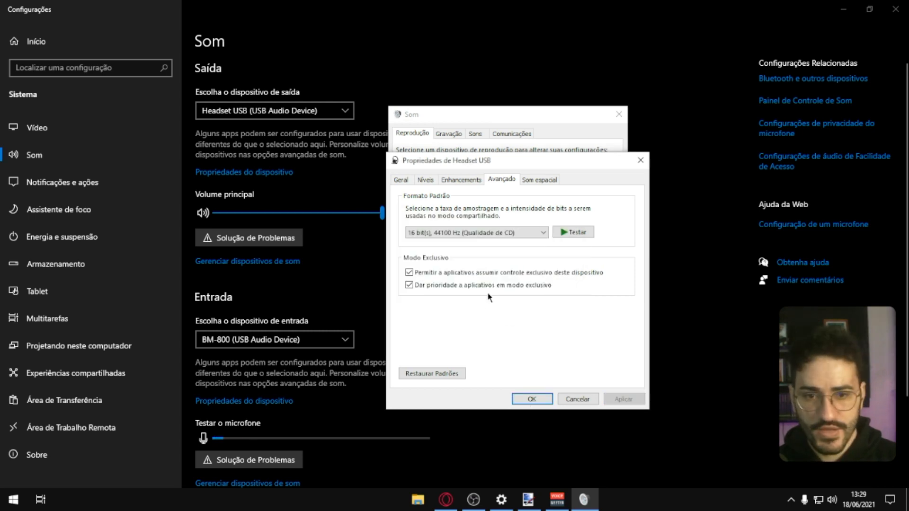
{"action": "left_click", "coordinate": [540, 399]}
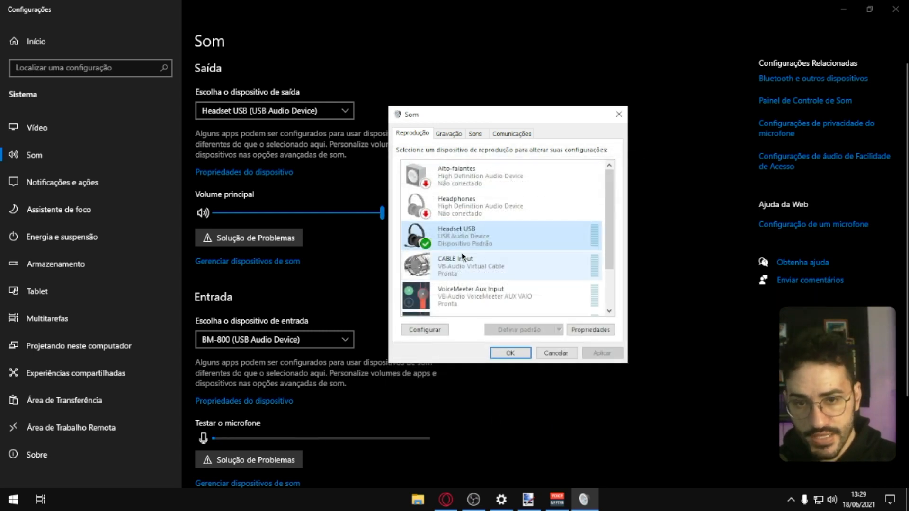
Set the default format of the CABLE Input playback device to 24 bits, 44100 Hz (studio quality)
{"action": "left_click", "coordinate": [462, 256]}
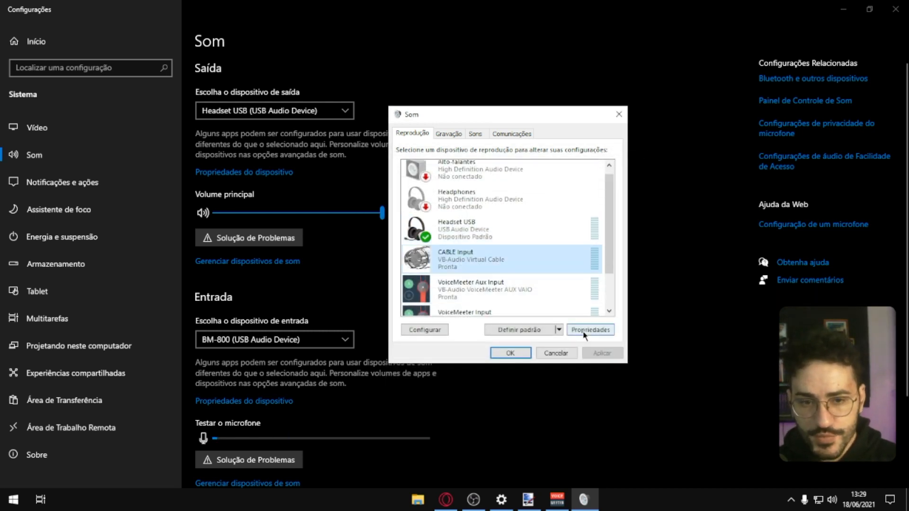
{"action": "left_click", "coordinate": [583, 329]}
{"action": "left_click", "coordinate": [490, 179]}
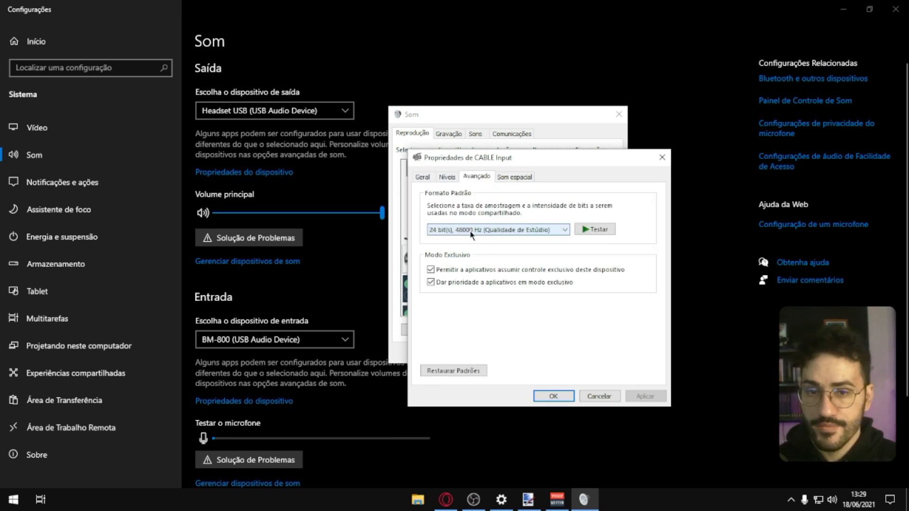
{"action": "left_click", "coordinate": [472, 231]}
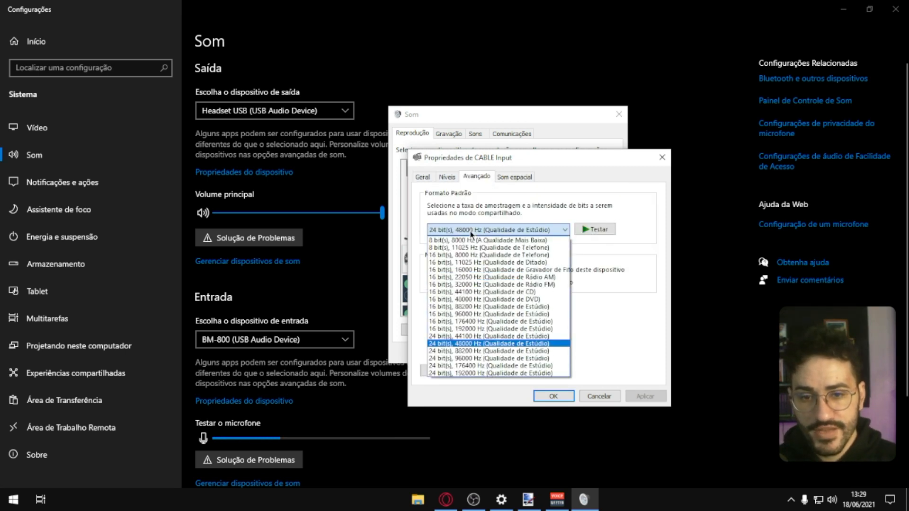
{"action": "left_click", "coordinate": [454, 337]}
{"action": "left_click", "coordinate": [634, 400]}
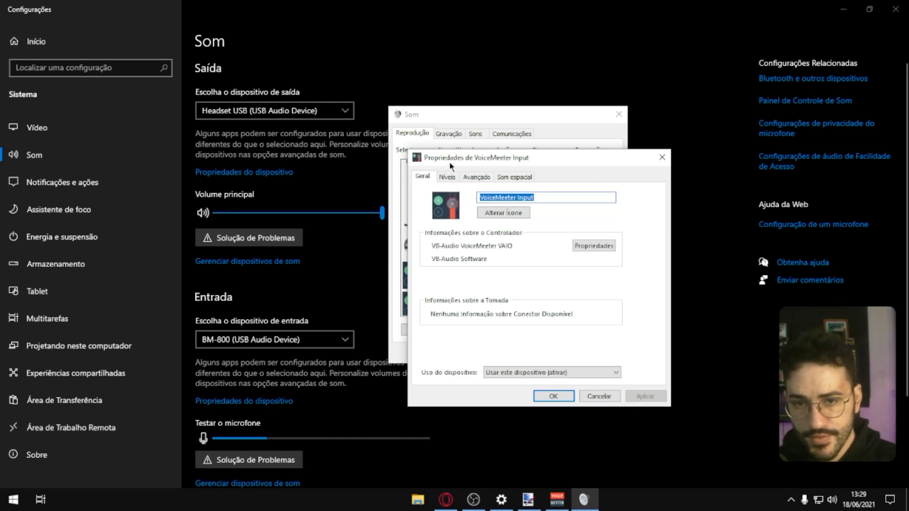
Set the VoiceMeeter Input playback device's default format to 16 bits, 44100 Hz (CD quality), apply it and close its properties
{"action": "left_click", "coordinate": [468, 178]}
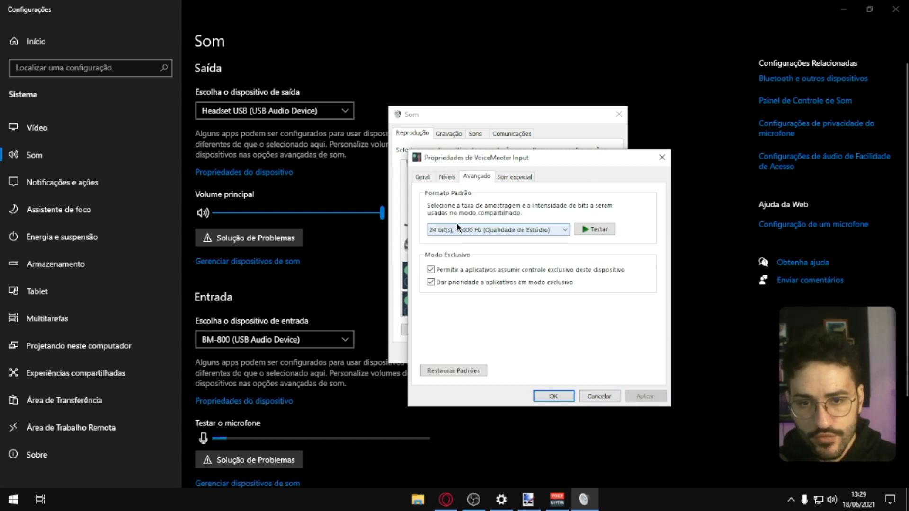
{"action": "left_click", "coordinate": [459, 232]}
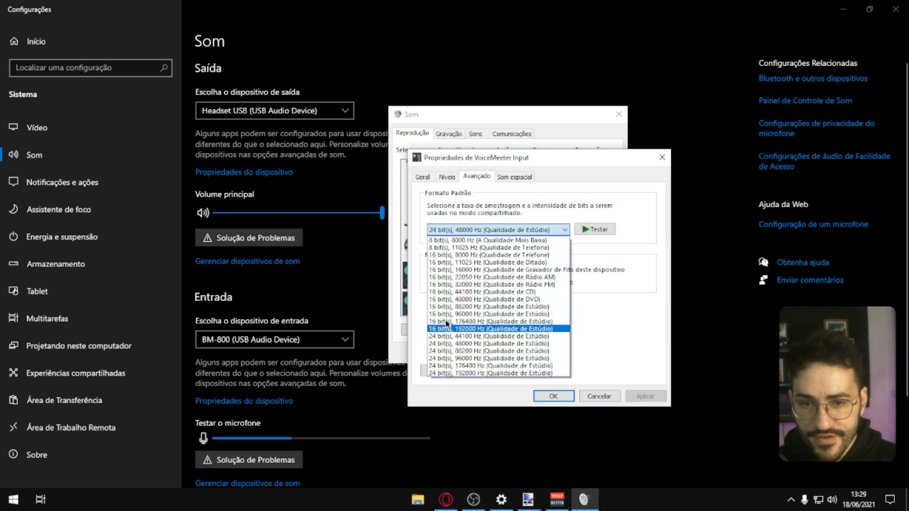
{"action": "left_click", "coordinate": [456, 292]}
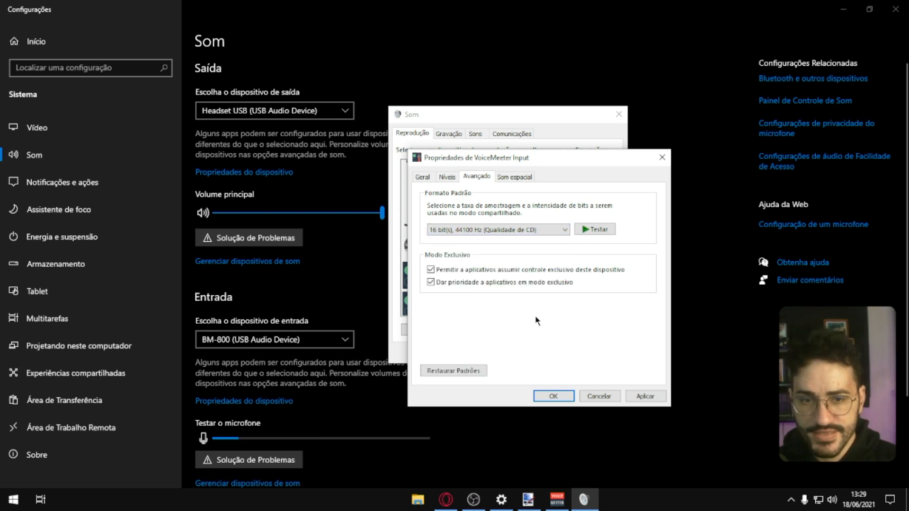
{"action": "left_click", "coordinate": [651, 401]}
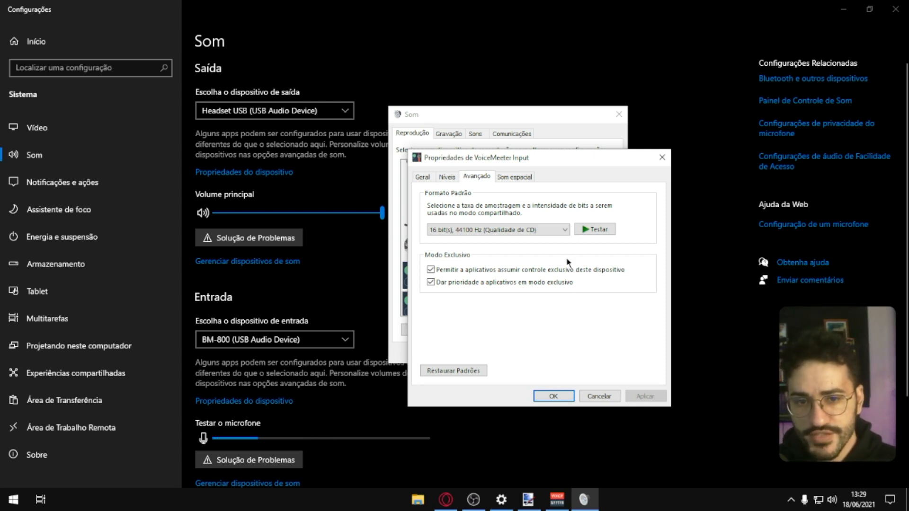
{"action": "left_click_drag", "start_coordinate": [529, 159], "coordinate": [486, 145]}
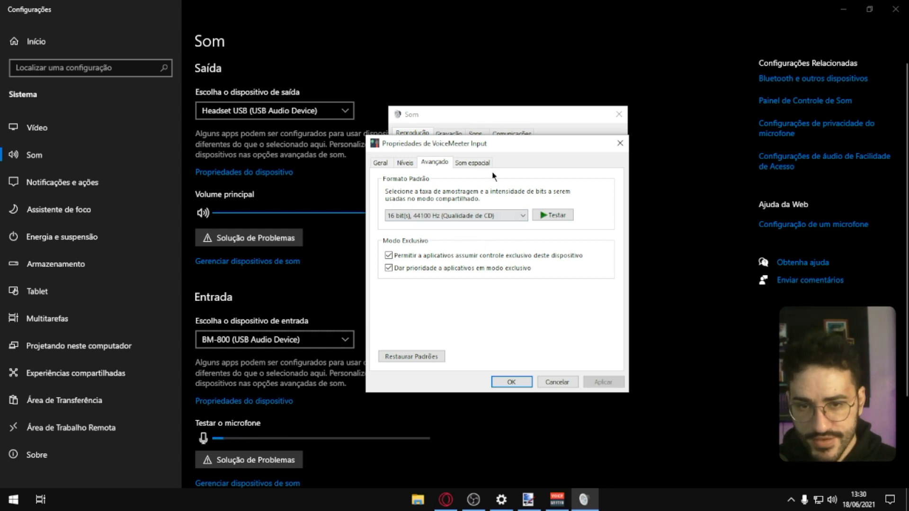
{"action": "left_click", "coordinate": [558, 382]}
{"action": "scroll", "coordinate": [490, 307], "scroll_direction": "down", "scroll_amount": 2}
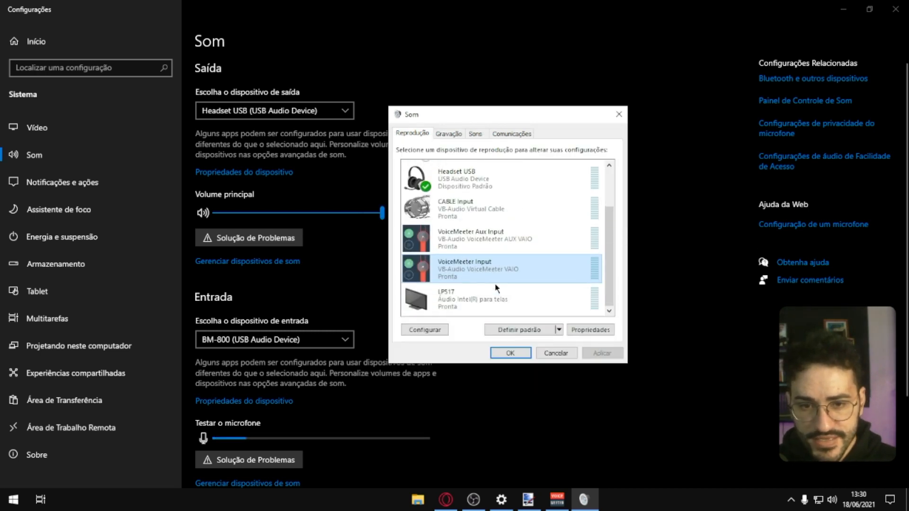
Check the default format choices in the advanced properties of the Ashu 1080 Mic recording device
{"action": "left_click", "coordinate": [446, 135]}
{"action": "double_click", "coordinate": [479, 203]}
{"action": "left_click", "coordinate": [448, 177]}
{"action": "left_click", "coordinate": [474, 177]}
{"action": "left_click", "coordinate": [503, 177]}
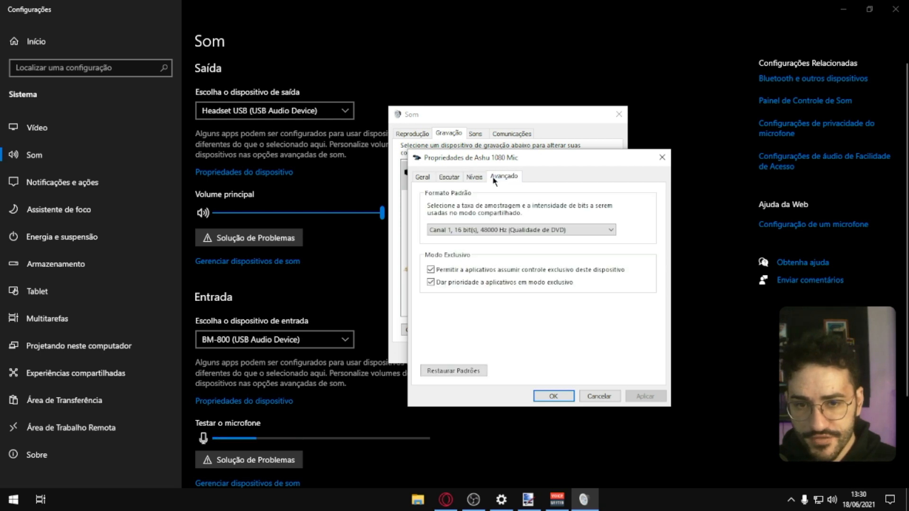
{"action": "left_click", "coordinate": [468, 230]}
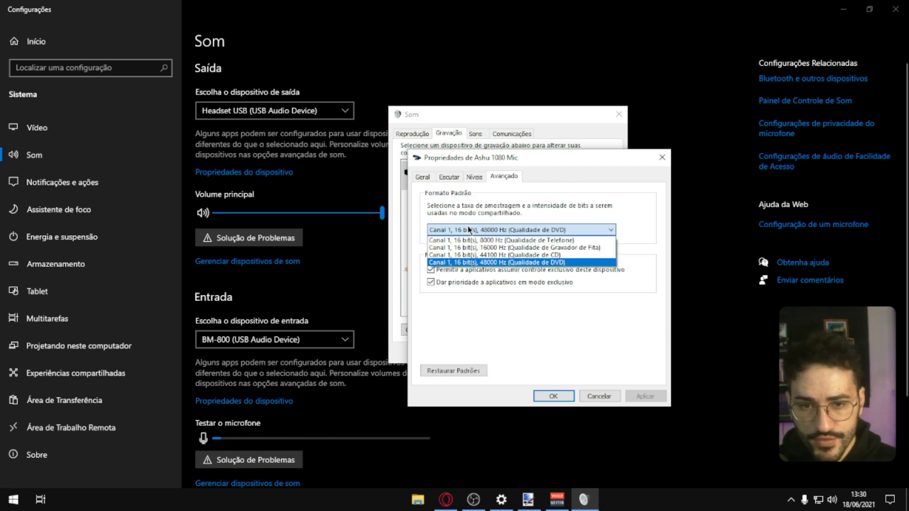
{"action": "left_click", "coordinate": [553, 396]}
Switch to Voicemeeter Banana and enable its Run on Windows Startup and System Tray options
{"action": "left_click", "coordinate": [556, 501]}
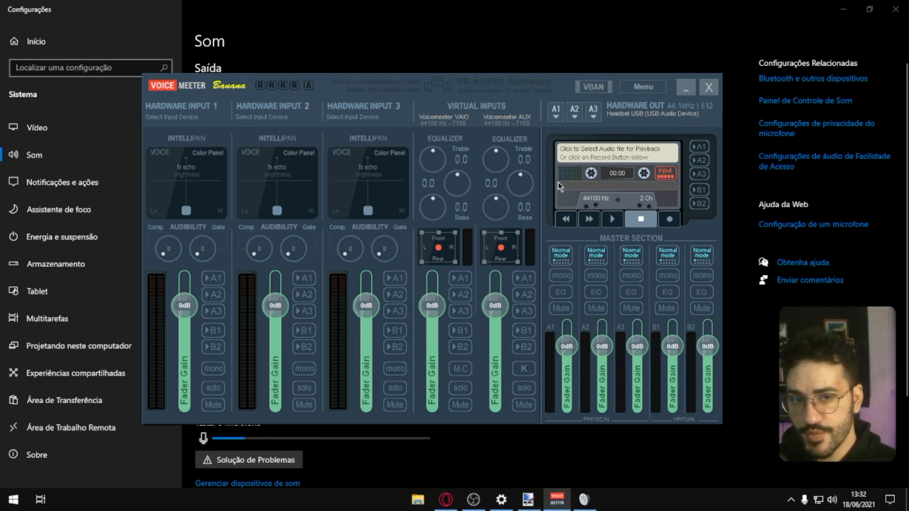
{"action": "left_click", "coordinate": [641, 89]}
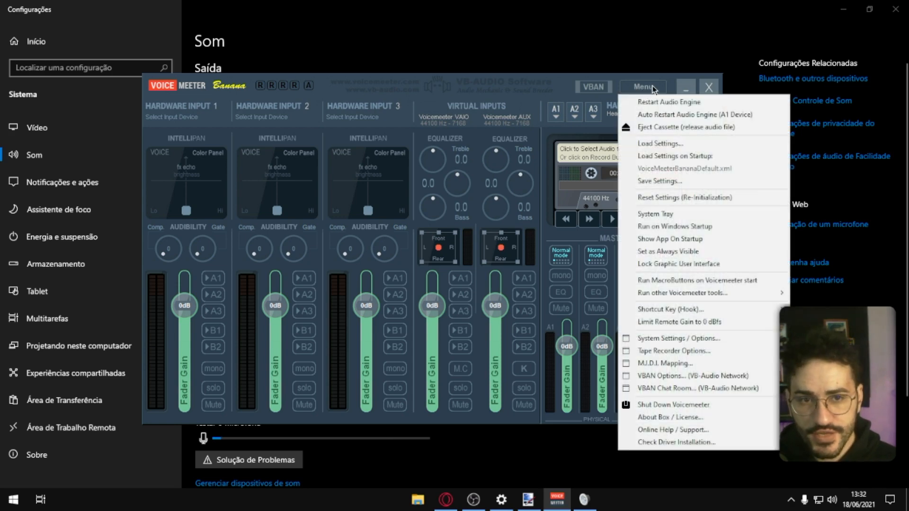
{"action": "left_click", "coordinate": [662, 227]}
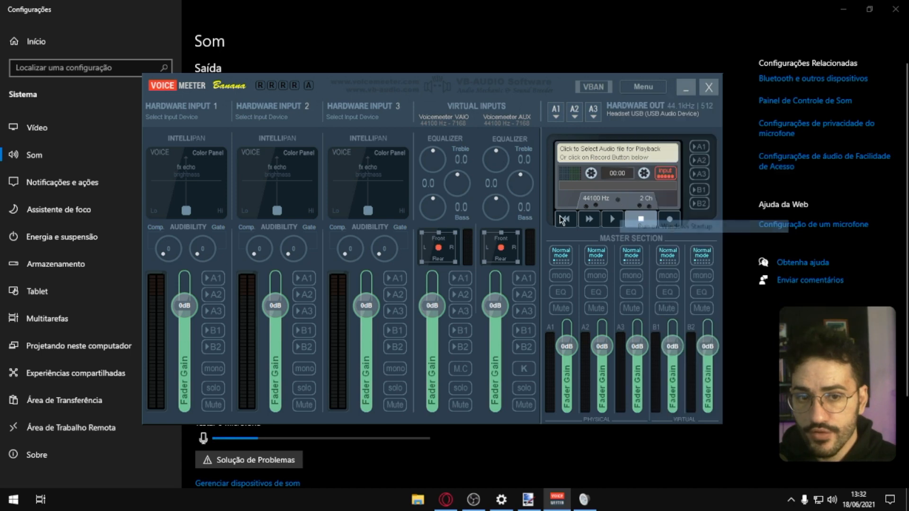
{"action": "left_click", "coordinate": [632, 89]}
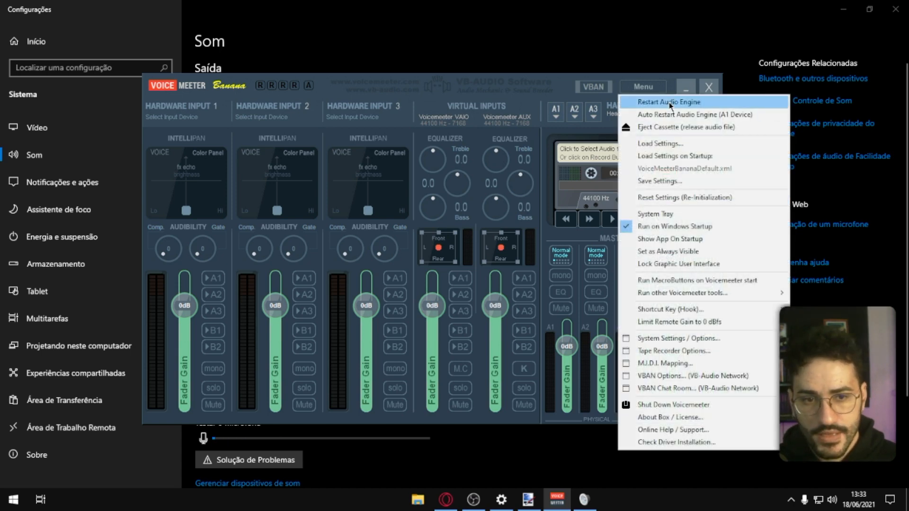
{"action": "left_click", "coordinate": [661, 214]}
{"action": "left_click", "coordinate": [649, 89]}
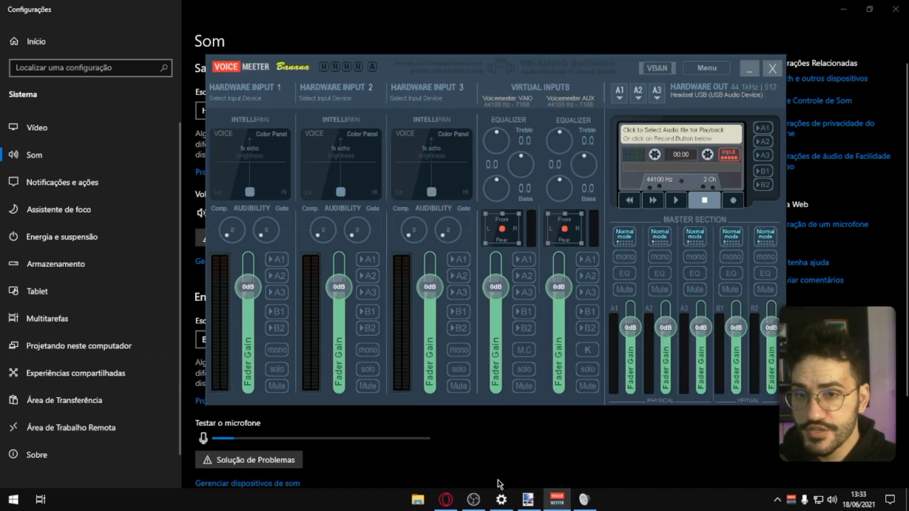
Reposition the Voicemeeter window, close it to the system tray, and reopen it from its tray icon
{"action": "left_click_drag", "start_coordinate": [545, 70], "coordinate": [504, 72]}
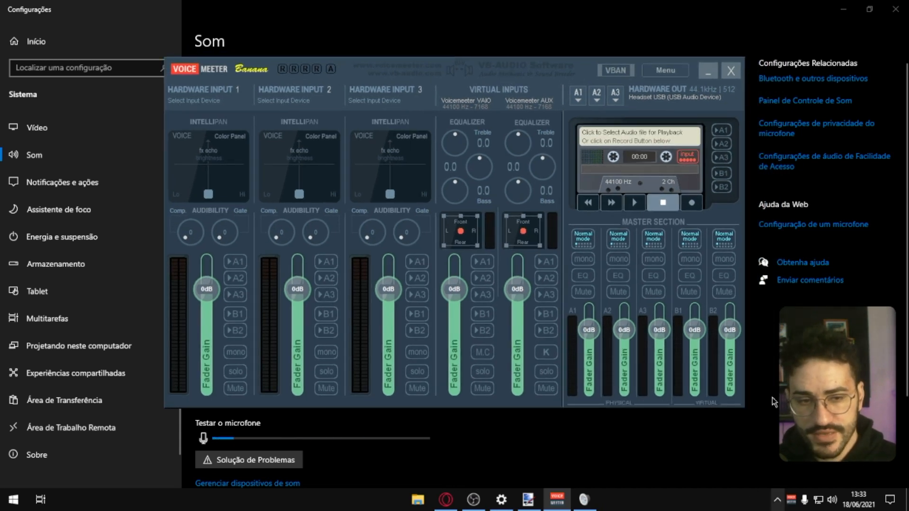
{"action": "left_click", "coordinate": [730, 70]}
{"action": "left_click", "coordinate": [790, 500]}
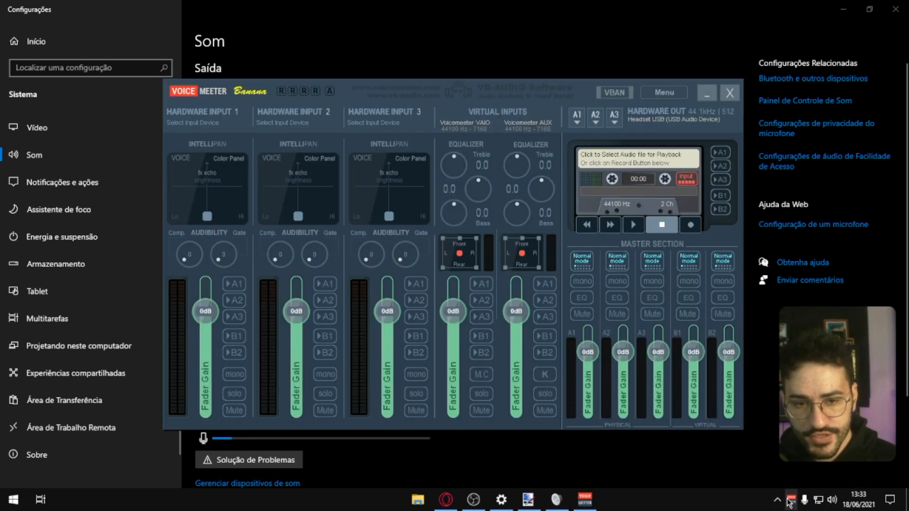
{"action": "mouse_move", "coordinate": [790, 501]}
{"action": "left_mouse_down"}
{"action": "mouse_move", "coordinate": [788, 481]}
{"action": "mouse_move", "coordinate": [796, 500]}
{"action": "left_mouse_up"}
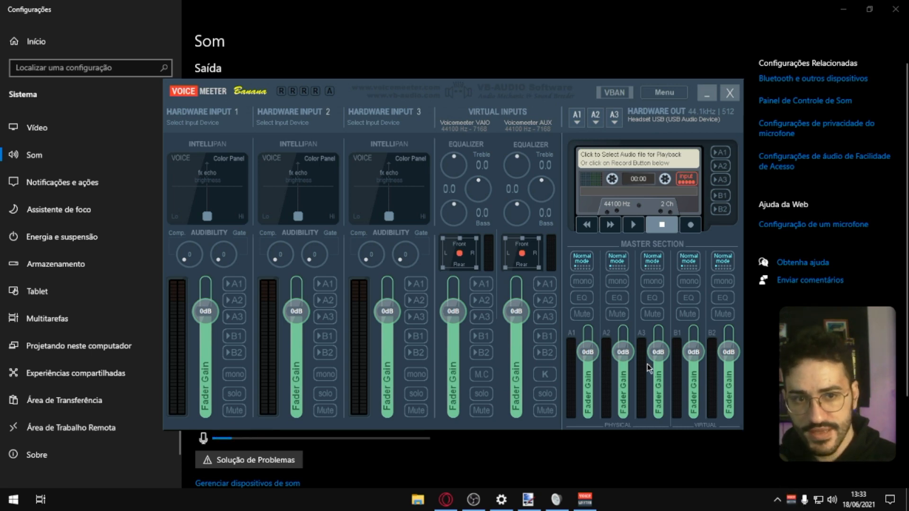
{"action": "left_click", "coordinate": [664, 92]}
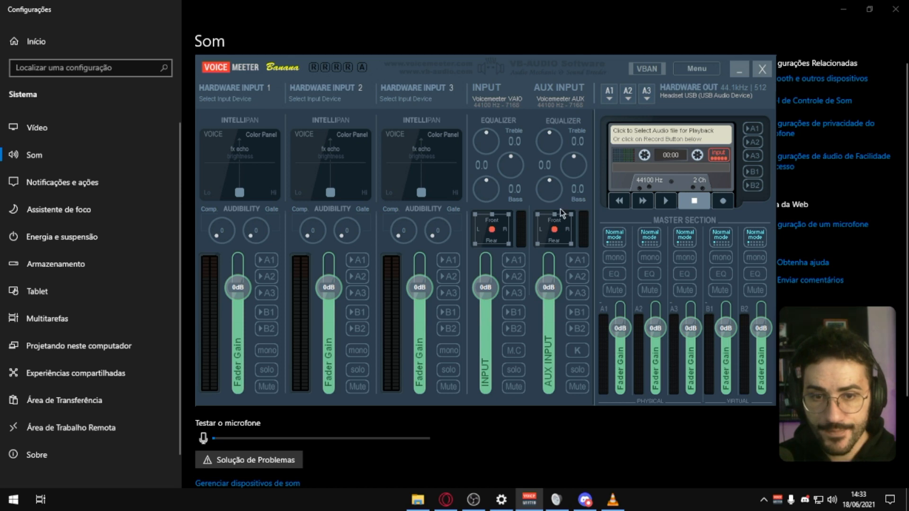
Check the device choices for hardware output A1 and route the Voicemeeter VAIO input strip to A1
{"action": "left_click", "coordinate": [609, 93]}
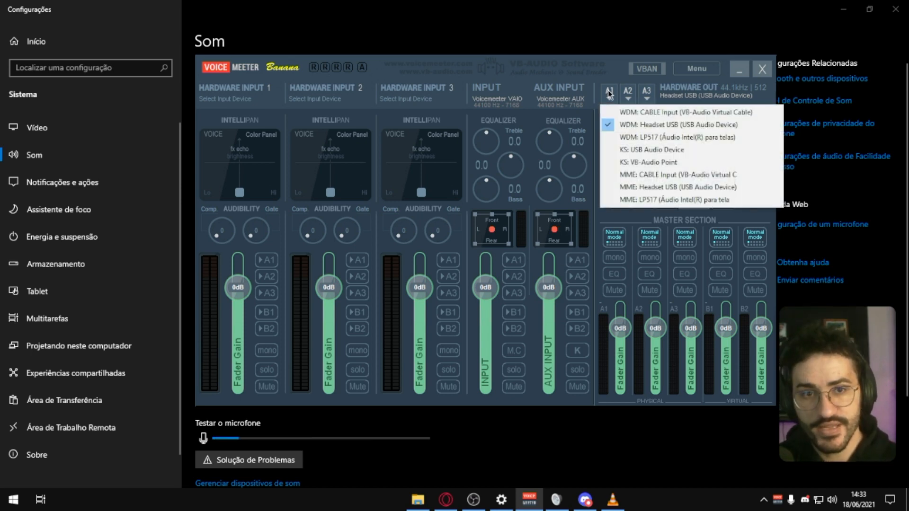
{"action": "left_click", "coordinate": [586, 114]}
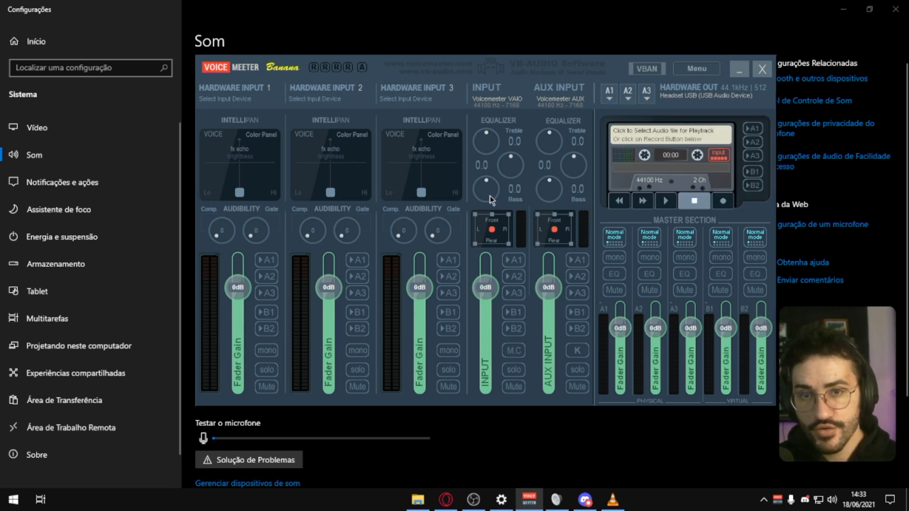
{"action": "left_click", "coordinate": [508, 263]}
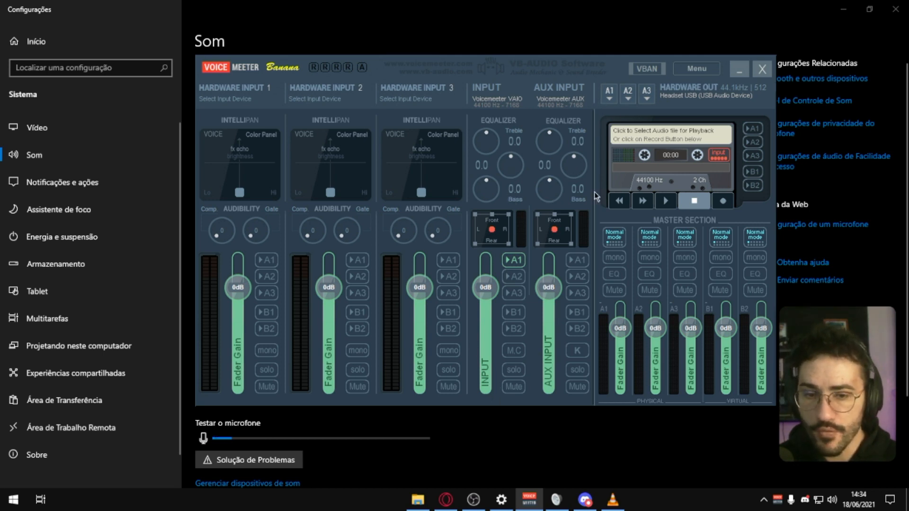
Arrange the Voicemeeter and Windows Sound windows side by side and make VoiceMeeter Input the default playback device
{"action": "left_click_drag", "start_coordinate": [595, 193], "coordinate": [525, 190]}
{"action": "left_click", "coordinate": [555, 502]}
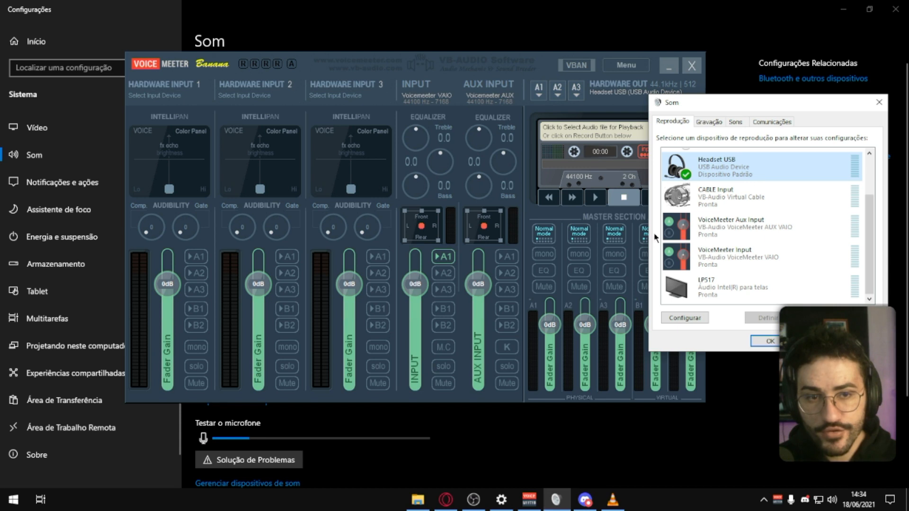
{"action": "left_click_drag", "start_coordinate": [750, 104], "coordinate": [748, 156]}
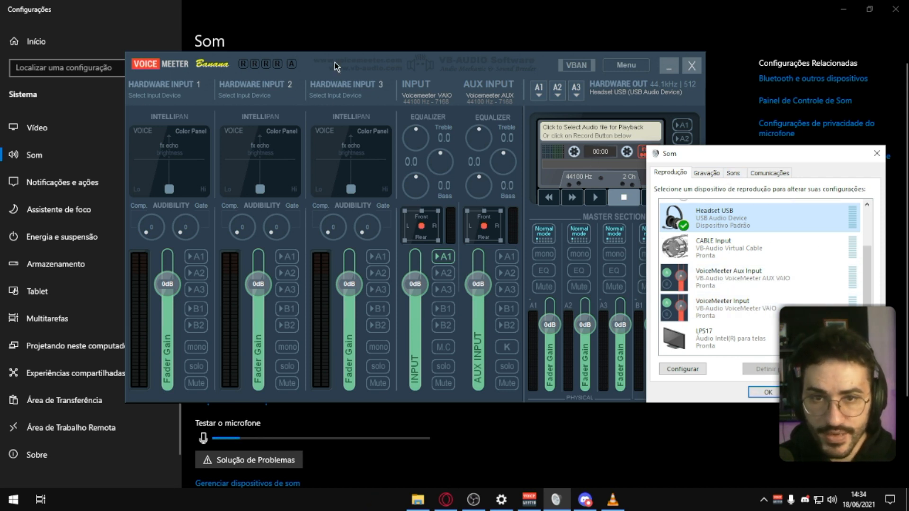
{"action": "left_click", "coordinate": [725, 303]}
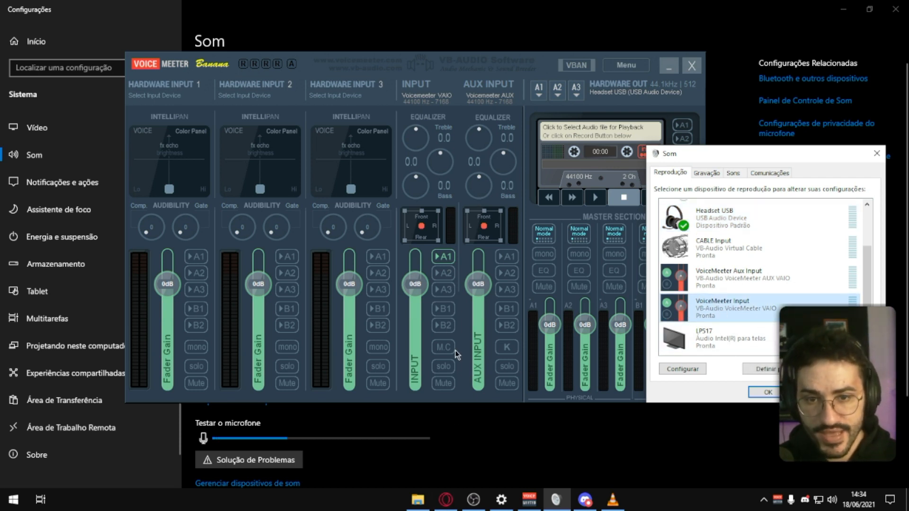
{"action": "left_click", "coordinate": [762, 369]}
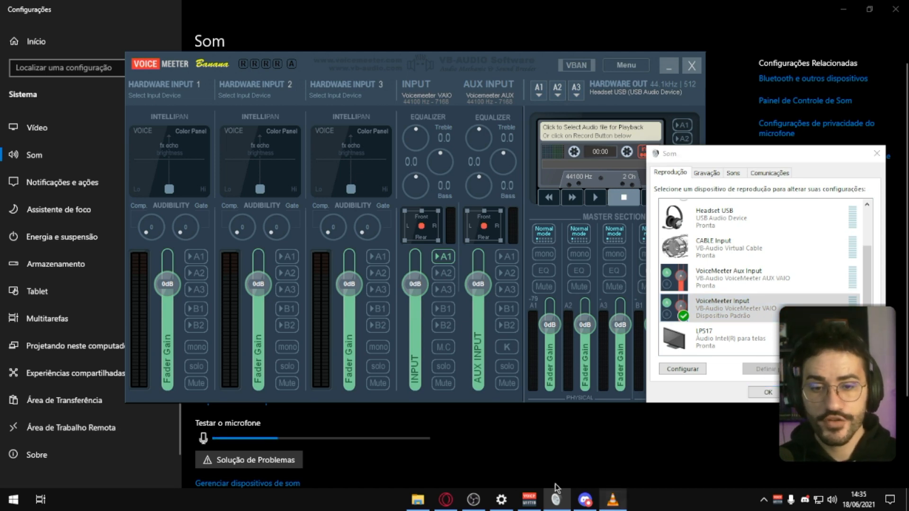
Switch to VLC to play the Deeper into the Woods track and watch the VAIO input and A1 levels in Voicemeeter
{"action": "left_click", "coordinate": [613, 500]}
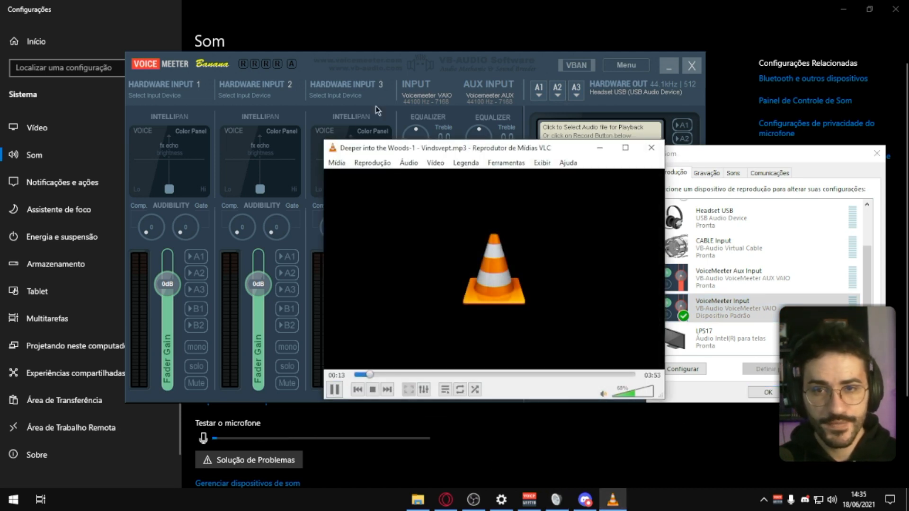
{"action": "left_click", "coordinate": [400, 72]}
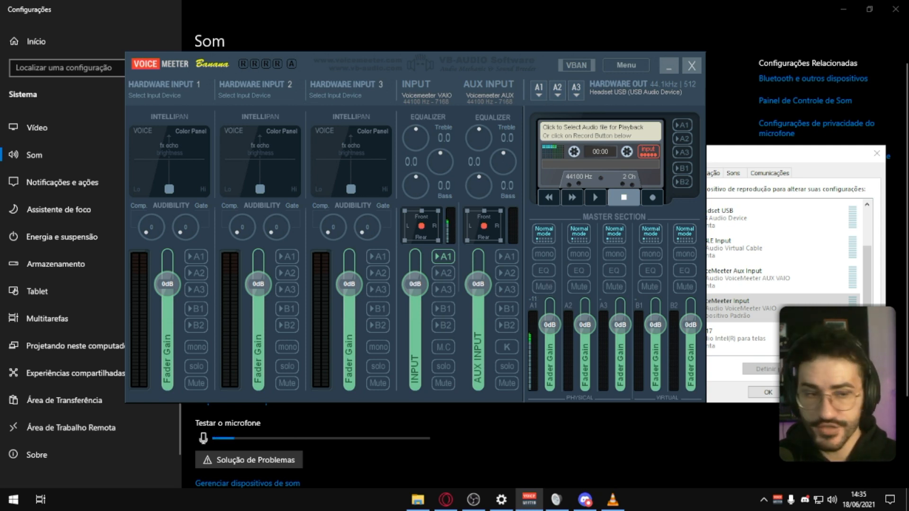
{"action": "left_click", "coordinate": [613, 500]}
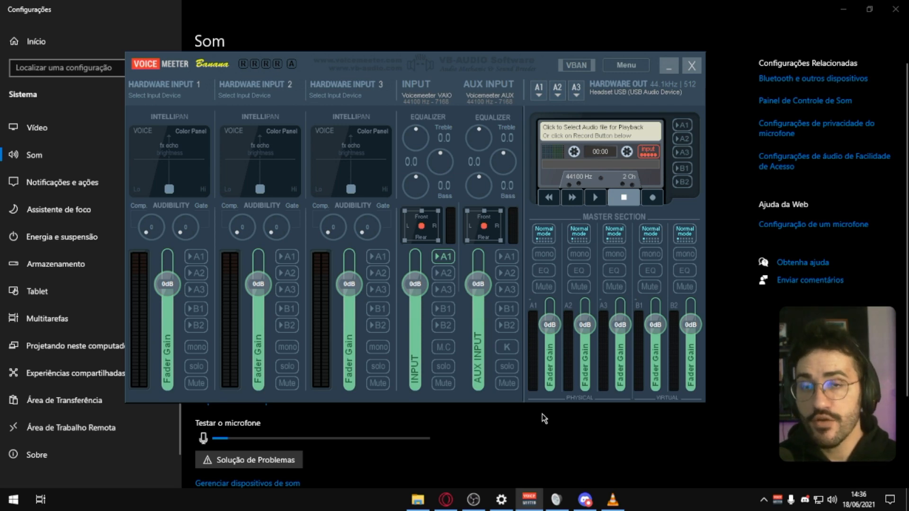
Switch to Discord's voice settings and set the output device to VoiceMeeter Aux Input
{"action": "left_click", "coordinate": [530, 464]}
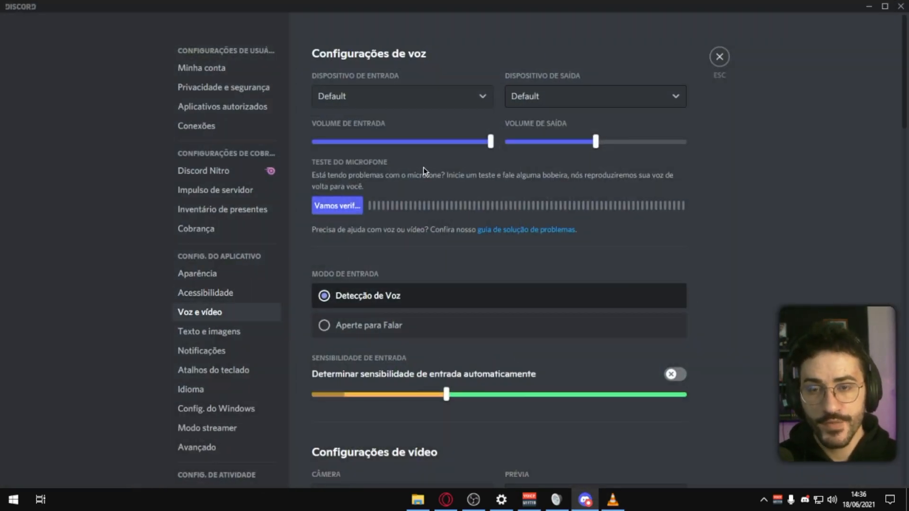
{"action": "left_click", "coordinate": [598, 95]}
{"action": "scroll", "coordinate": [599, 119], "scroll_direction": "down", "scroll_amount": 3}
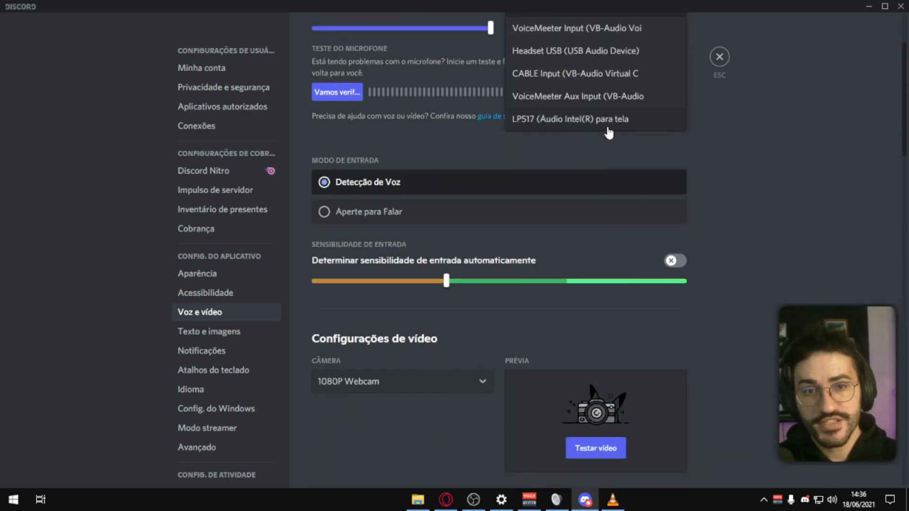
{"action": "scroll", "coordinate": [600, 140], "scroll_direction": "up", "scroll_amount": 3}
{"action": "left_click", "coordinate": [531, 211]}
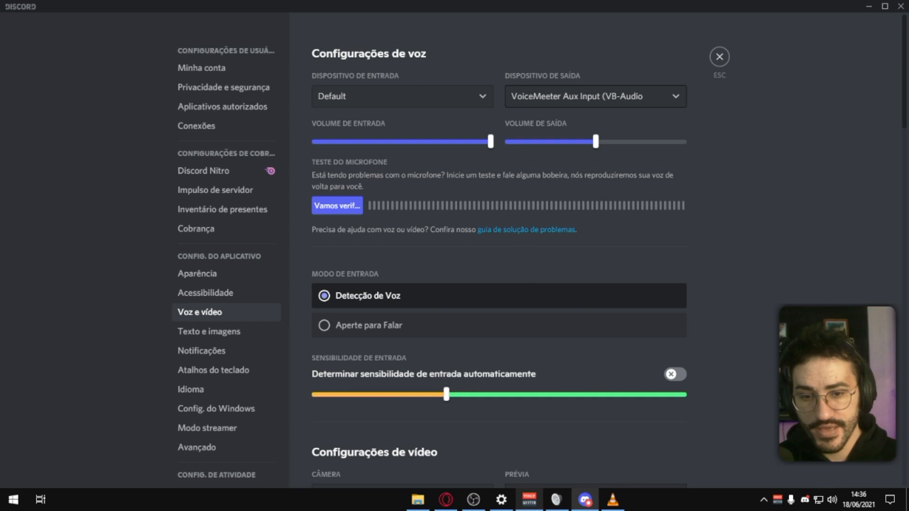
Switch to Voicemeeter Banana, route the AUX input strip to A1, and move its window aside to uncover Discord
{"action": "left_click", "coordinate": [528, 498]}
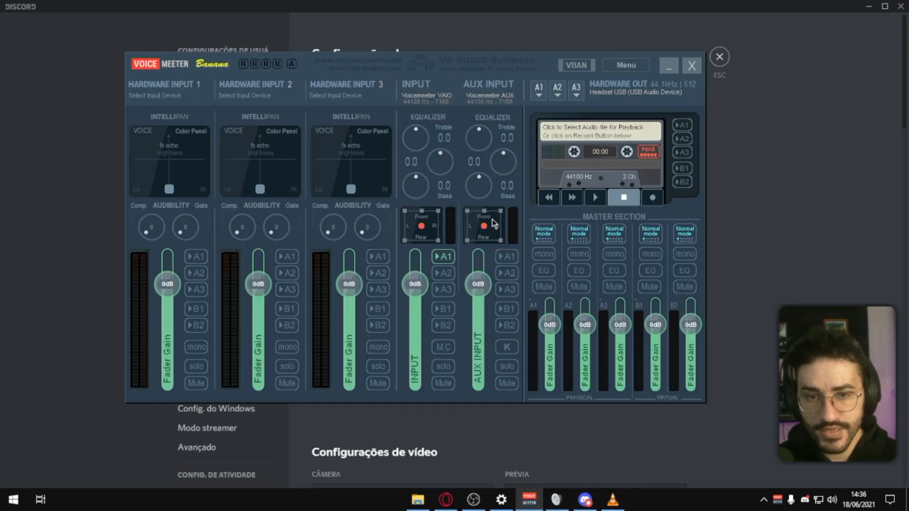
{"action": "left_click", "coordinate": [511, 260]}
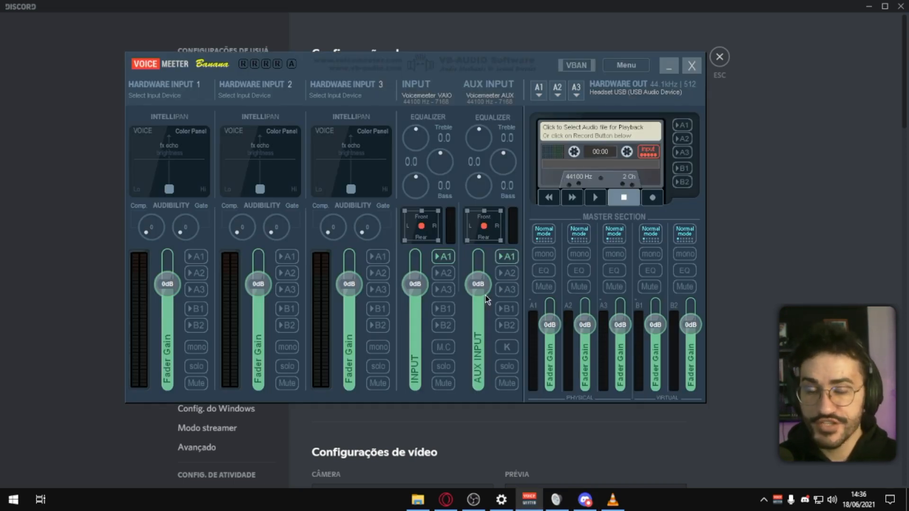
{"action": "left_click_drag", "start_coordinate": [489, 70], "coordinate": [250, 24]}
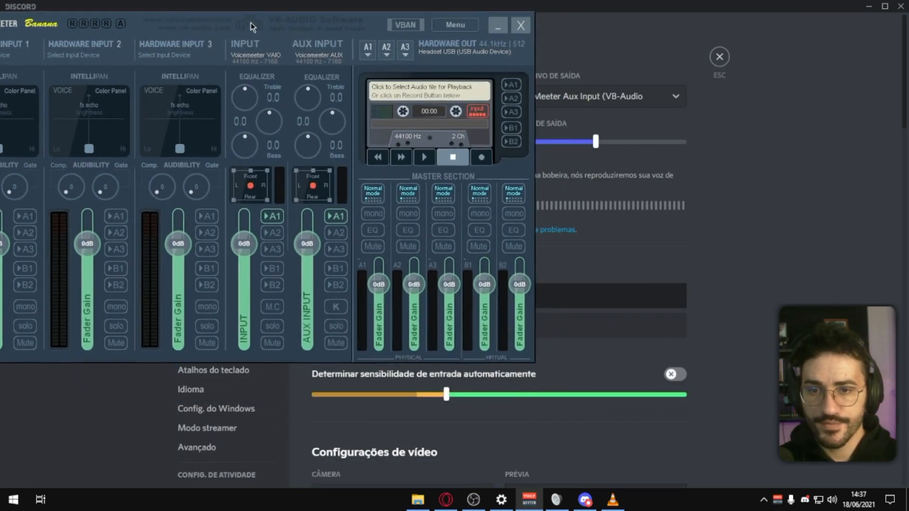
Run Discord's microphone test, watch the AUX input and A1 levels in Voicemeeter, and stop the test
{"action": "left_click", "coordinate": [628, 258]}
{"action": "left_click", "coordinate": [349, 208]}
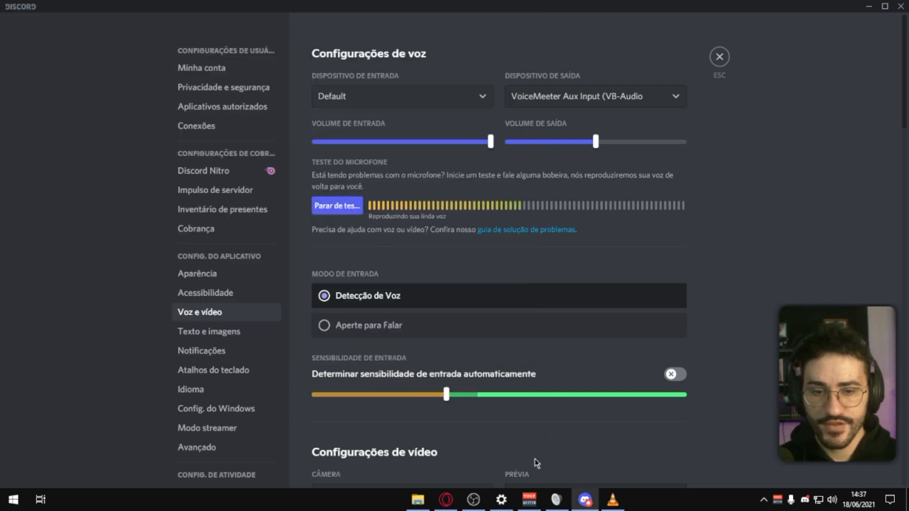
{"action": "left_click", "coordinate": [529, 499]}
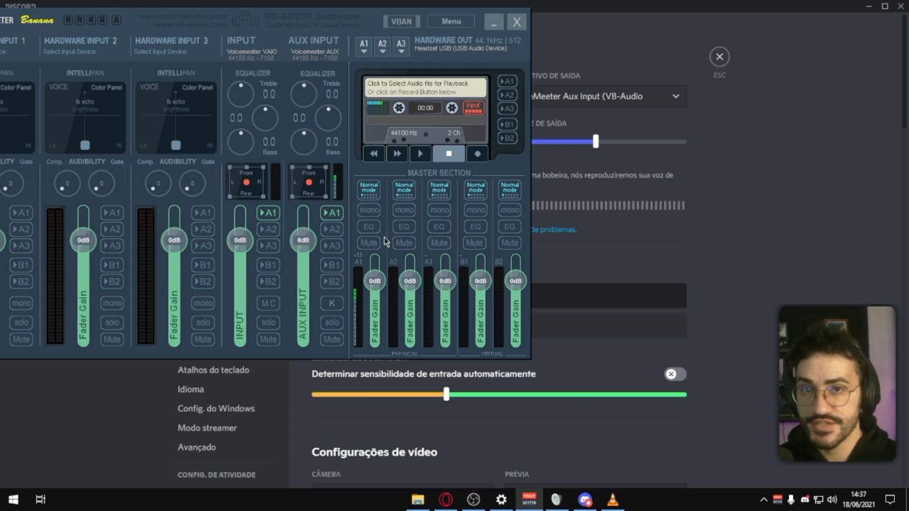
{"action": "left_click", "coordinate": [554, 251]}
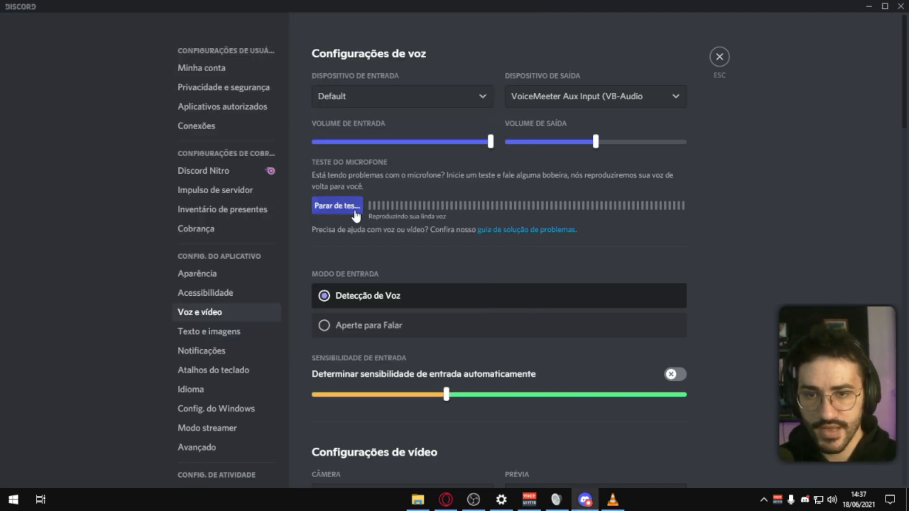
{"action": "left_click", "coordinate": [354, 212]}
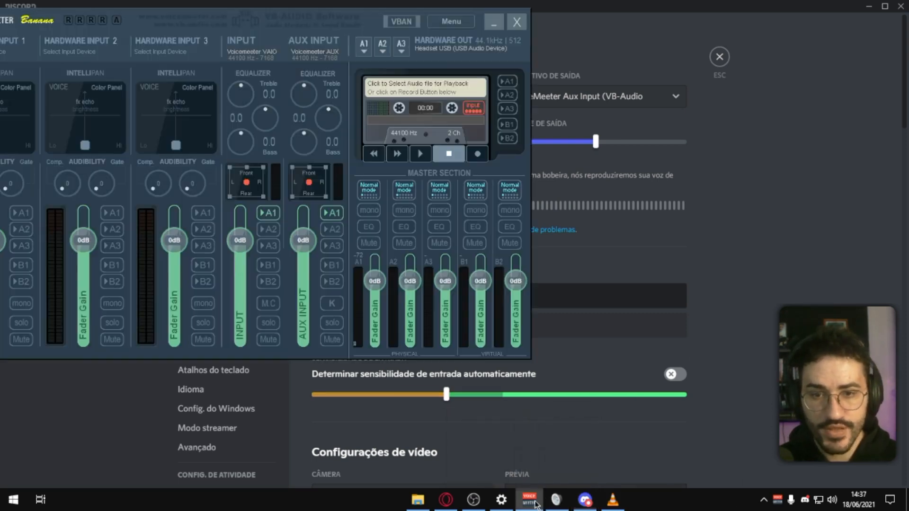
{"action": "left_click", "coordinate": [529, 500]}
{"action": "left_click_drag", "start_coordinate": [350, 18], "coordinate": [444, 51]}
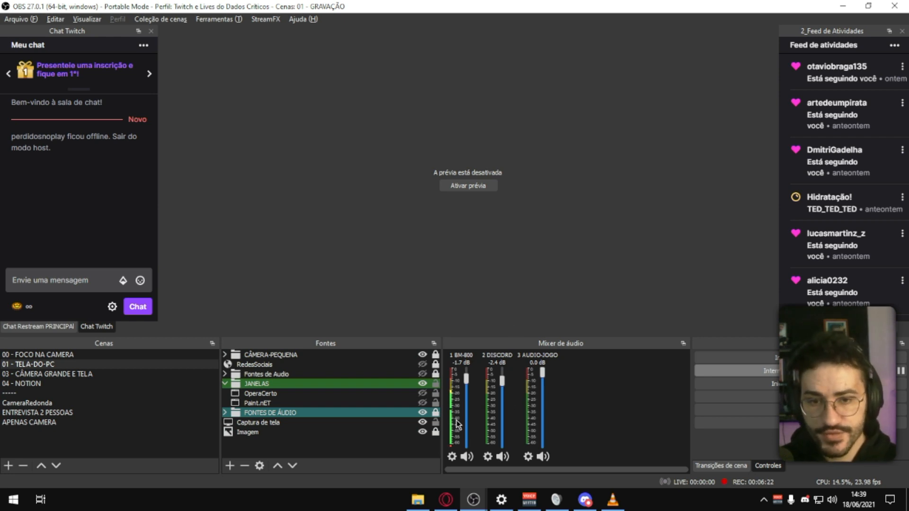
Add an OBS audio output capture source named DISCORD TESTE using the VoiceMeeter Aux Input (VB-Audio VoiceMeeter AUX VAIO) device
{"action": "left_click", "coordinate": [230, 456]}
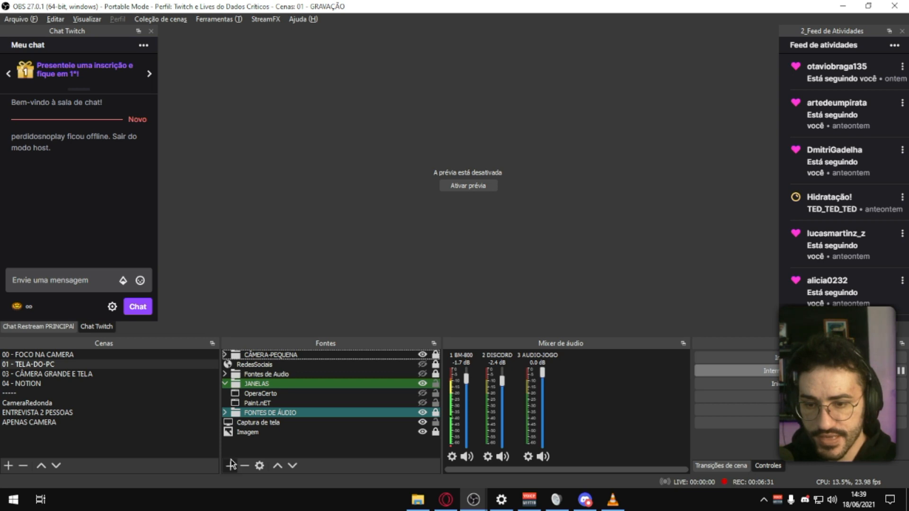
{"action": "left_click", "coordinate": [231, 465]}
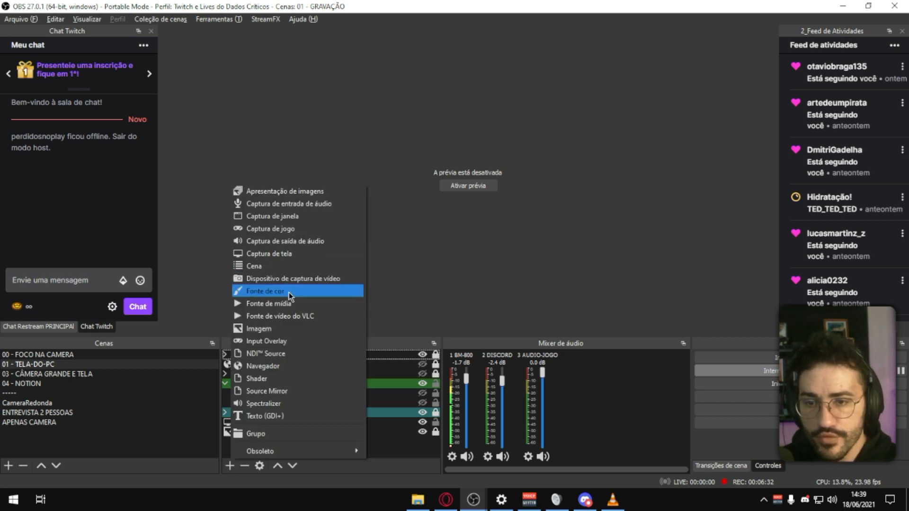
{"action": "left_click", "coordinate": [280, 240]}
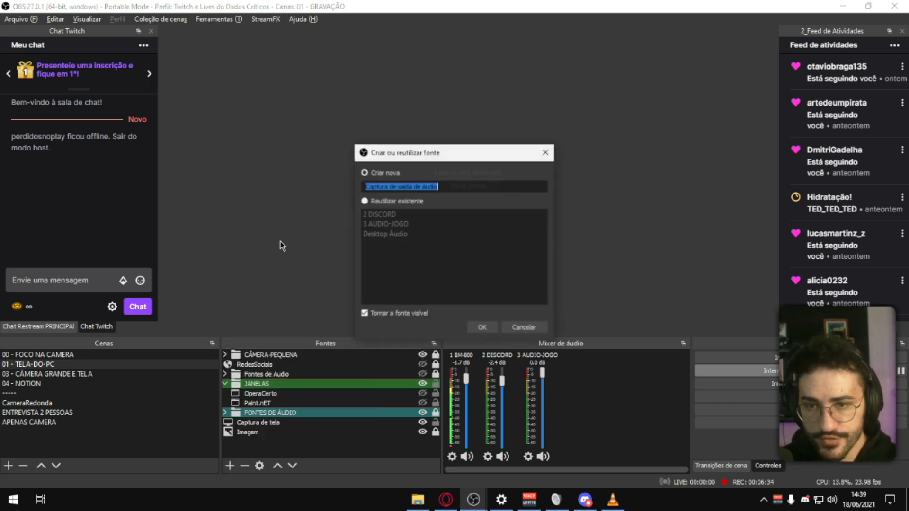
{"action": "type", "text": "DISCORD TESTE"}
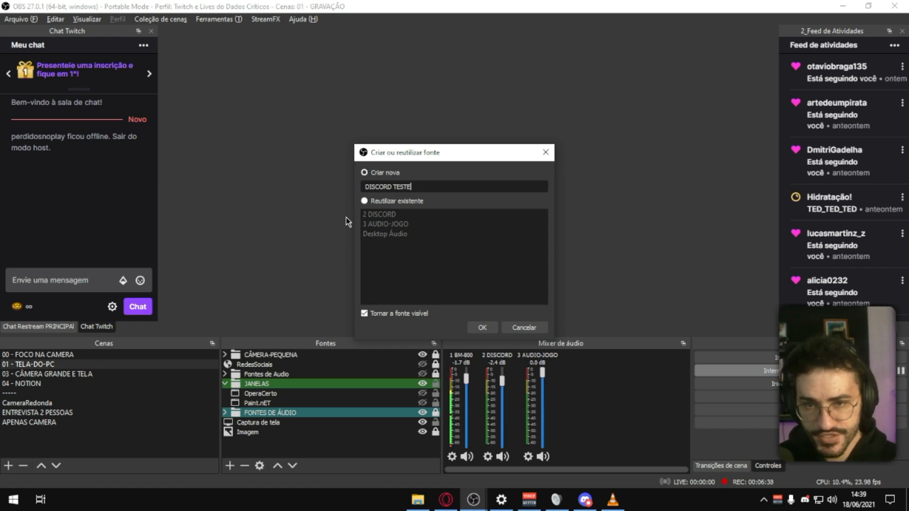
{"action": "key", "text": "Return"}
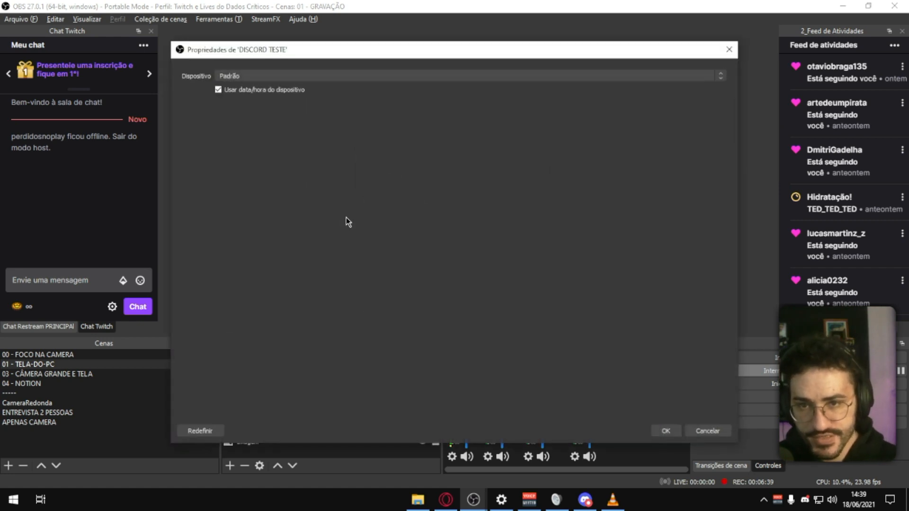
{"action": "left_click", "coordinate": [230, 75]}
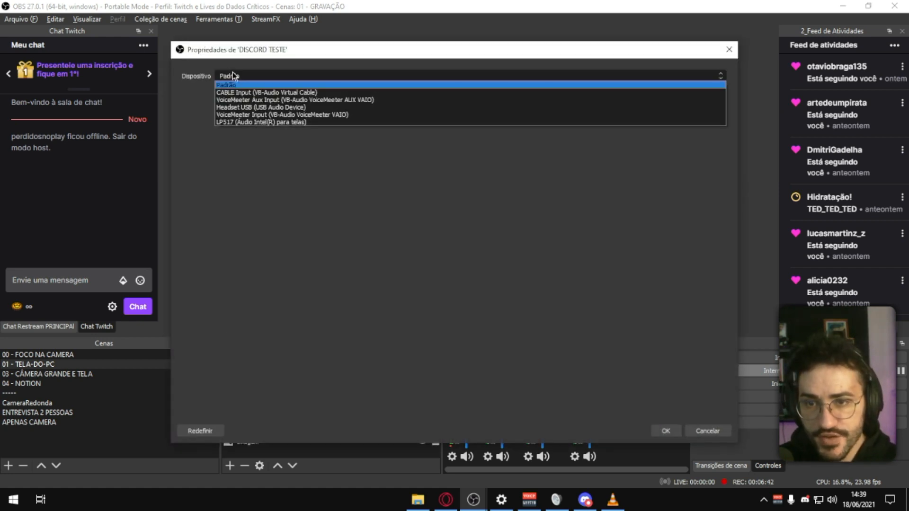
{"action": "left_click", "coordinate": [232, 100]}
{"action": "left_click", "coordinate": [529, 499]}
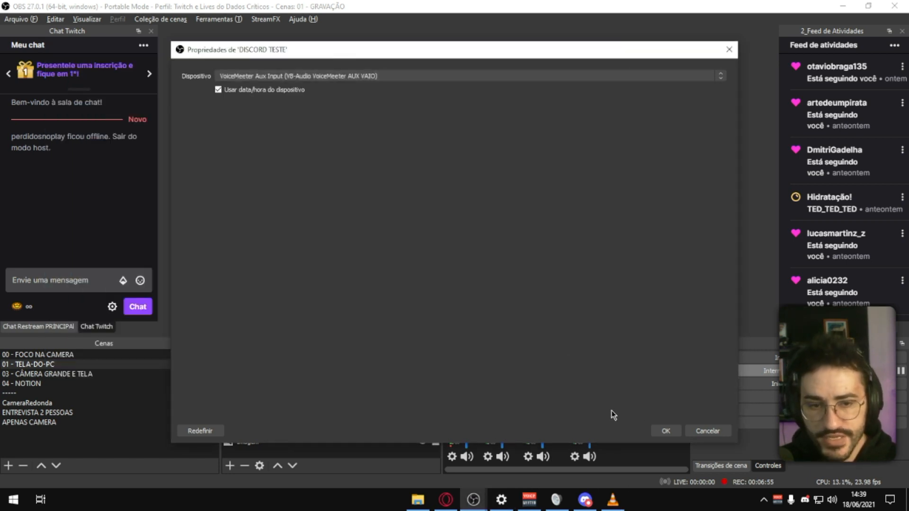
{"action": "left_click", "coordinate": [665, 430]}
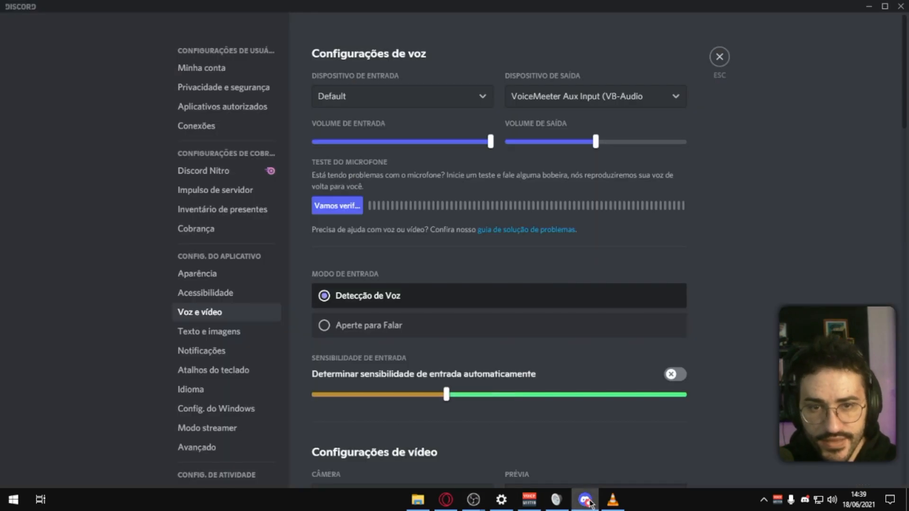
Run and stop Discord's microphone test while adjusting the DISCORD TESTE volume in the OBS mixer to -35.8 dB and finally -14.1 dB
{"action": "left_click", "coordinate": [585, 500]}
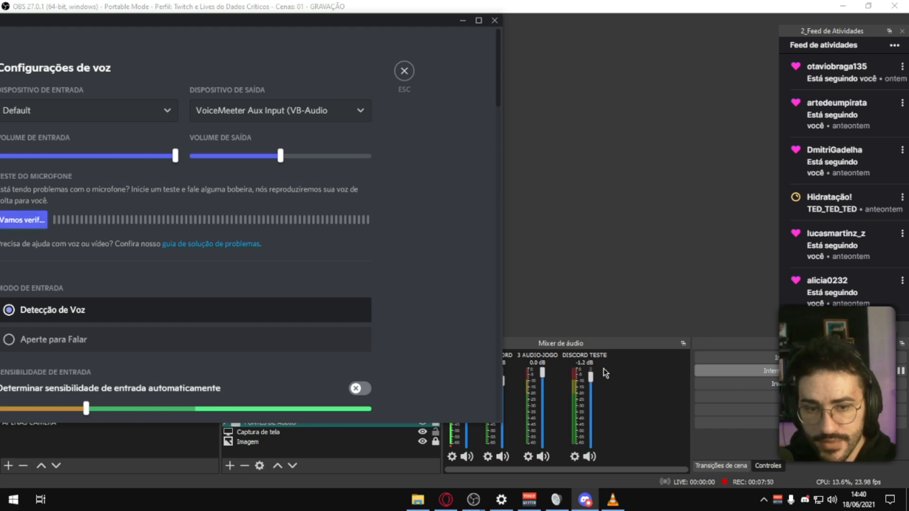
{"action": "left_click_drag", "start_coordinate": [597, 376], "coordinate": [600, 426]}
{"action": "left_click", "coordinate": [585, 499]}
{"action": "left_click", "coordinate": [24, 220]}
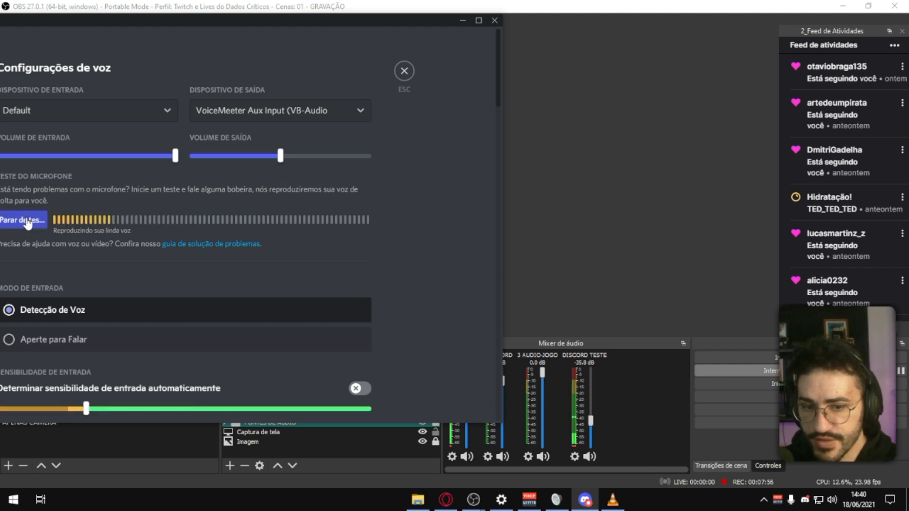
{"action": "left_click", "coordinate": [27, 220]}
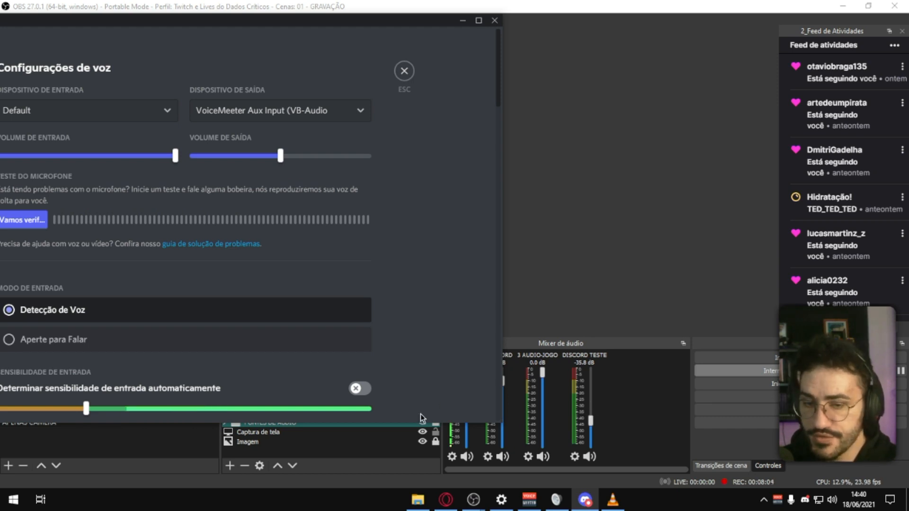
{"action": "left_click_drag", "start_coordinate": [591, 422], "coordinate": [593, 399]}
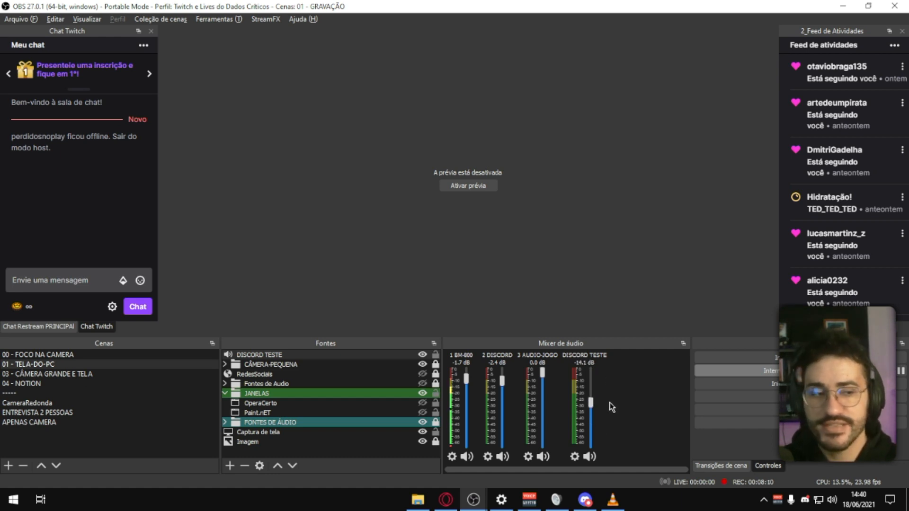
Bring up Voicemeeter Banana beside the Windows Sound dialog and select the CABLE Input playback device
{"action": "left_click", "coordinate": [529, 499]}
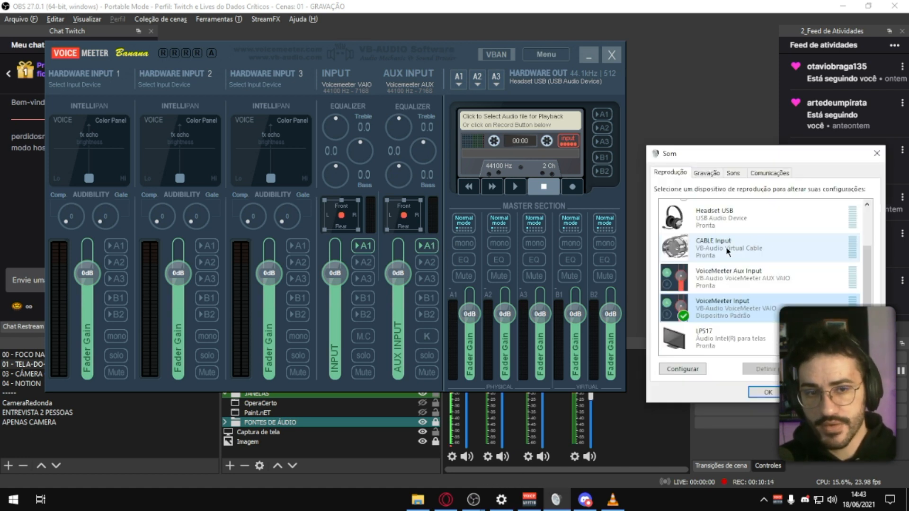
{"action": "left_click", "coordinate": [728, 252]}
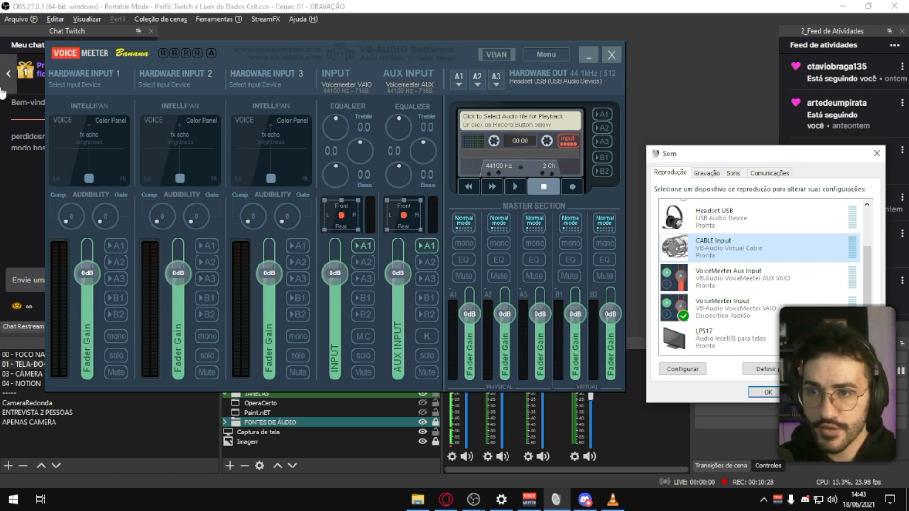
Assign WDM: CABLE Output (VB-Audio Virtual Cable) to Hardware Input 1 in Voicemeeter Banana and route that strip to A1
{"action": "left_click", "coordinate": [94, 78]}
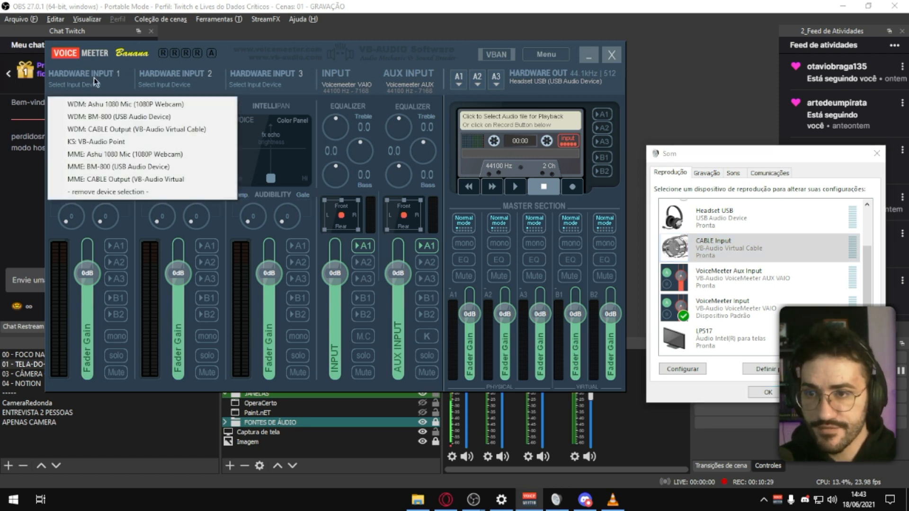
{"action": "left_click", "coordinate": [112, 129]}
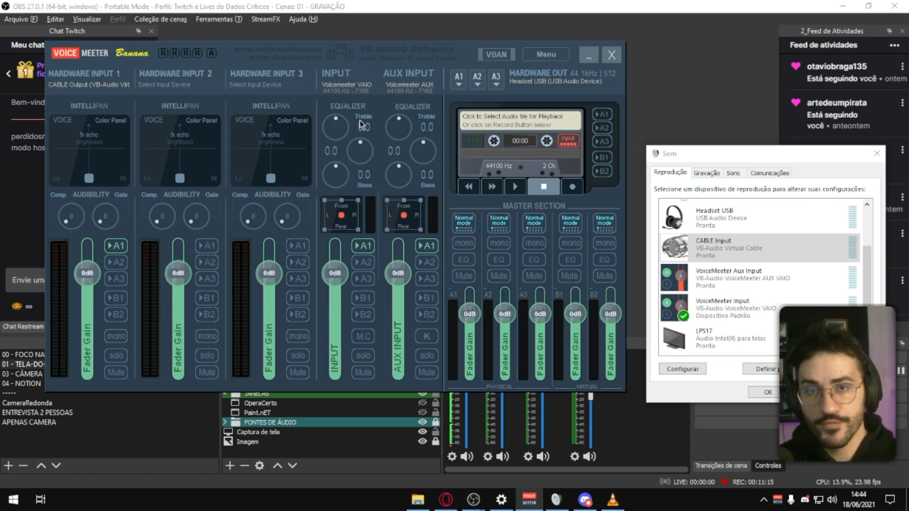
Set VLC media player's output to CABLE Input (VB-Audio Virtual Cable) in the Windows app volume and device preferences
{"action": "left_click", "coordinate": [502, 500]}
{"action": "scroll", "coordinate": [493, 322], "scroll_direction": "down", "scroll_amount": 3}
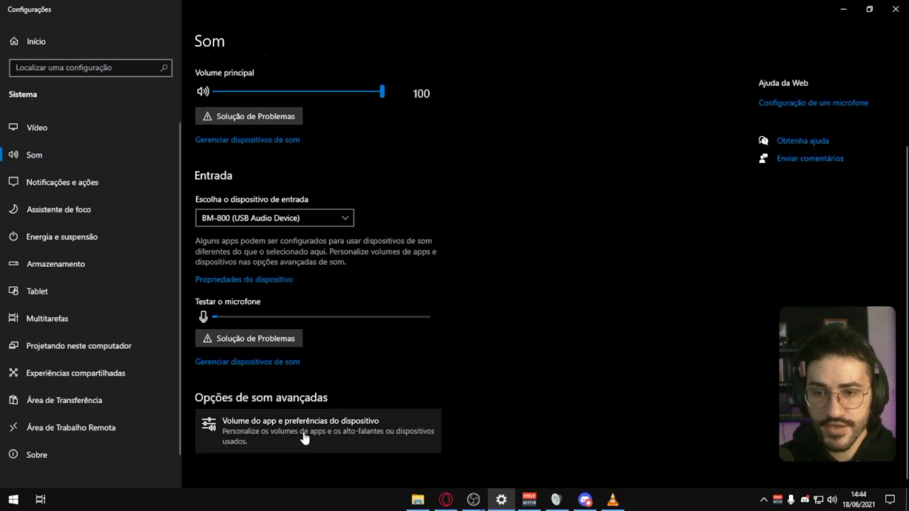
{"action": "left_click", "coordinate": [324, 447]}
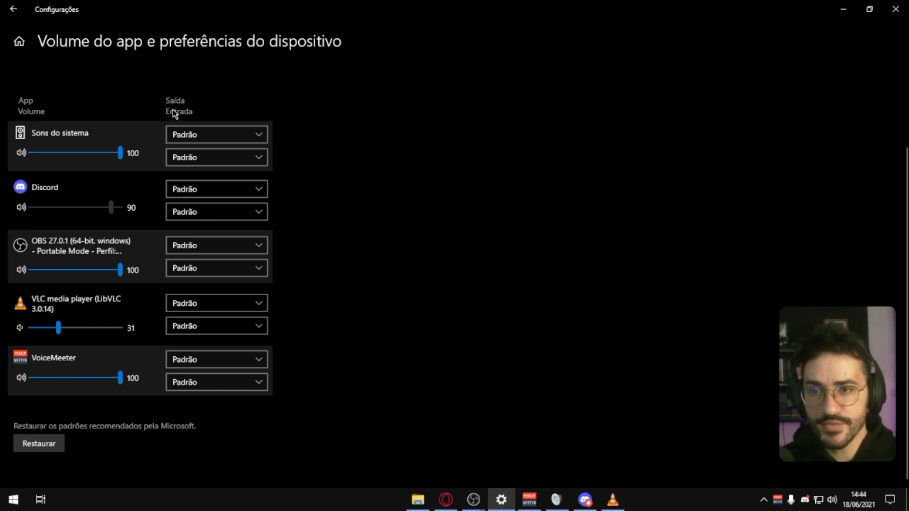
{"action": "left_click", "coordinate": [194, 307]}
{"action": "left_click", "coordinate": [196, 321]}
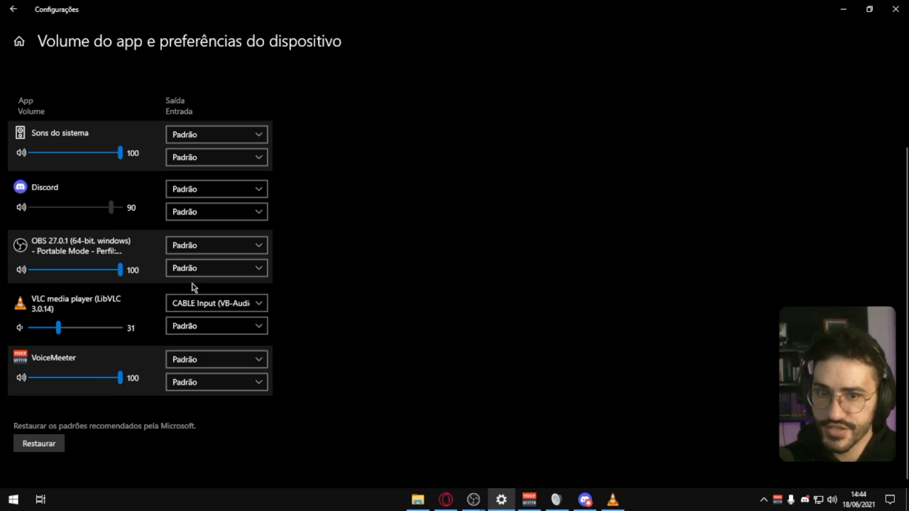
Check the CABLE Output recording device and the CABLE Input playback device in the Windows Sound dialog
{"action": "left_click", "coordinate": [556, 499]}
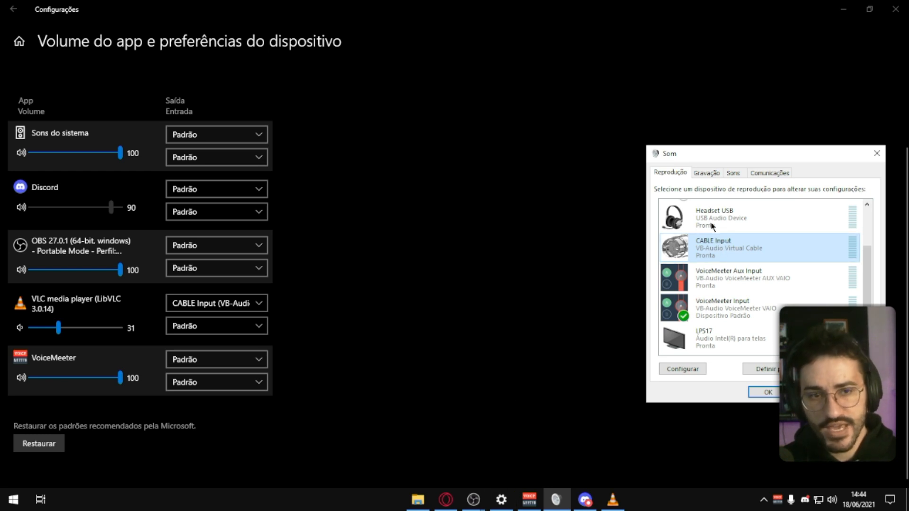
{"action": "left_click", "coordinate": [710, 175]}
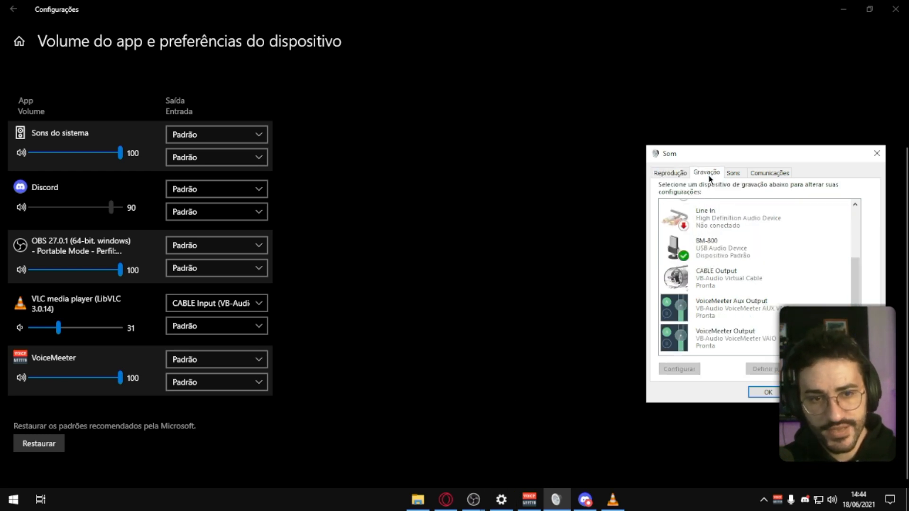
{"action": "left_click", "coordinate": [673, 173]}
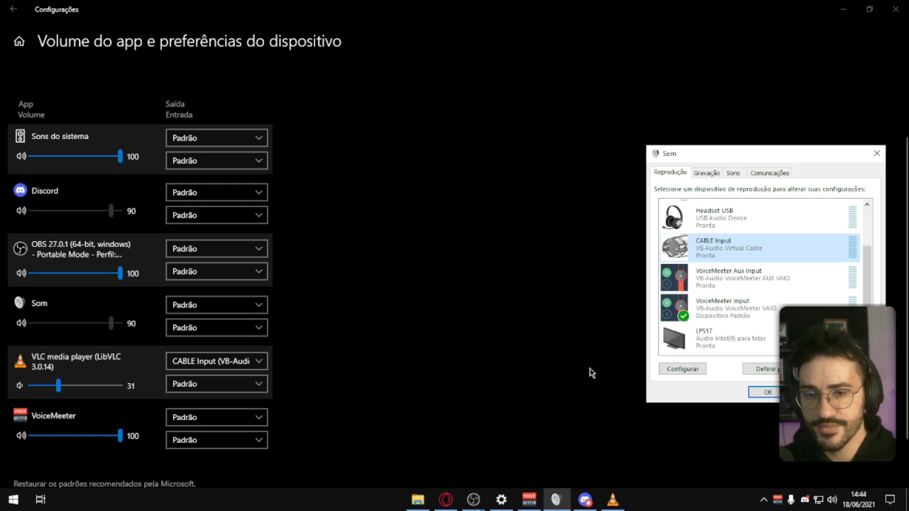
Play the VLC track beside Voicemeeter, moving the player window aside, and watch the Hardware Input 1 level
{"action": "left_click", "coordinate": [529, 500]}
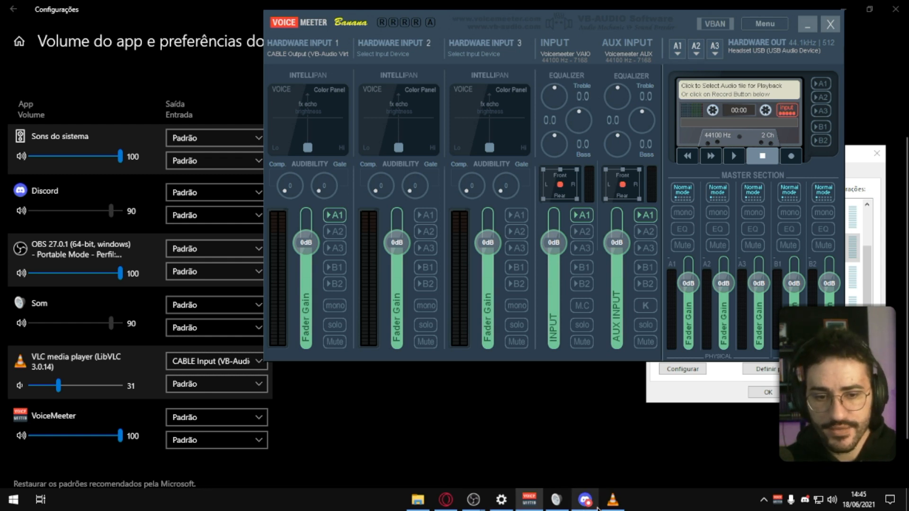
{"action": "left_click", "coordinate": [612, 499]}
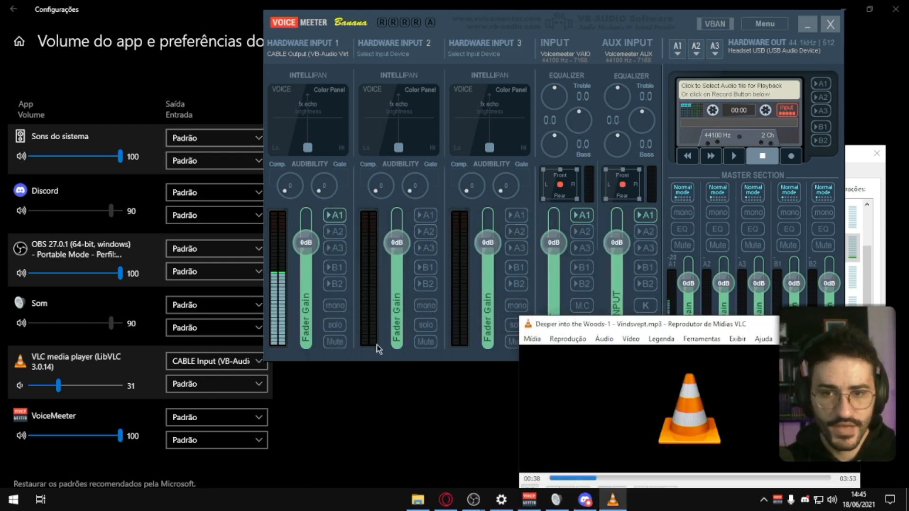
{"action": "left_click_drag", "start_coordinate": [629, 328], "coordinate": [515, 205]}
{"action": "left_click", "coordinate": [416, 375]}
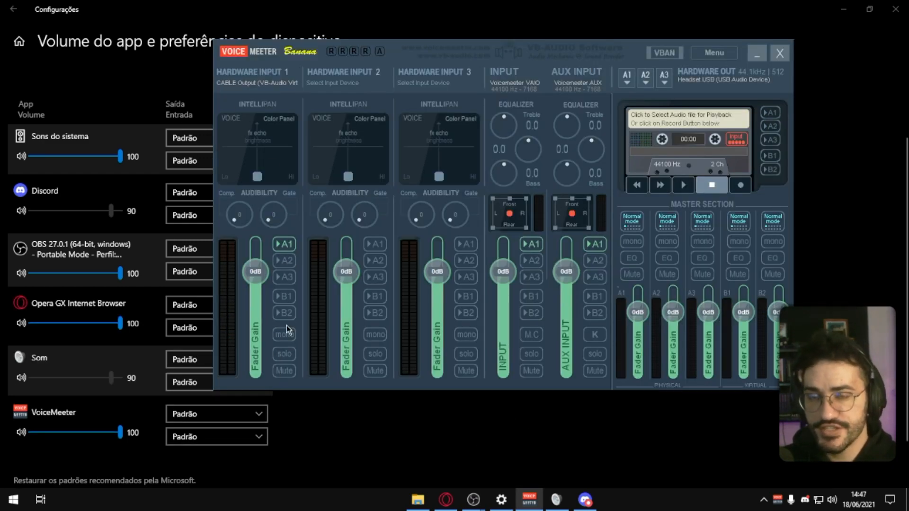
Add an OBS audio output capture source named Música using the CABLE Input (VB-Audio Virtual Cable) device
{"action": "mouse_move", "coordinate": [493, 505]}
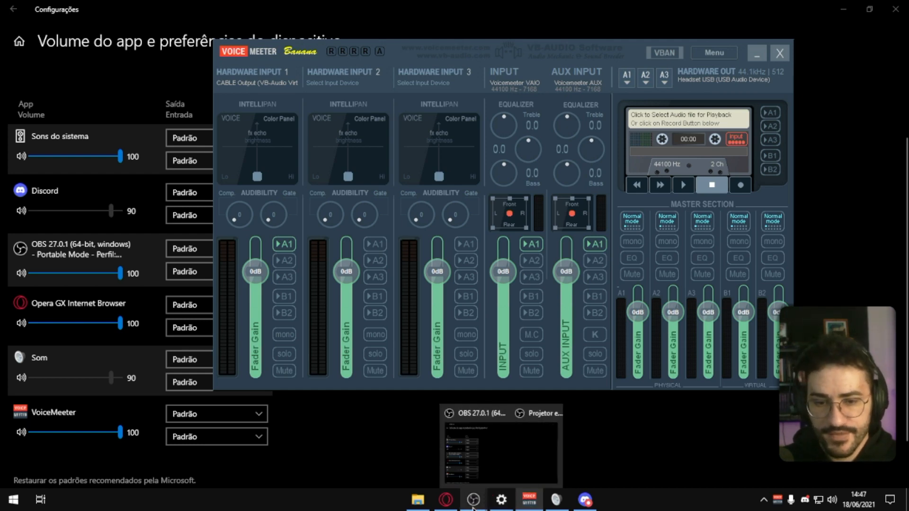
{"action": "left_click", "coordinate": [419, 450]}
{"action": "left_click", "coordinate": [230, 466]}
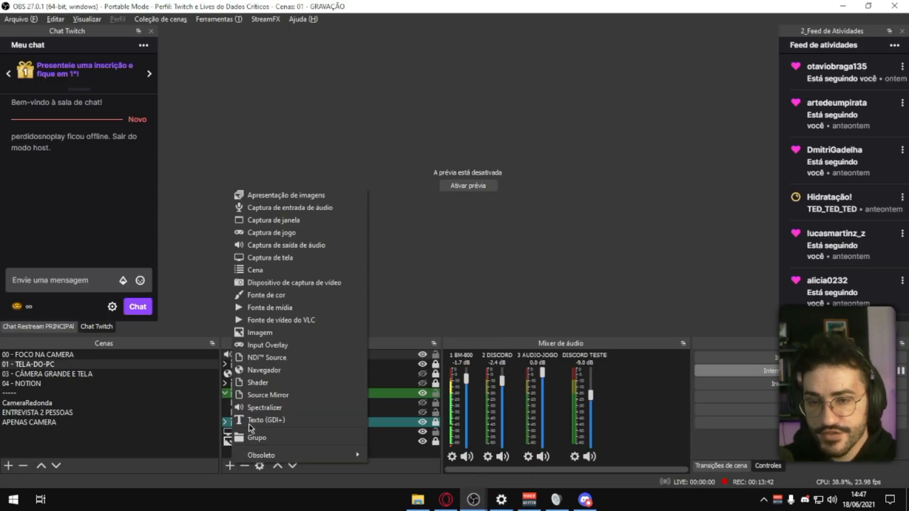
{"action": "left_click", "coordinate": [290, 245]}
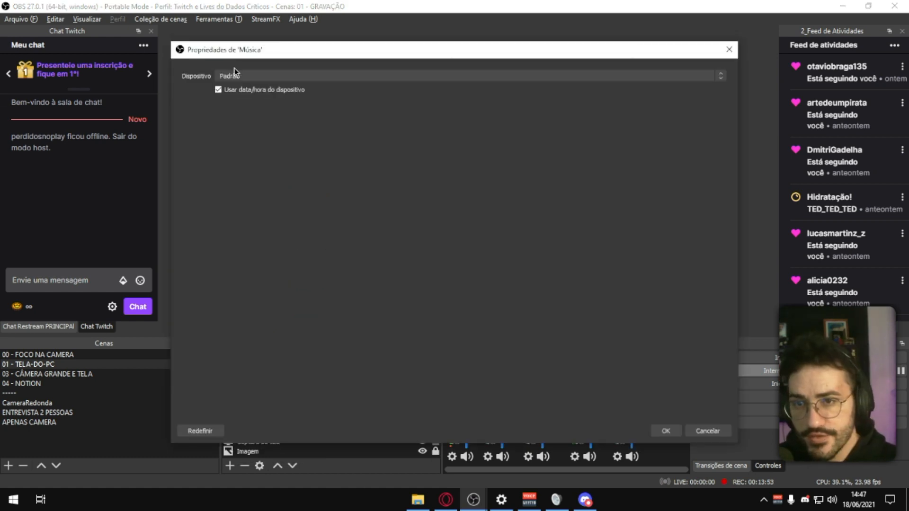
{"action": "left_click", "coordinate": [235, 75]}
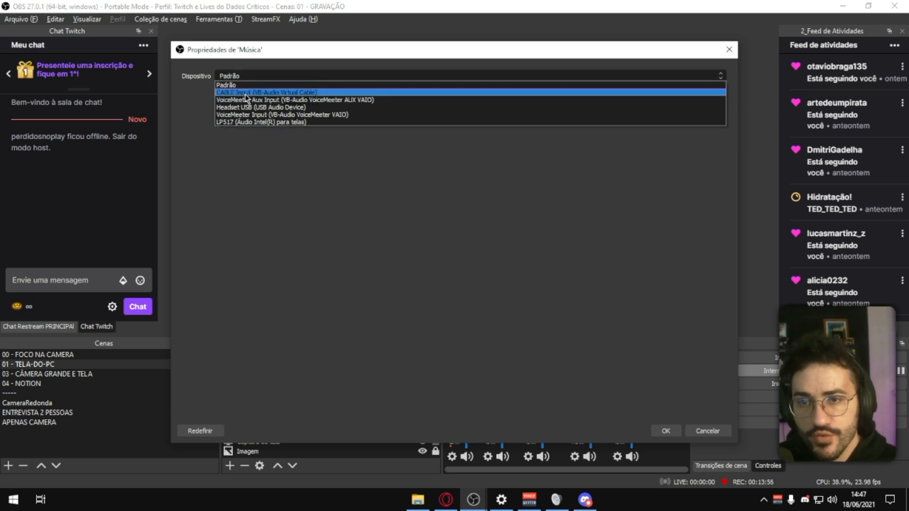
{"action": "left_click", "coordinate": [279, 93]}
{"action": "left_click", "coordinate": [667, 430]}
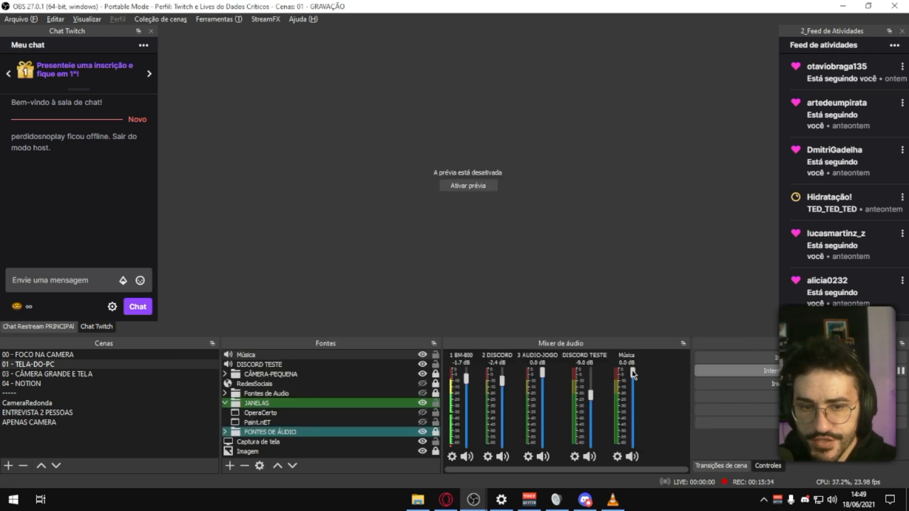
Lower the Música volume in the OBS mixer to -8.3 dB and finally -12.4 dB, bringing up VLC and Voicemeeter in between
{"action": "left_click_drag", "start_coordinate": [635, 393], "coordinate": [635, 395]}
{"action": "left_click", "coordinate": [612, 499]}
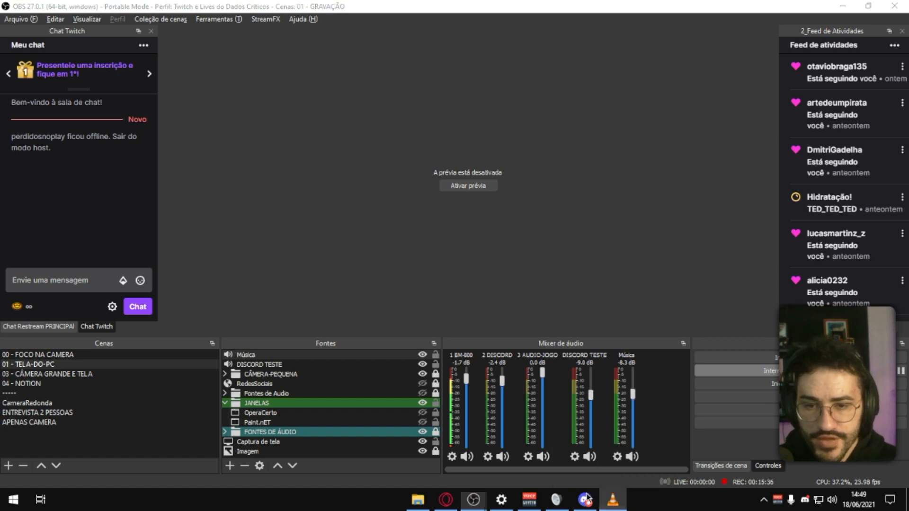
{"action": "left_click", "coordinate": [529, 499]}
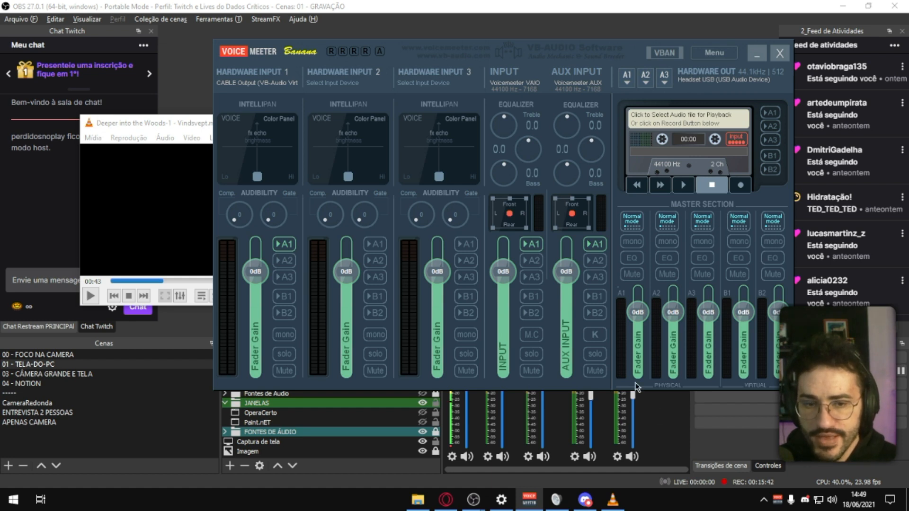
{"action": "left_click", "coordinate": [633, 401]}
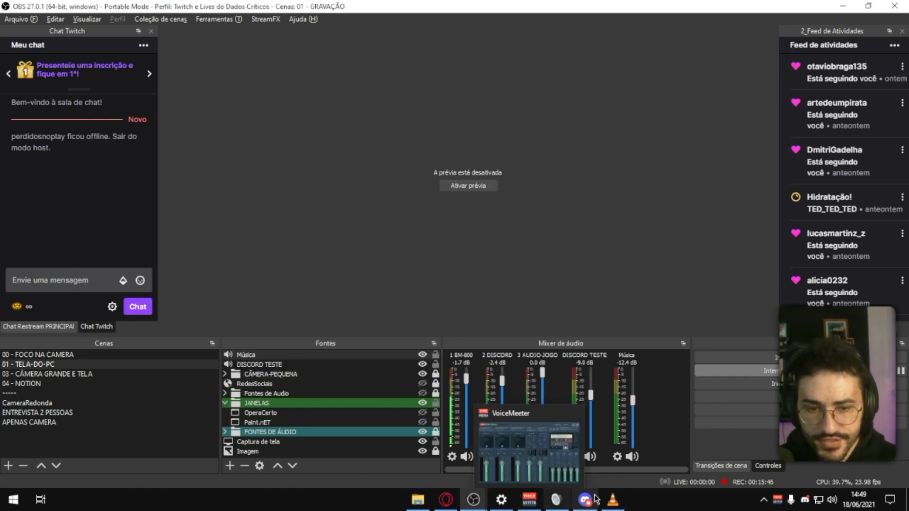
Play the VLC track and test the Música volume at -28.1 dB and -85.0 dB against Voicemeeter's levels, then restore -12.4 dB
{"action": "left_click", "coordinate": [612, 499]}
{"action": "left_click", "coordinate": [91, 296]}
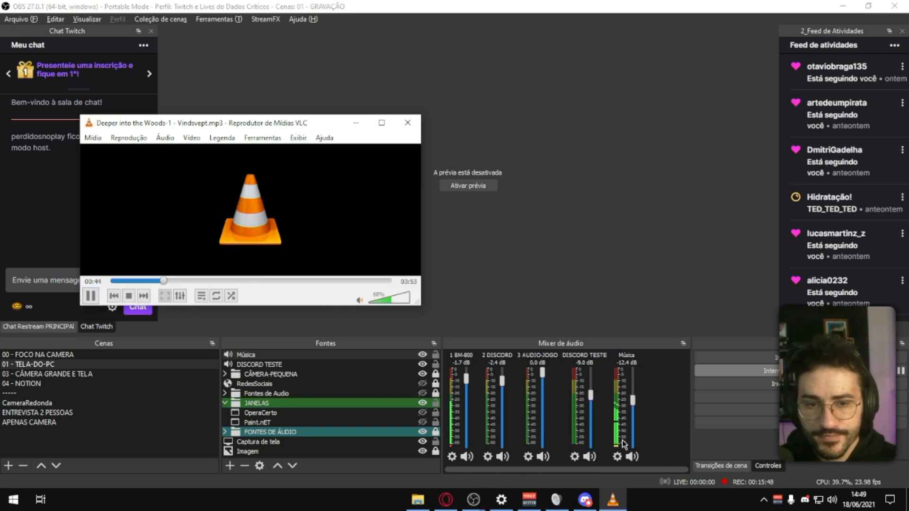
{"action": "left_click_drag", "start_coordinate": [633, 402], "coordinate": [636, 420]}
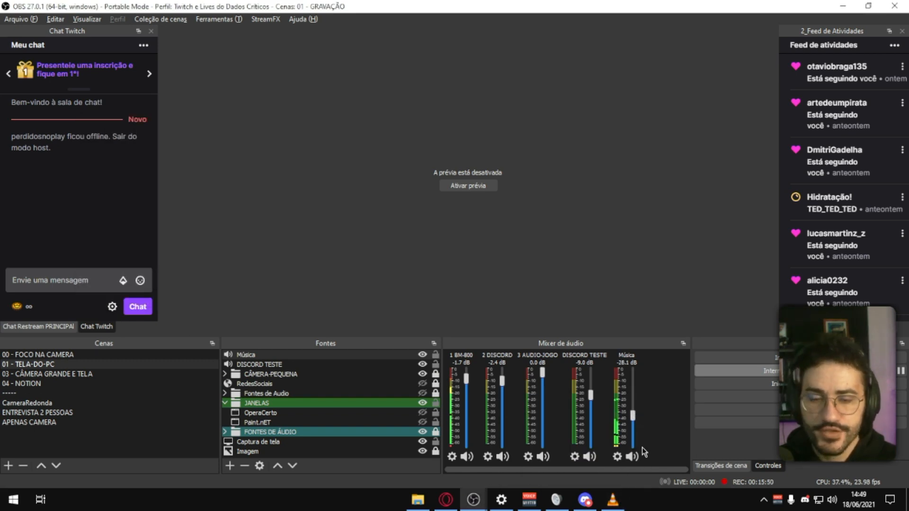
{"action": "left_click_drag", "start_coordinate": [633, 415], "coordinate": [636, 440]}
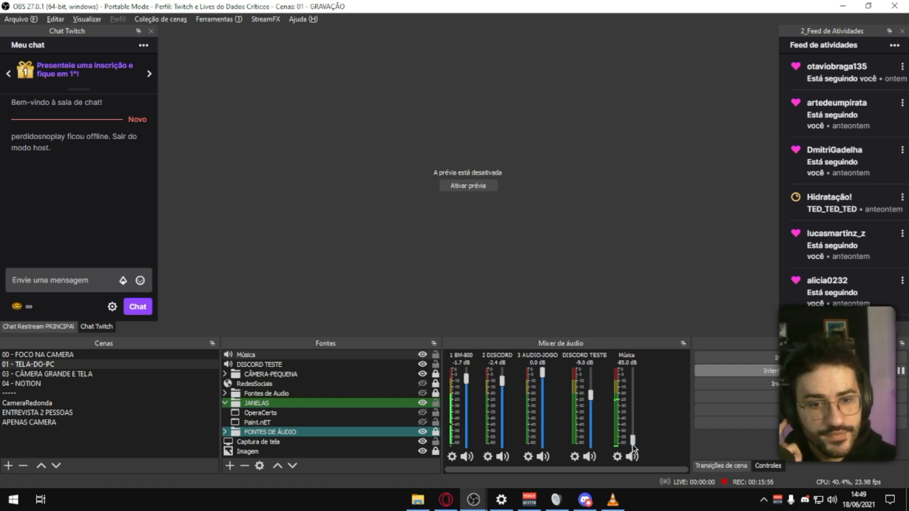
{"action": "left_click", "coordinate": [529, 499]}
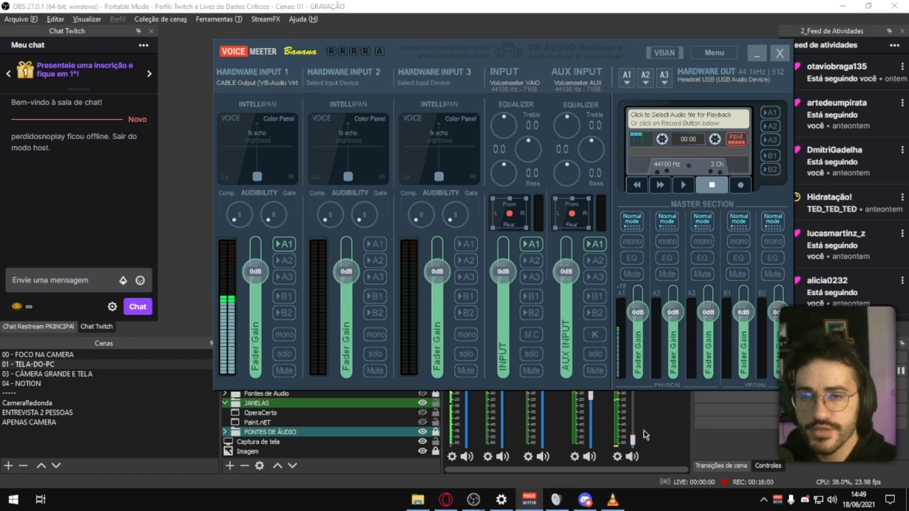
{"action": "left_click_drag", "start_coordinate": [633, 440], "coordinate": [634, 402]}
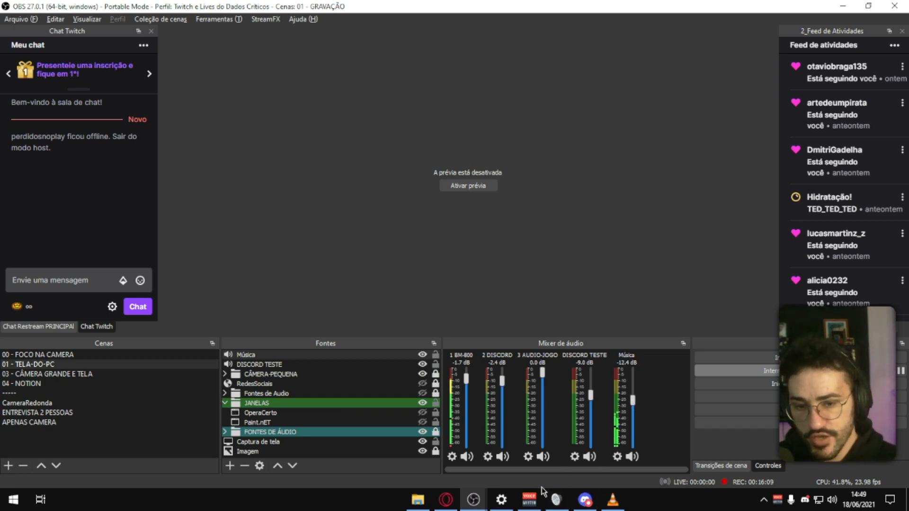
Lower the Hardware Input 1 fader gain in Voicemeeter and return to OBS to compare the Música level
{"action": "left_click", "coordinate": [529, 499]}
{"action": "left_click_drag", "start_coordinate": [261, 271], "coordinate": [261, 291]}
{"action": "left_click", "coordinate": [647, 447]}
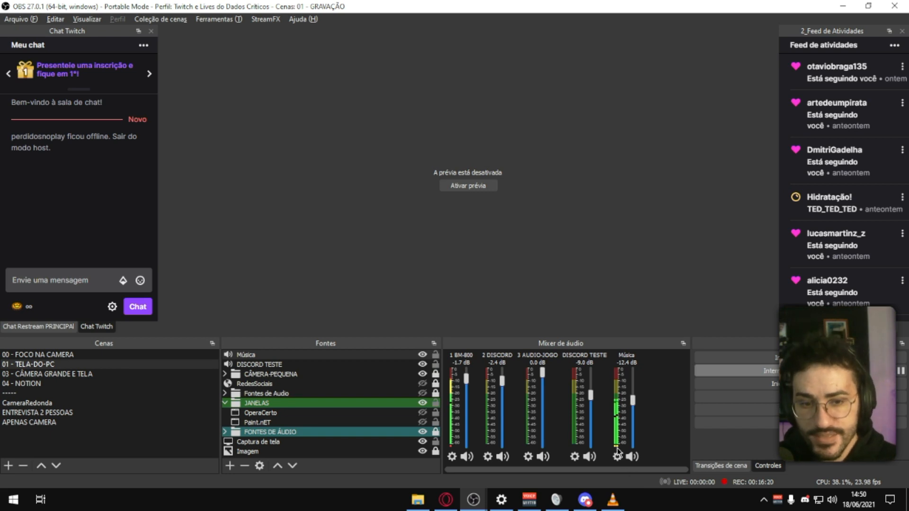
Set the Música volume in the OBS mixer to -12.0 dB and try to pause the track in VLC
{"action": "left_click_drag", "start_coordinate": [633, 390], "coordinate": [634, 400]}
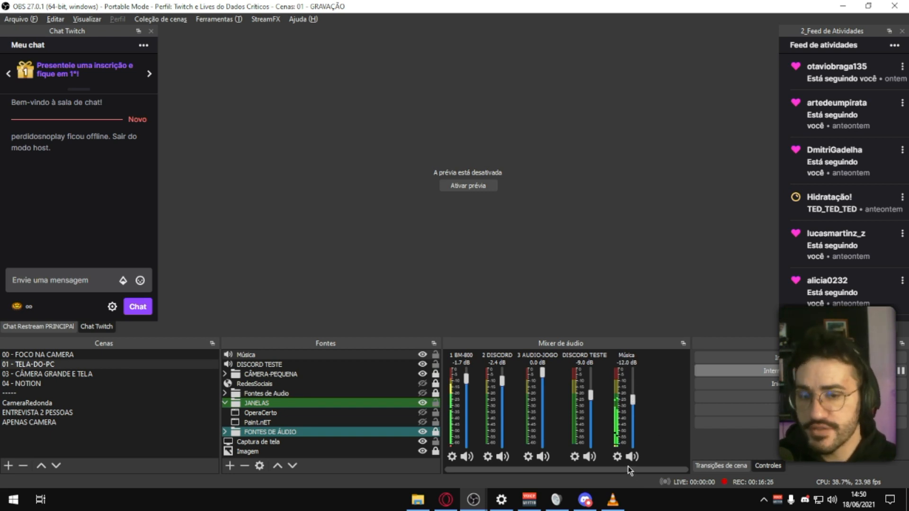
{"action": "left_click", "coordinate": [613, 500]}
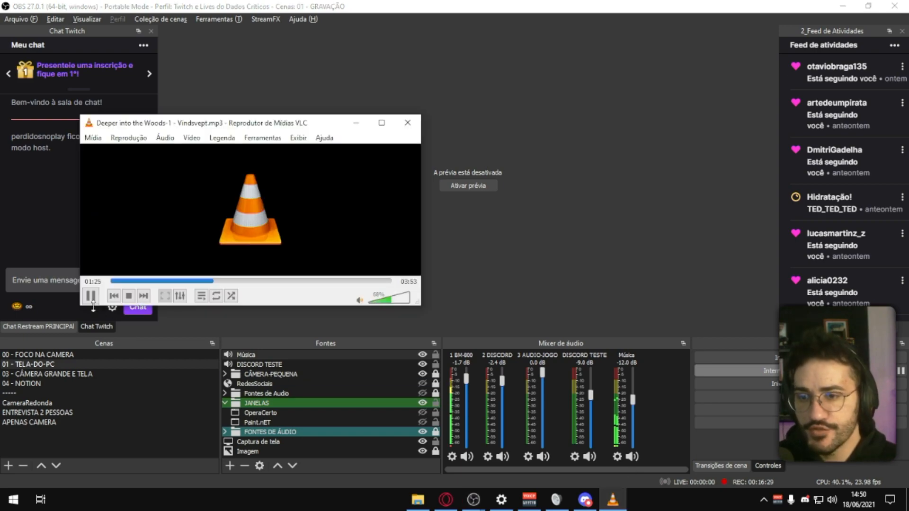
{"action": "left_click", "coordinate": [89, 309]}
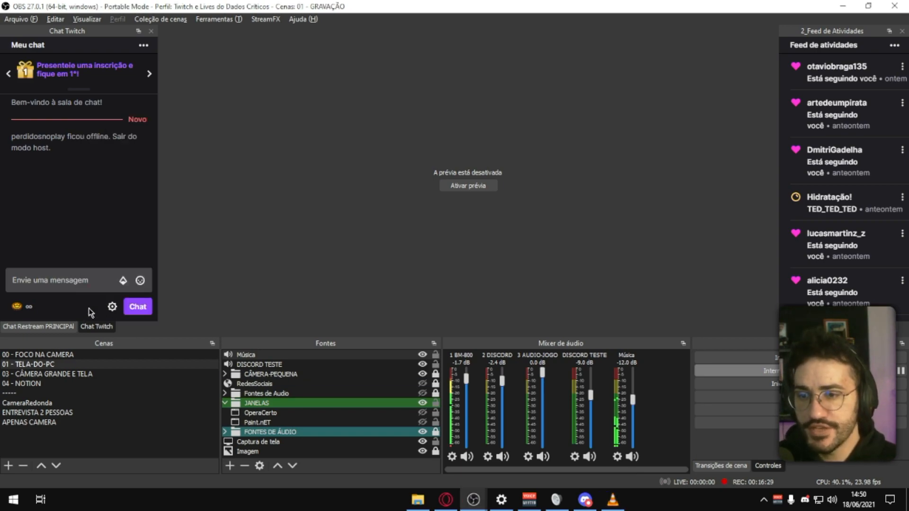